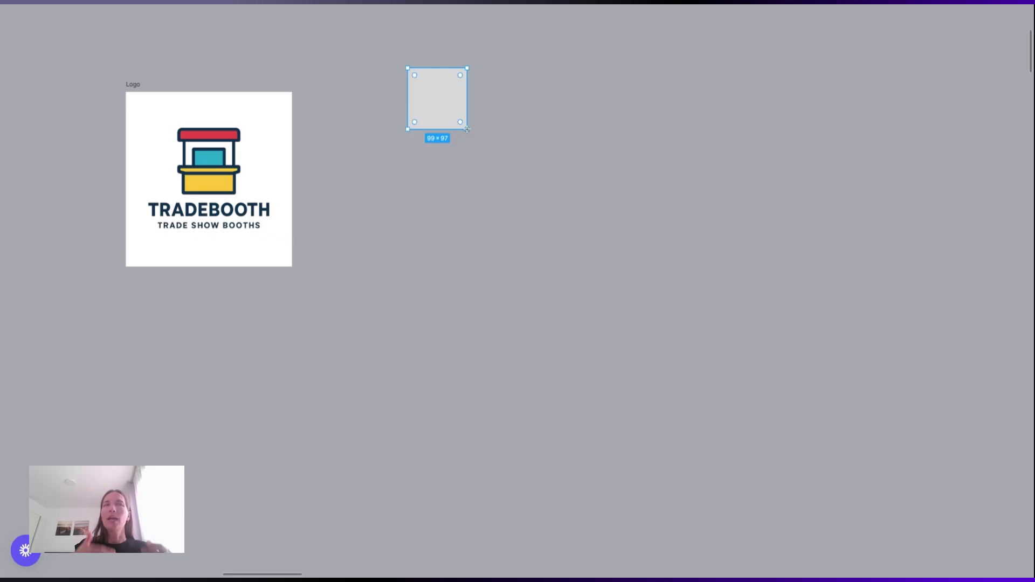
Move the grey square beside the logo and fill it with the red sampled from the booth's roof
key("ctrl+backslash")
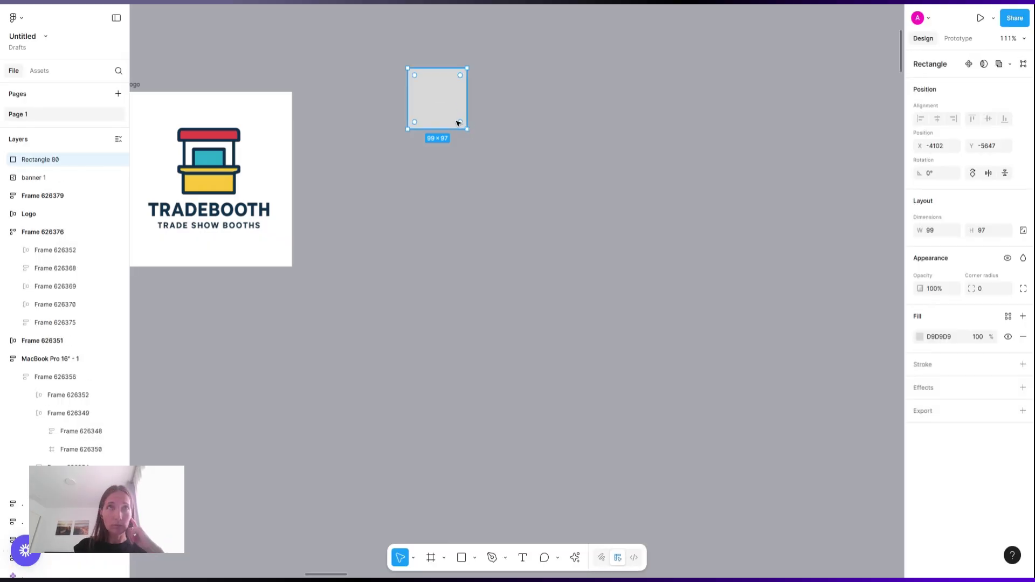
scroll(456, 121, "left", 3)
left_click_drag(605, 97, 504, 169)
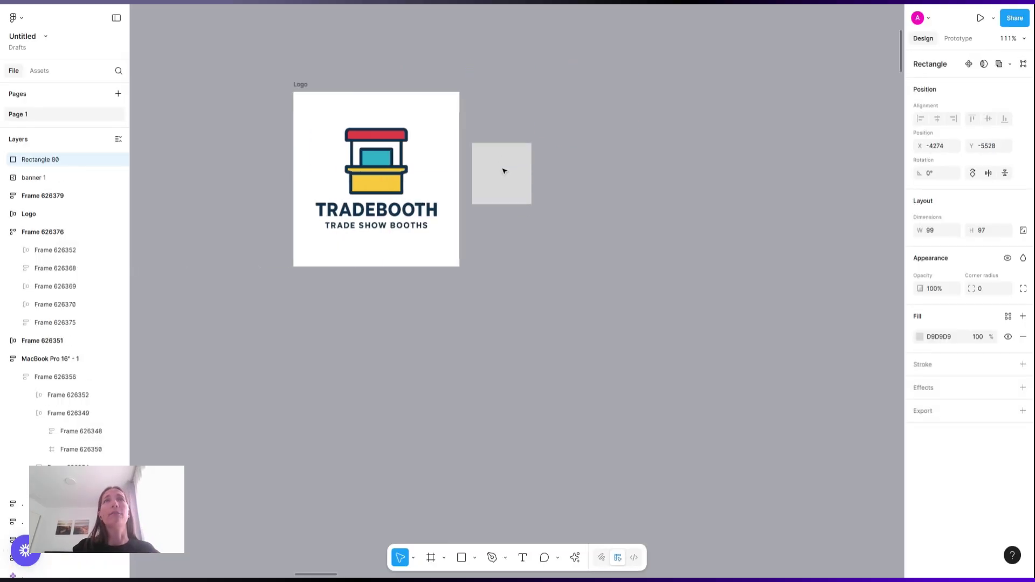
scroll(503, 170, "up", 5)
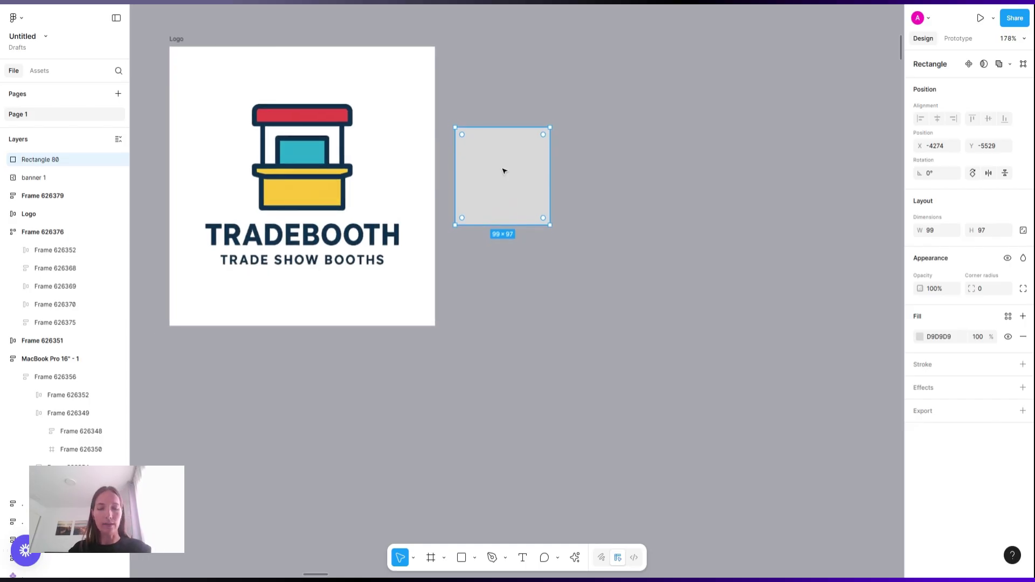
key("i")
left_click(322, 109)
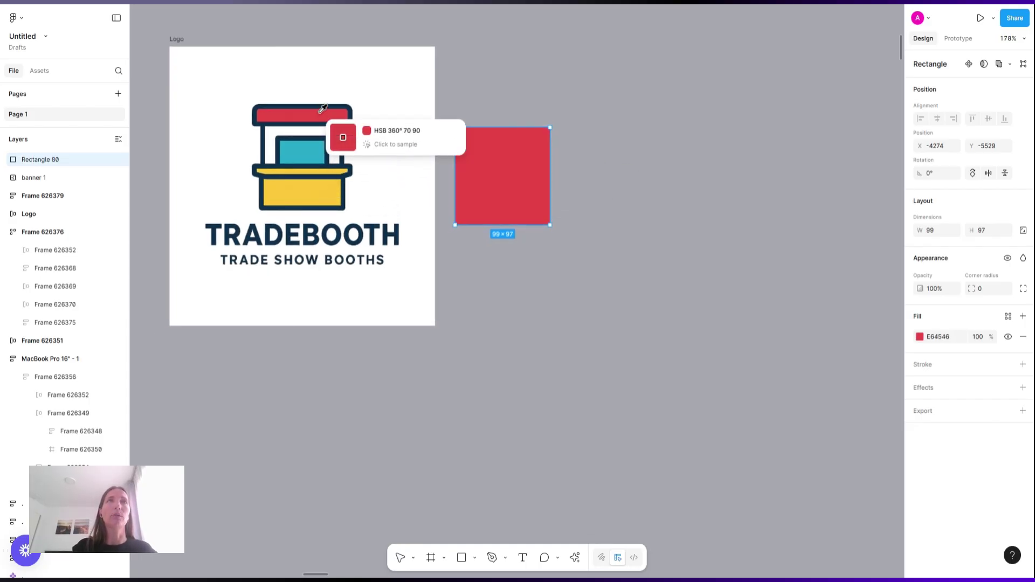
Add two copies of the square in a row to its right, filled with the logo's sampled teal and yellow
left_click_drag(493, 203, 584, 210)
key("i")
left_click(305, 152)
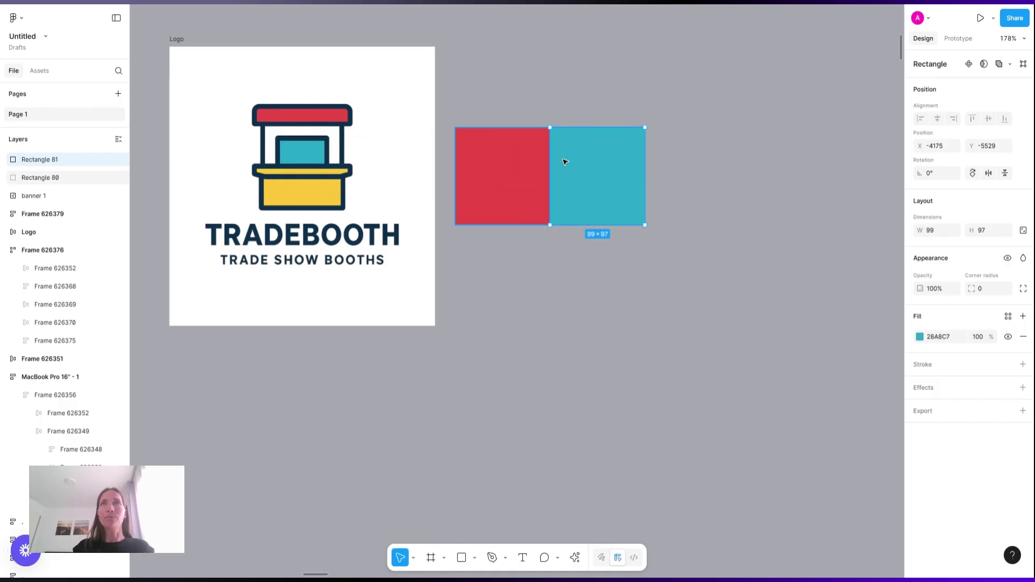
key("ctrl+d")
key("i")
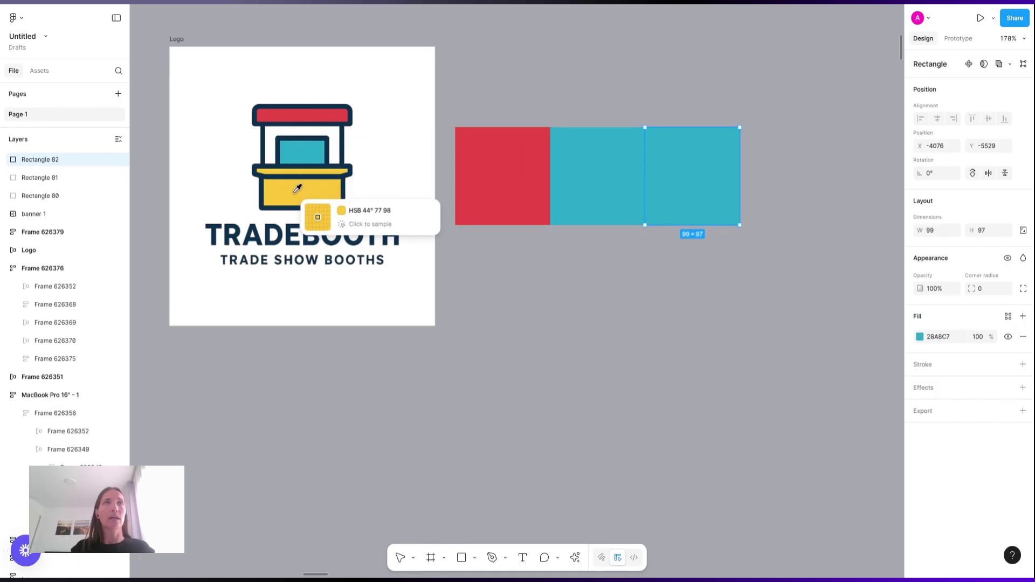
left_click(296, 191)
Extend the swatch row with two more copies, filled with the logo background's white and the lettering's navy
key("ctrl+d")
key("i")
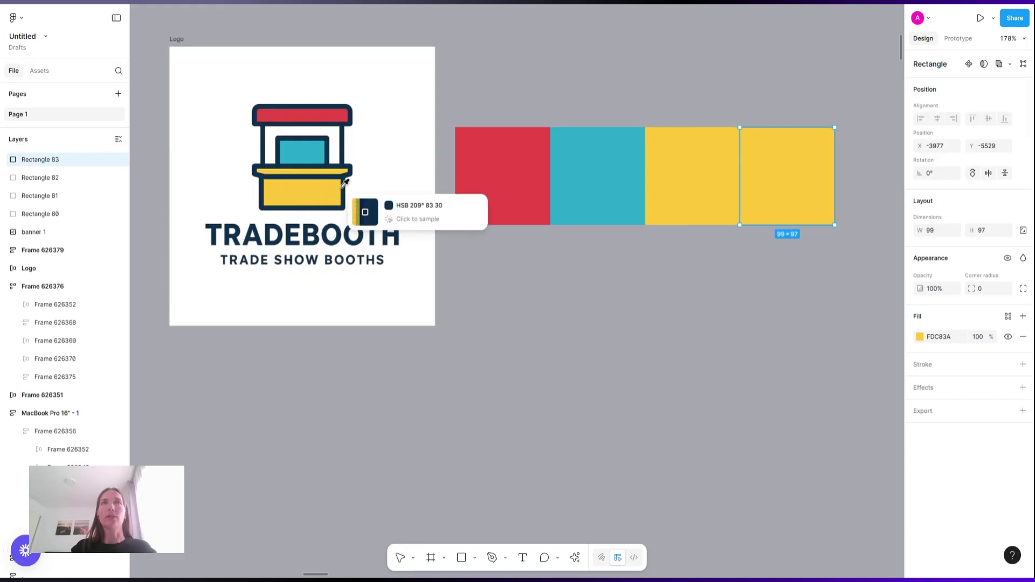
left_click(383, 183)
key("ctrl+d")
key("i")
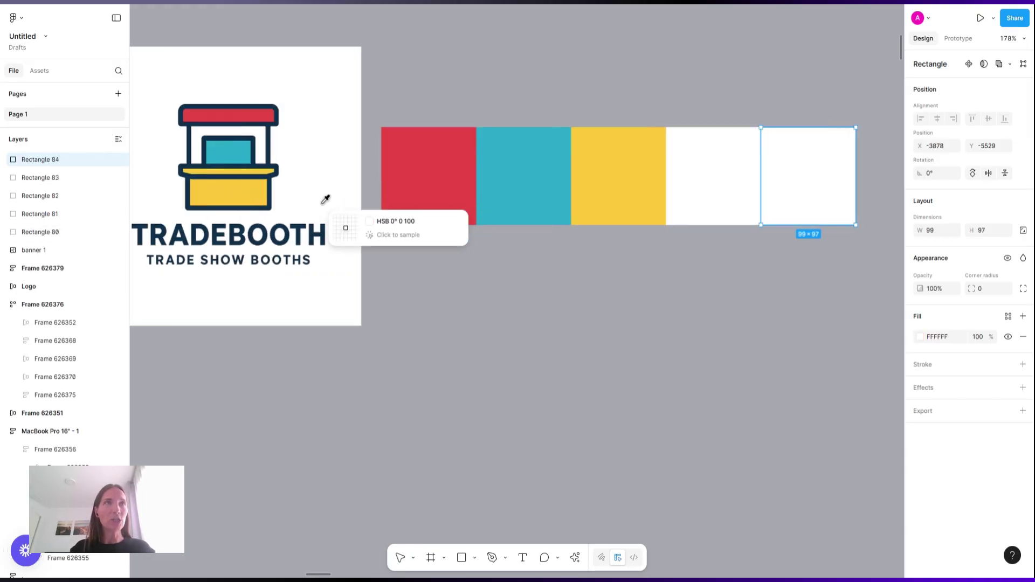
left_click(301, 226)
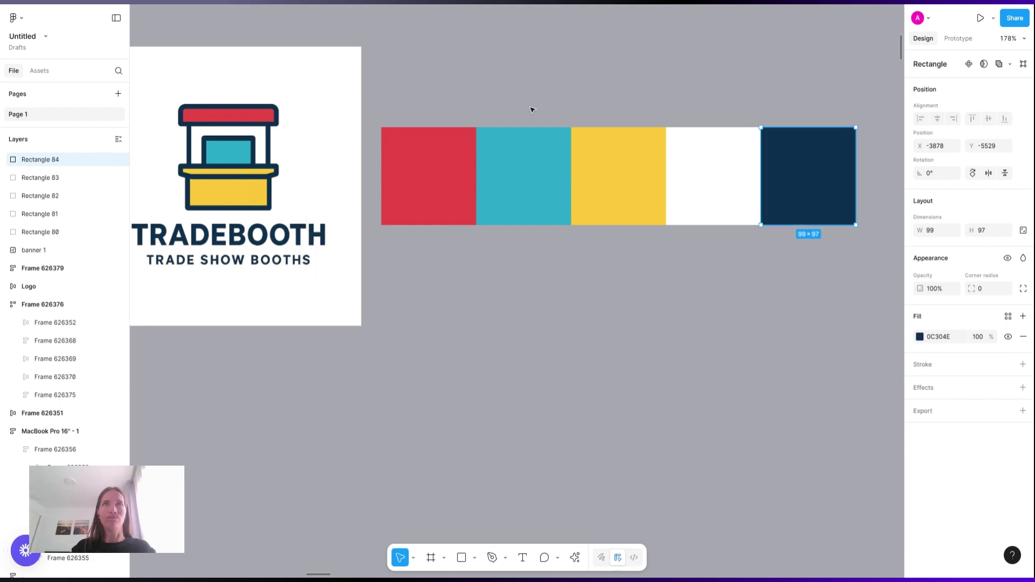
Wrap the five colour swatches together in a horizontal auto layout frame
left_click(428, 99)
left_click_drag(384, 92, 859, 298)
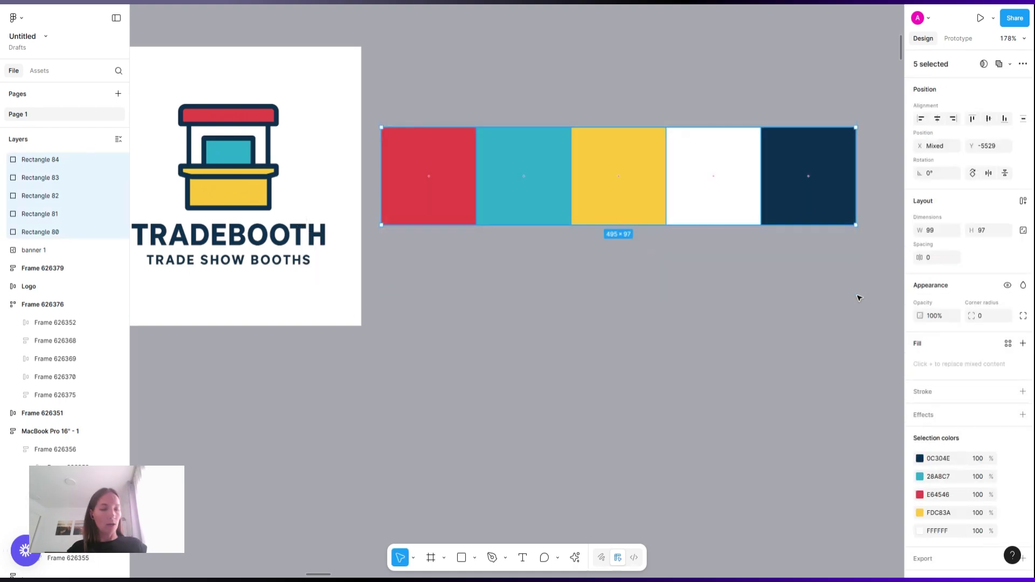
key("shift+a")
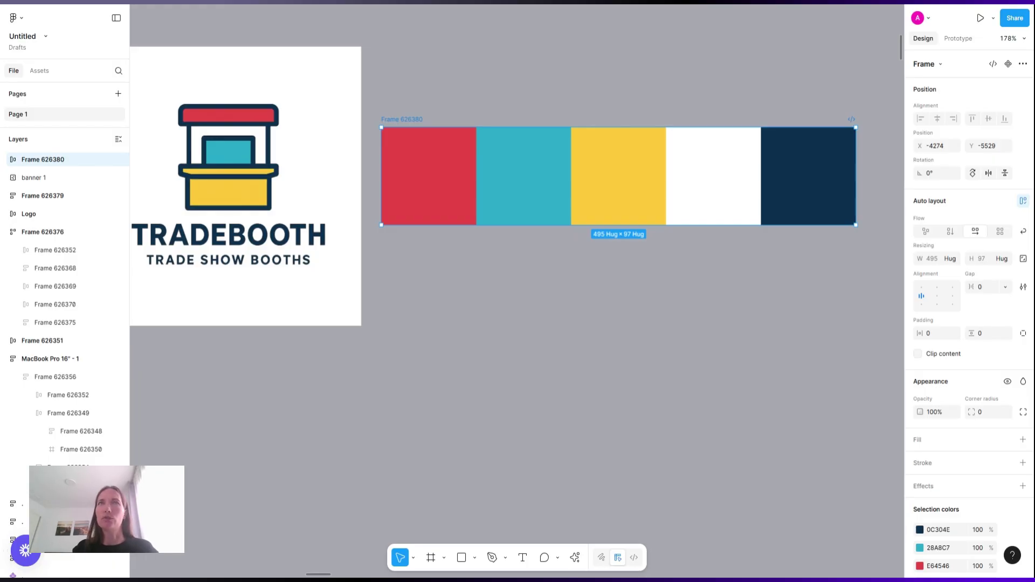
Narrow the red swatch to about 30 wide, the teal to about 25 and the yellow to about 65
left_click(435, 176)
left_click_drag(479, 176, 410, 170)
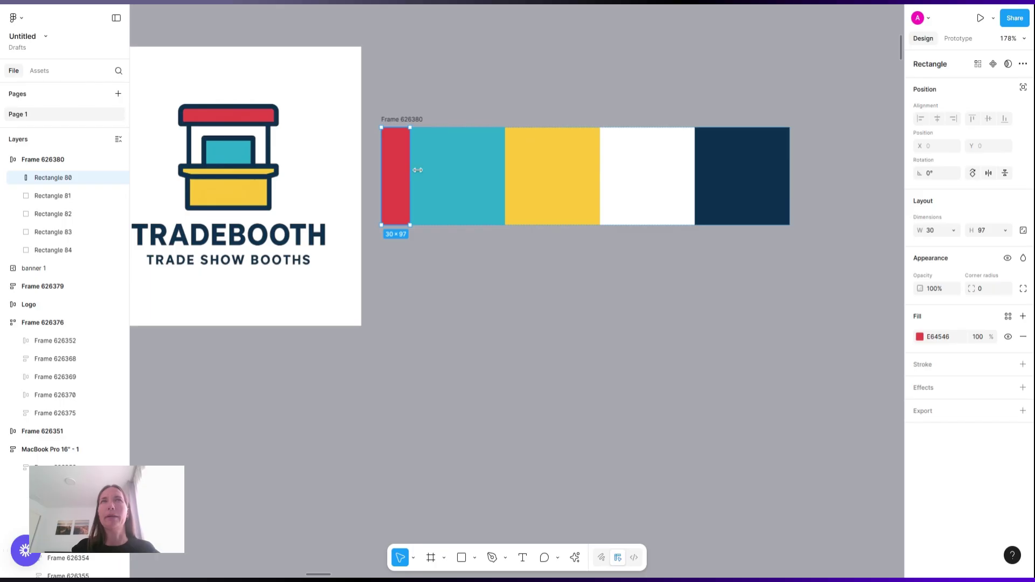
left_click(456, 174)
left_click_drag(504, 166, 434, 169)
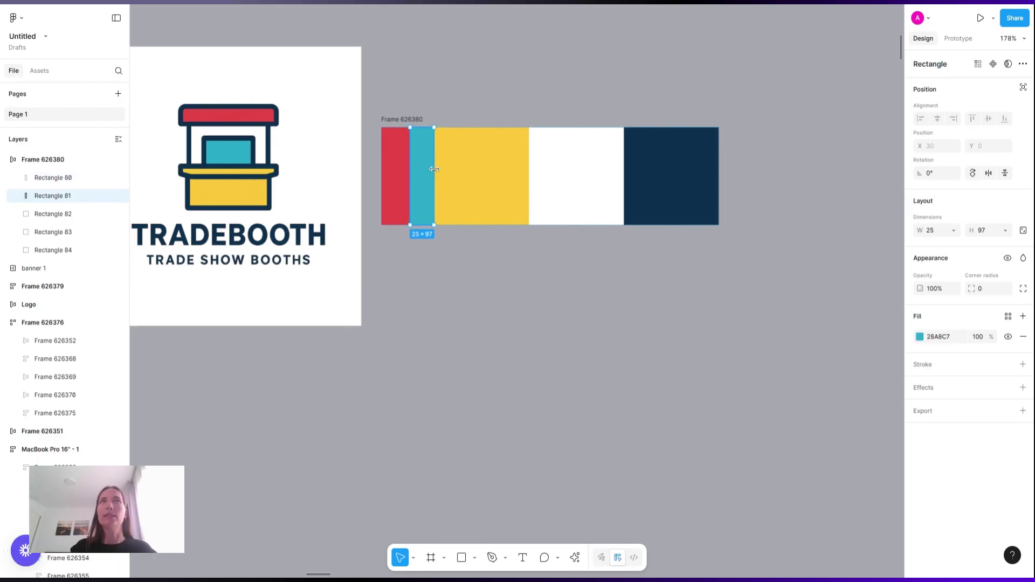
left_click(474, 171)
left_click_drag(529, 163, 496, 163)
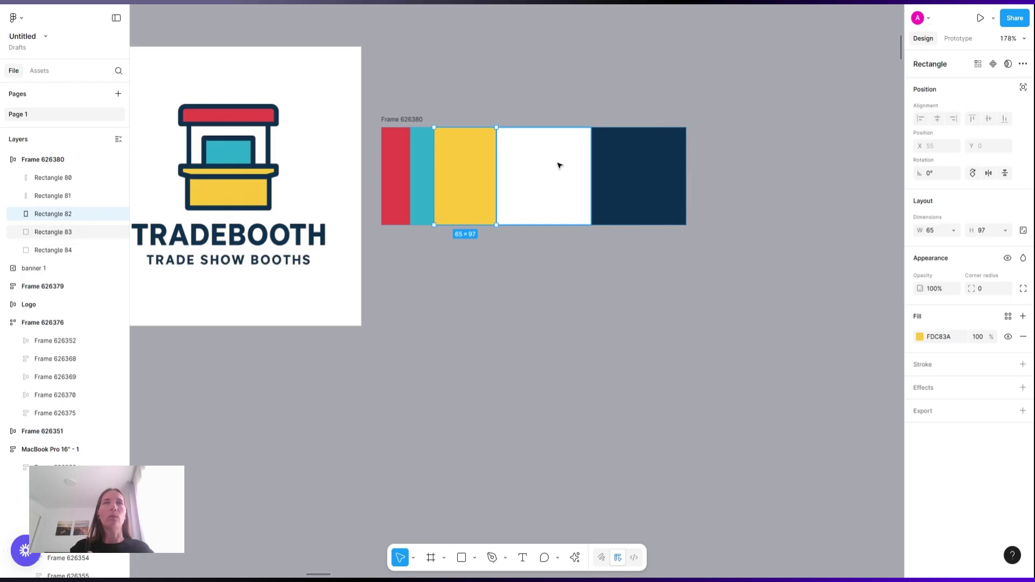
Reduce the palette frame's height to about 62 and set all five swatches to fill the container's height
left_click(443, 211)
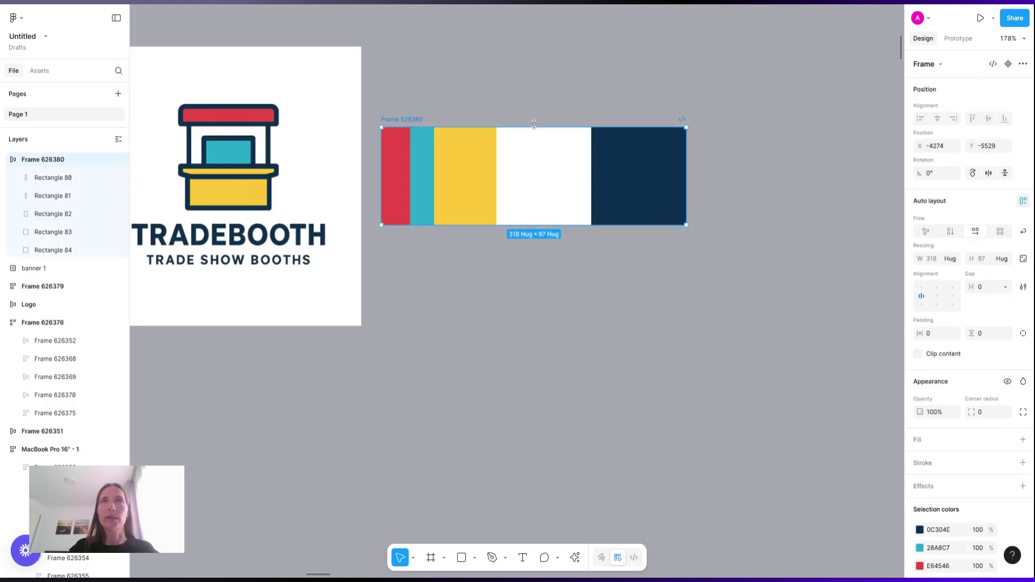
left_click_drag(536, 130, 537, 162)
left_click(602, 157)
left_click(499, 149, "shift")
left_click(470, 151, "shift")
left_click(421, 152, "shift")
left_click(382, 150, "shift")
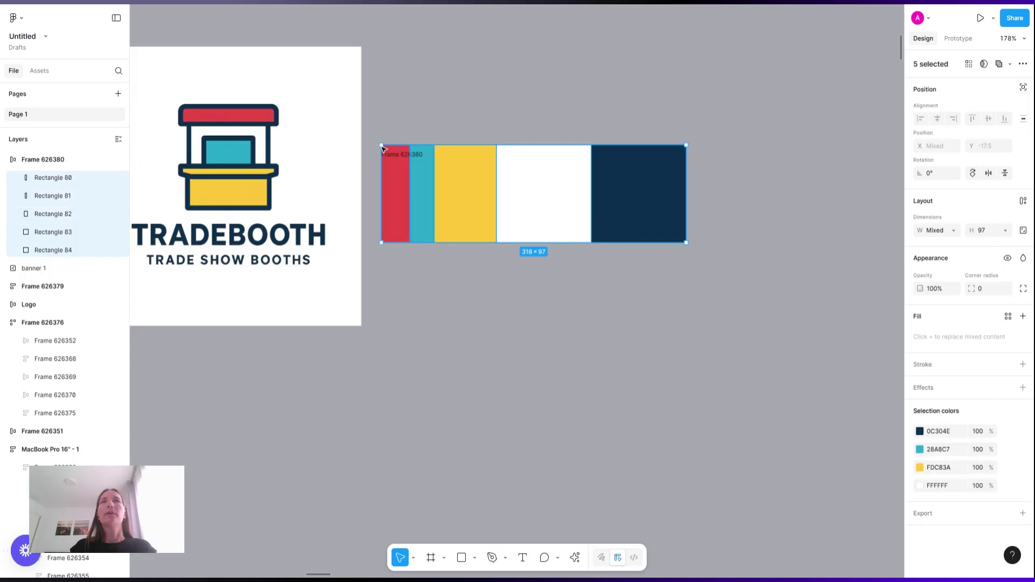
left_click(1005, 230)
left_click(974, 243)
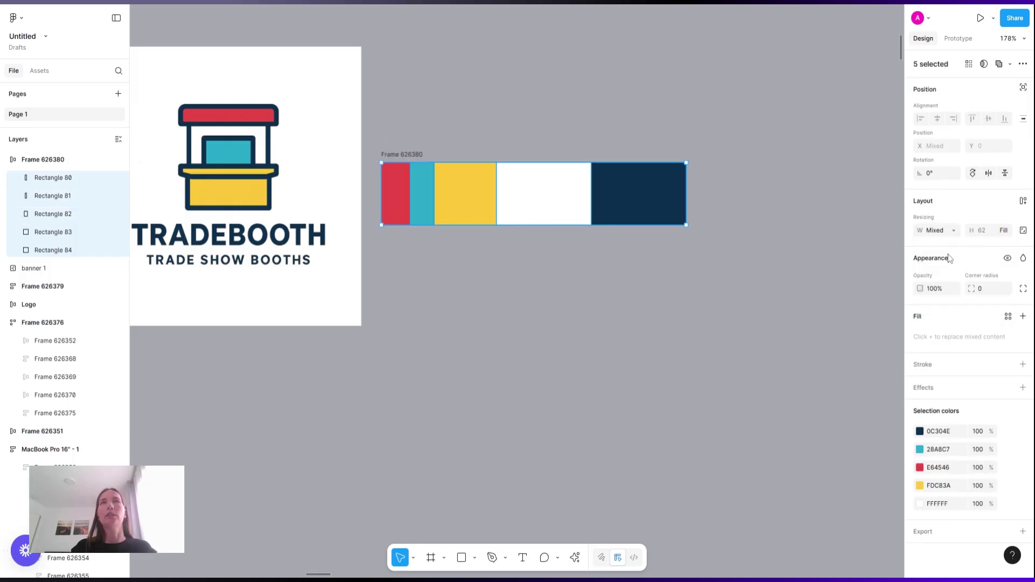
Move the palette frame to the right of the logo, lower down, leaving empty canvas above it
left_click(511, 151)
left_click_drag(404, 156, 428, 153)
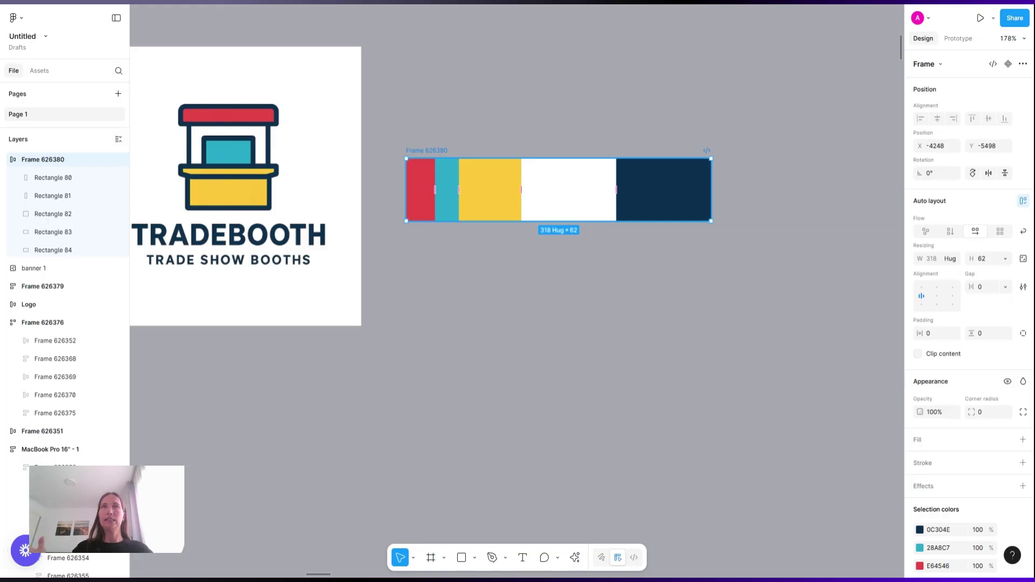
left_click_drag(428, 154, 458, 127)
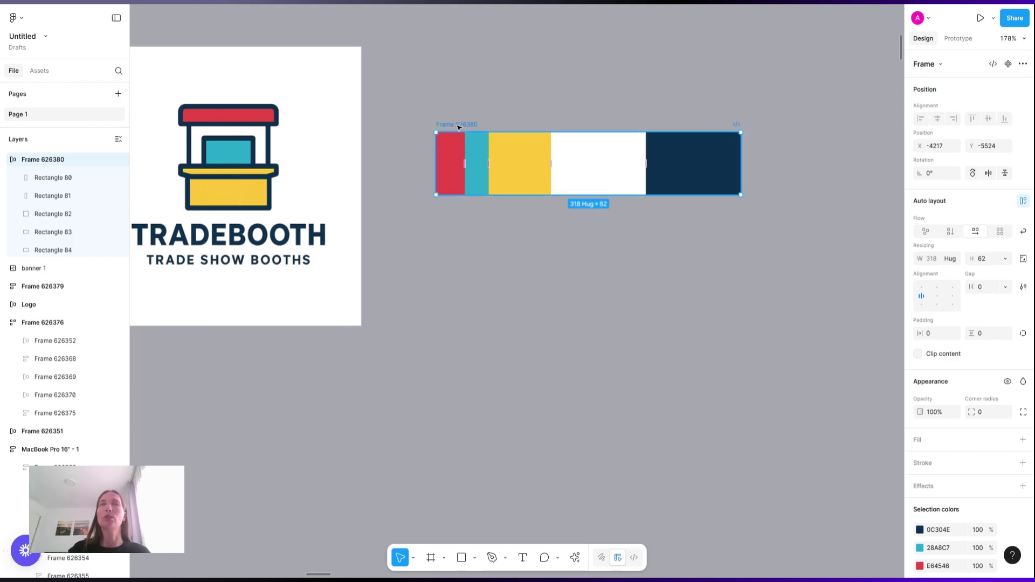
left_click_drag(464, 163, 480, 275)
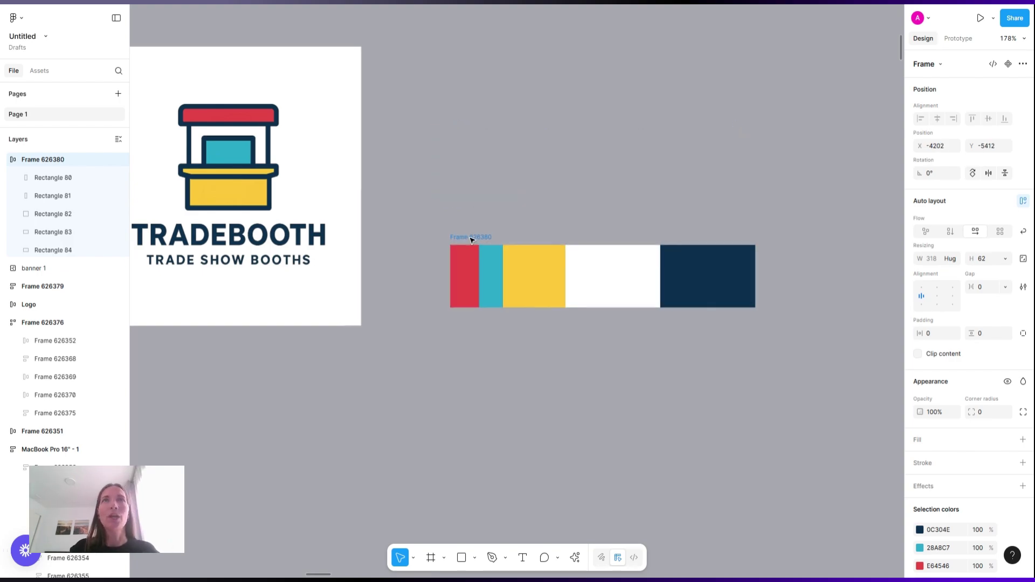
scroll(469, 248, "left", 5)
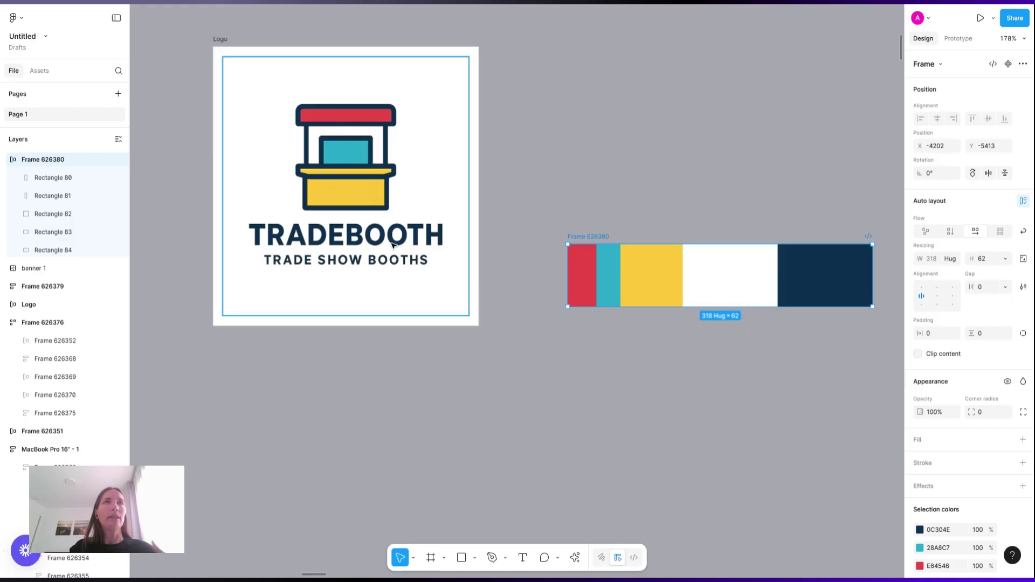
left_click(522, 236)
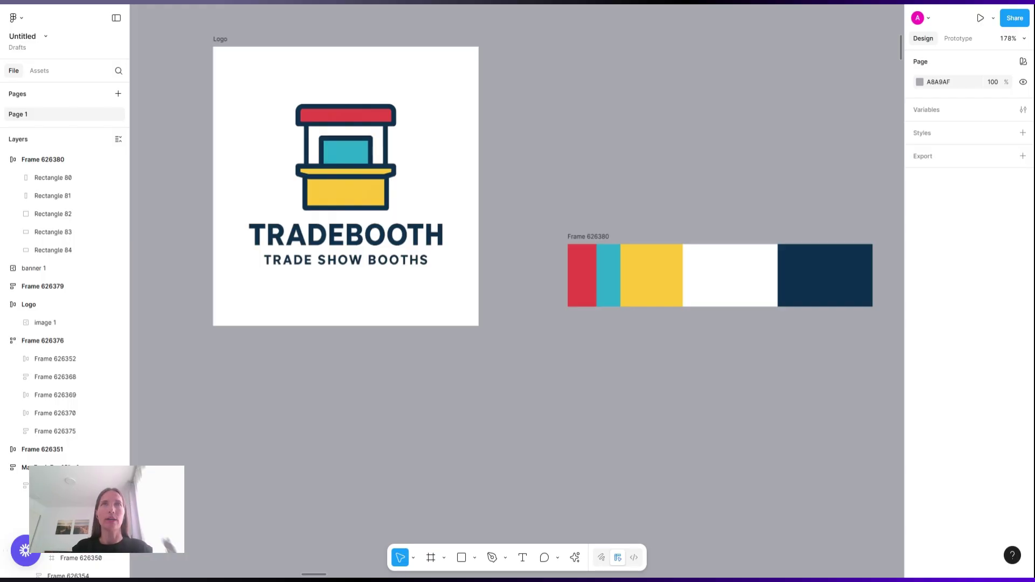
Add the text TRADEBOOTH above the palette, aligned with the palette's left edge
key("t")
left_click(566, 112)
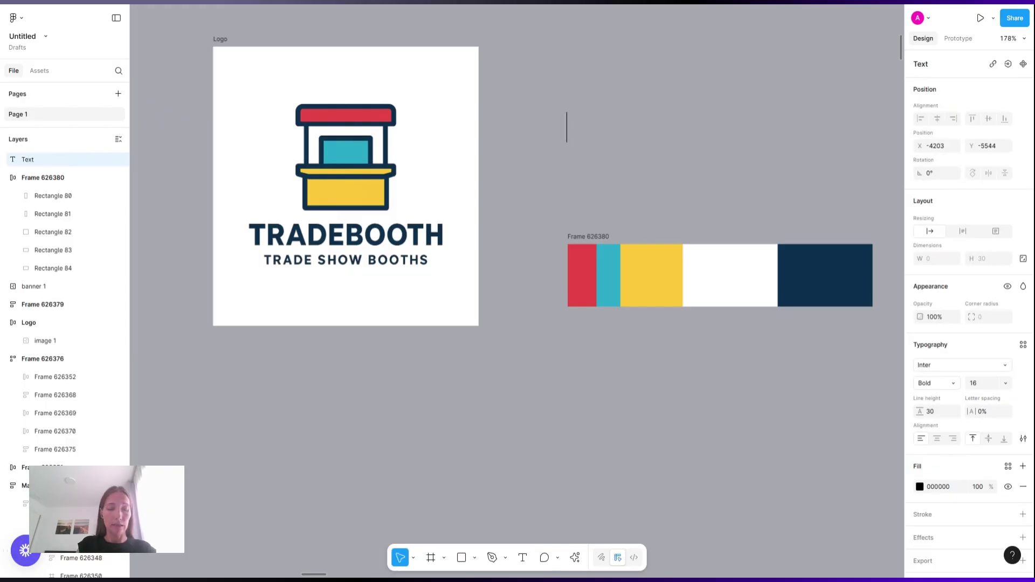
type("TRADESHOWBOOTH")
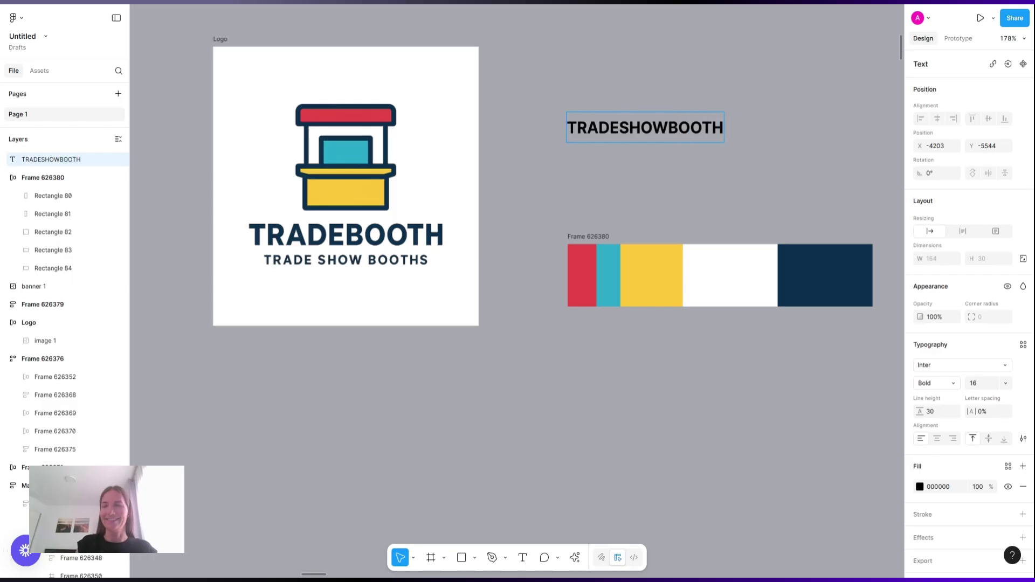
key("BackSpace")
key("BackSpace")
key("BackSpace")
key("BackSpace")
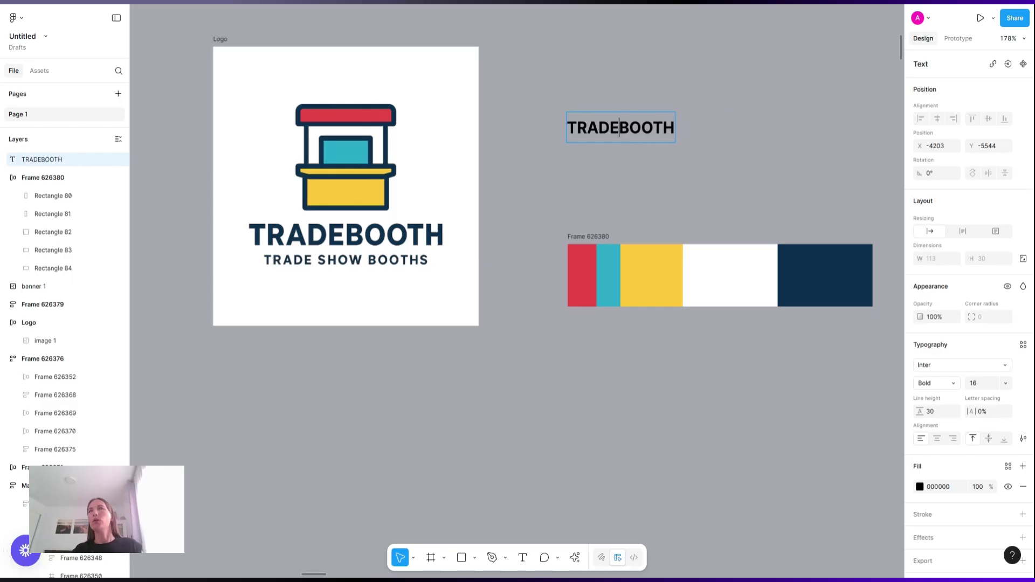
key("Escape")
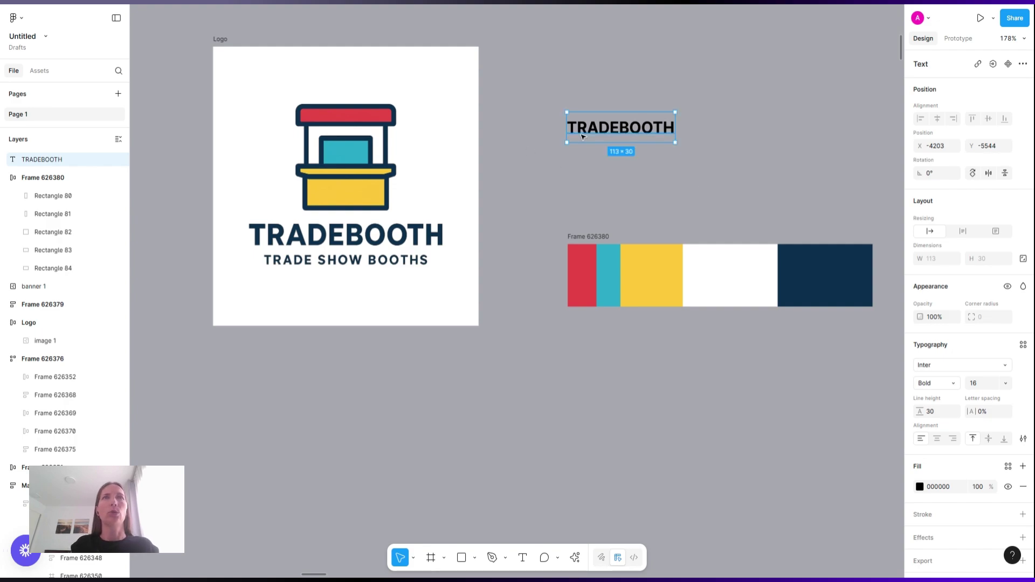
left_click_drag(586, 135, 587, 137)
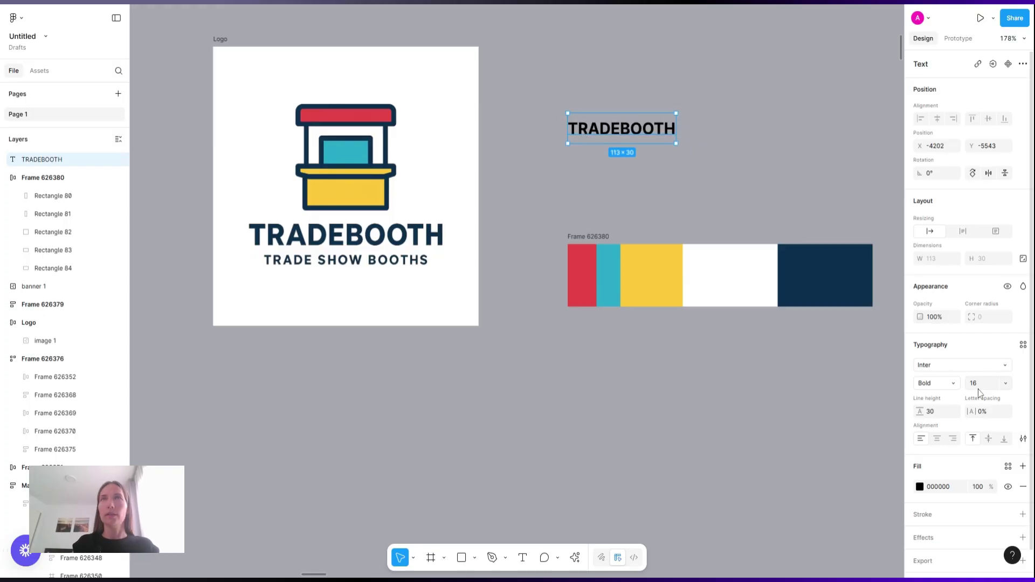
Set the TRADEBOOTH text to font size 28 and Extra Bold weight, shifting it slightly upward
key("shift+Up")
key("Up")
key("Up")
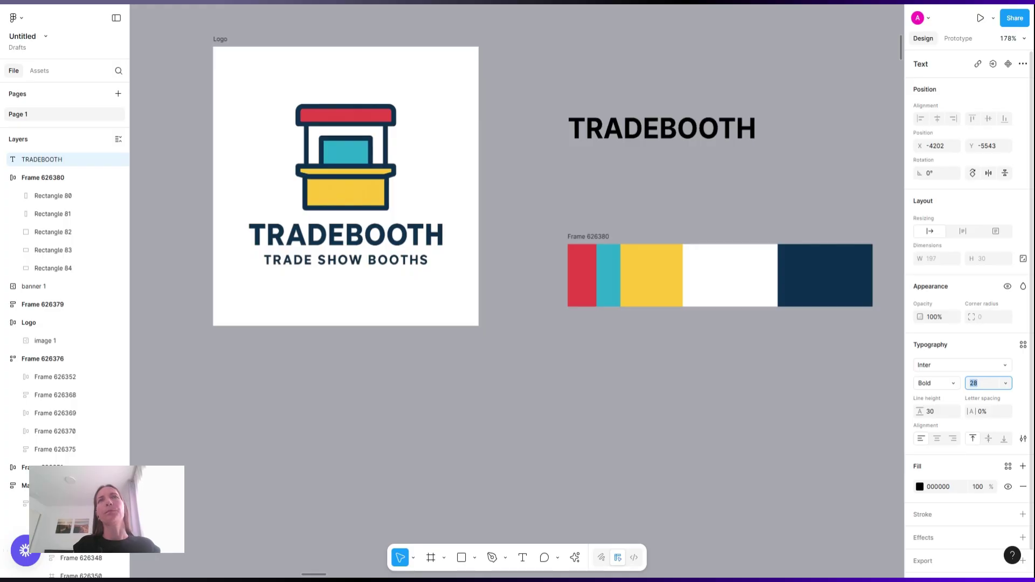
left_click_drag(637, 135, 656, 124)
left_click(950, 383)
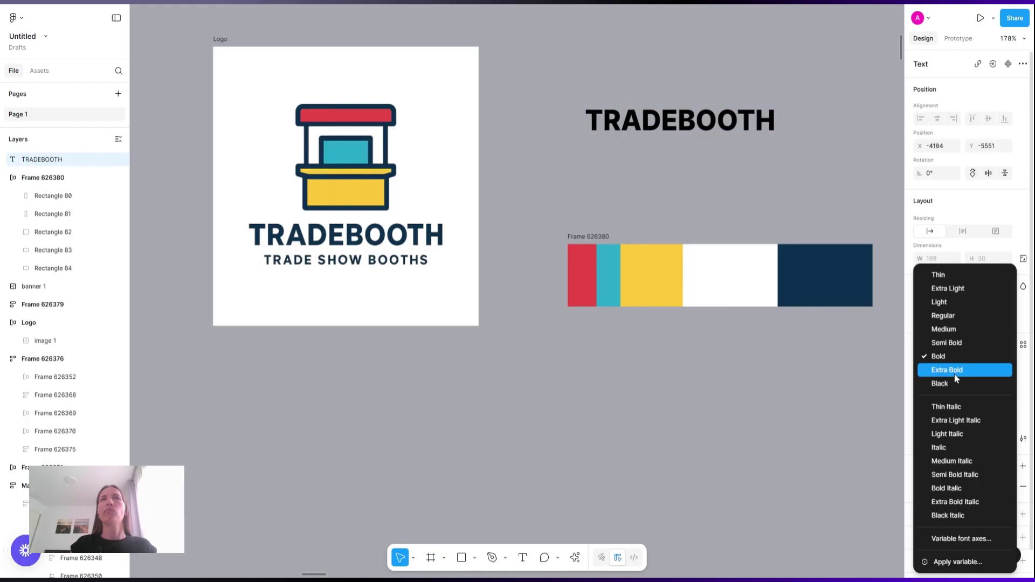
left_click(954, 370)
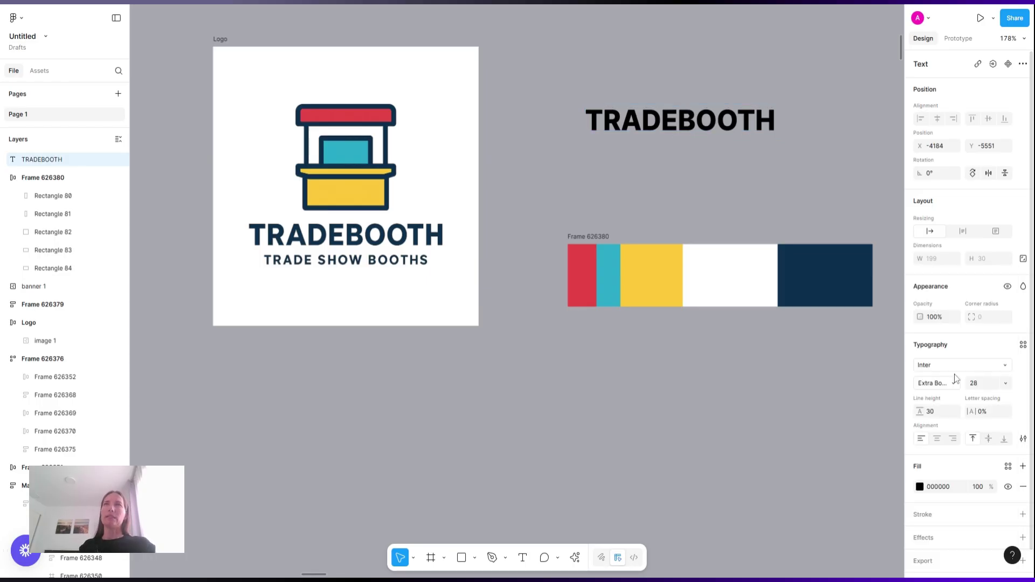
Place a copy of the TRADEBOOTH text directly below it and change the copy's wording to TRADE SHOW BOOTHS
left_click(657, 158)
left_click_drag(629, 118, 607, 160)
double_click(608, 160)
type("TRA")
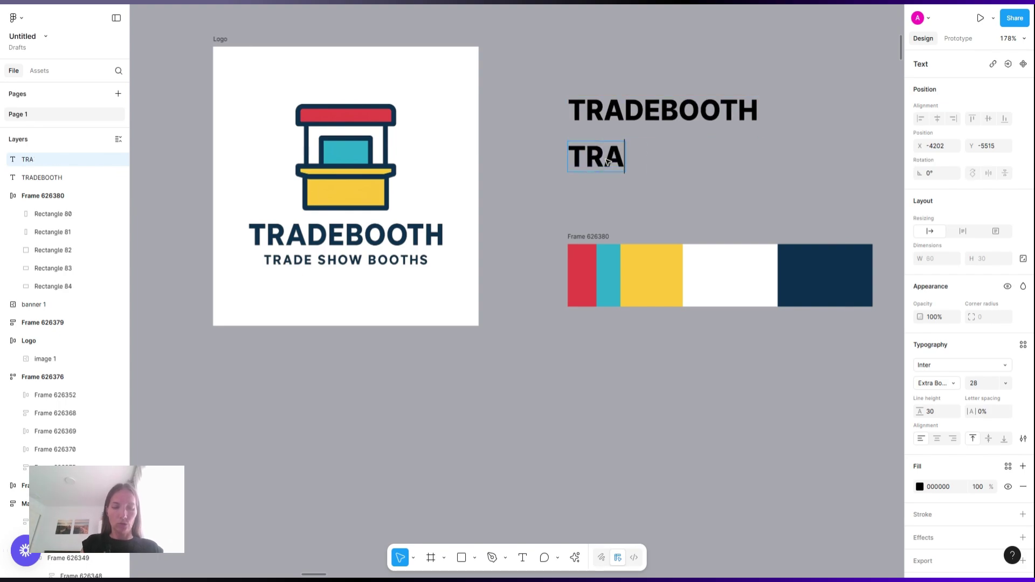
type("DE SHOW BOOTHS")
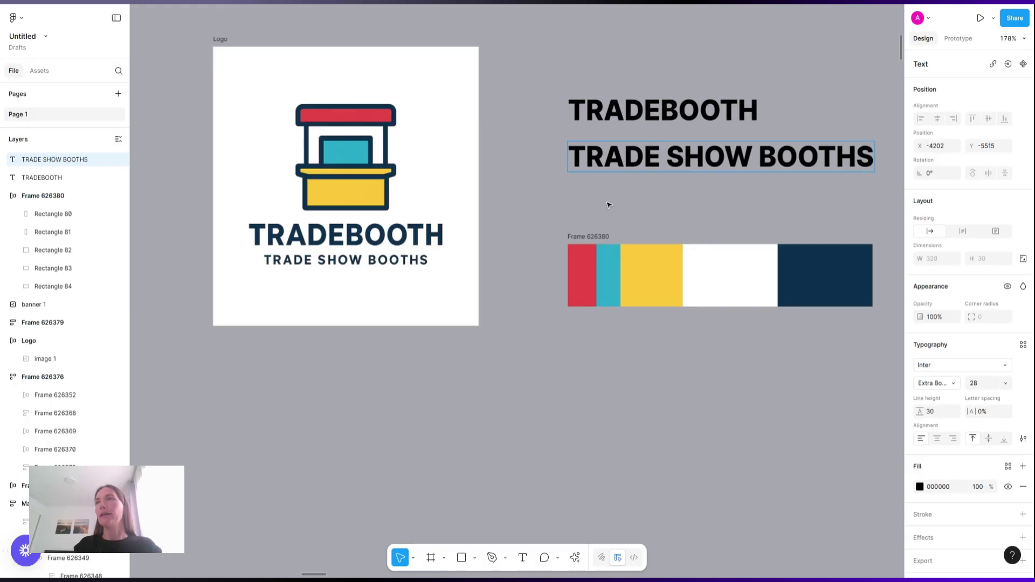
Set the TRADE SHOW BOOTHS text to font size 16 and Semi Bold weight, and move it up close beneath TRADEBOOTH
key("ctrl+a")
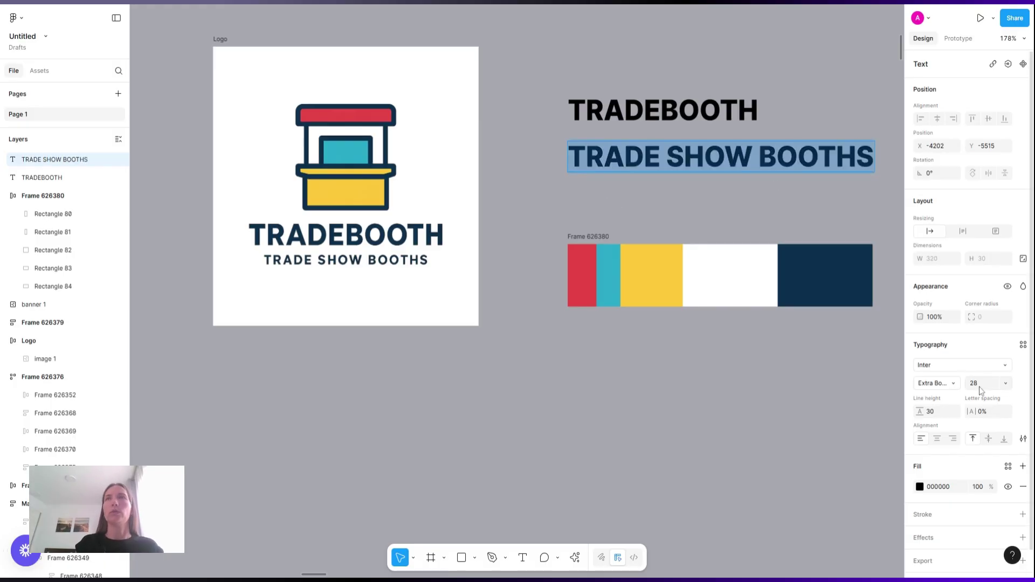
type("18")
key("Return")
type("16")
key("Return")
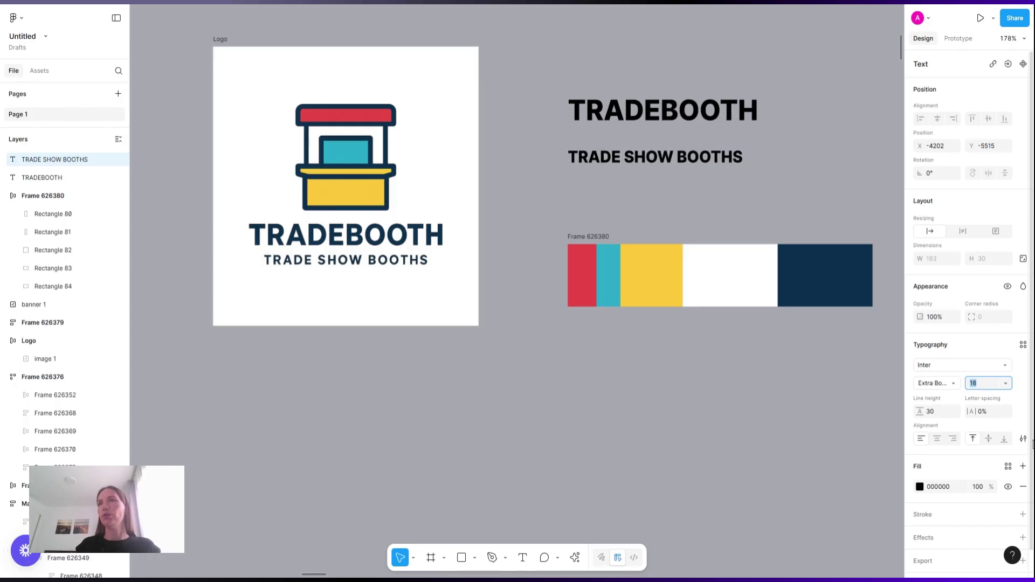
left_click(955, 382)
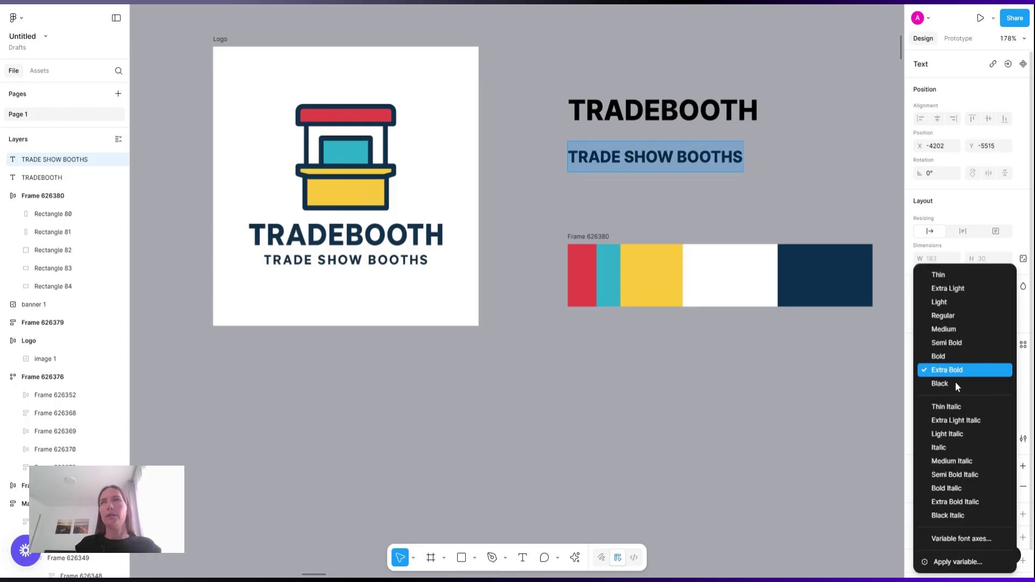
left_click(944, 343)
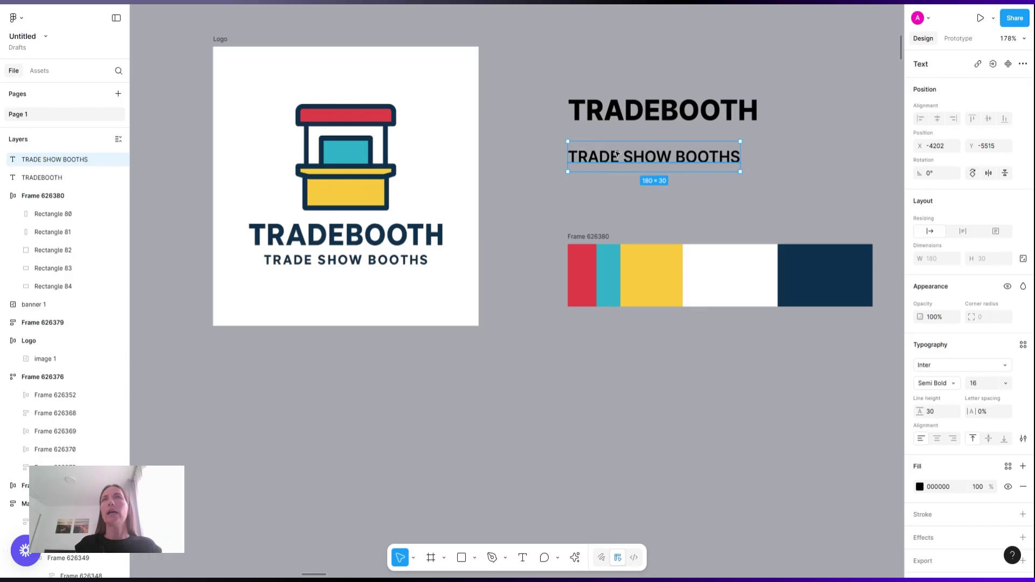
left_click_drag(618, 157, 631, 139)
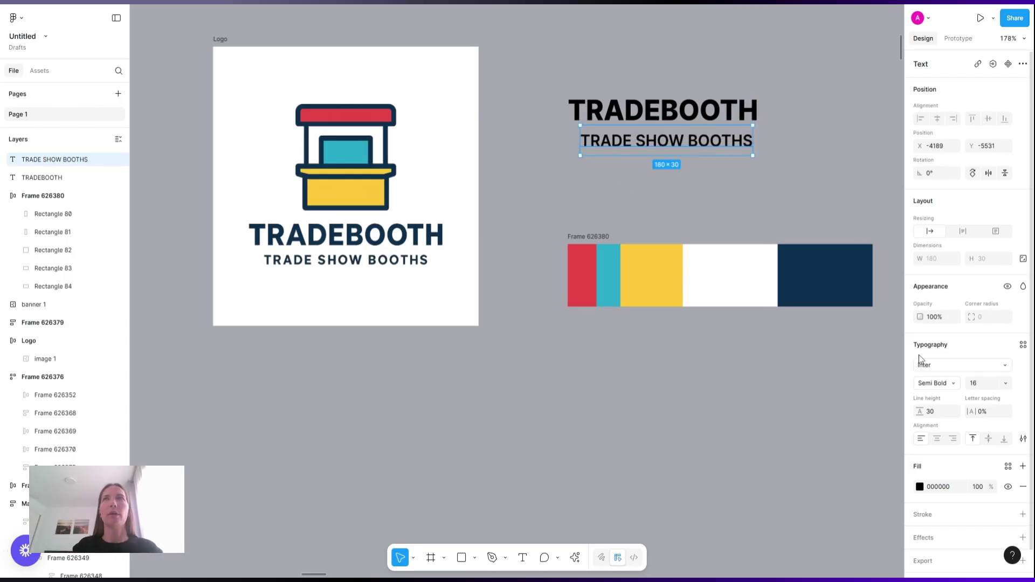
left_click(772, 184)
Fill both text lines with the palette's navy blue sampled from its swatch, and darken the colour to 032440
scroll(772, 185, "right", 2)
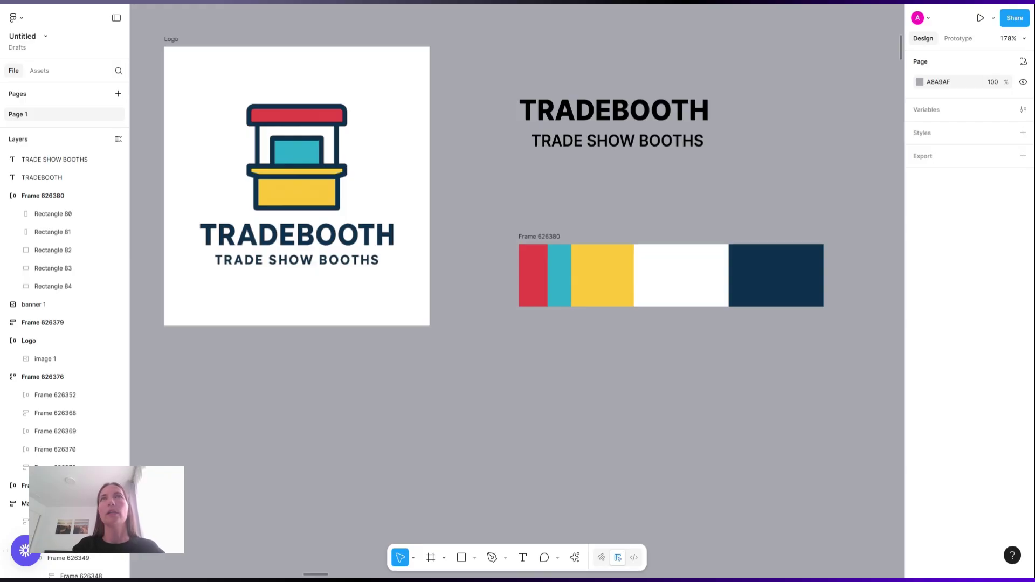
left_click_drag(793, 179, 488, 84)
left_click(920, 513)
left_click(790, 452)
left_click(759, 288)
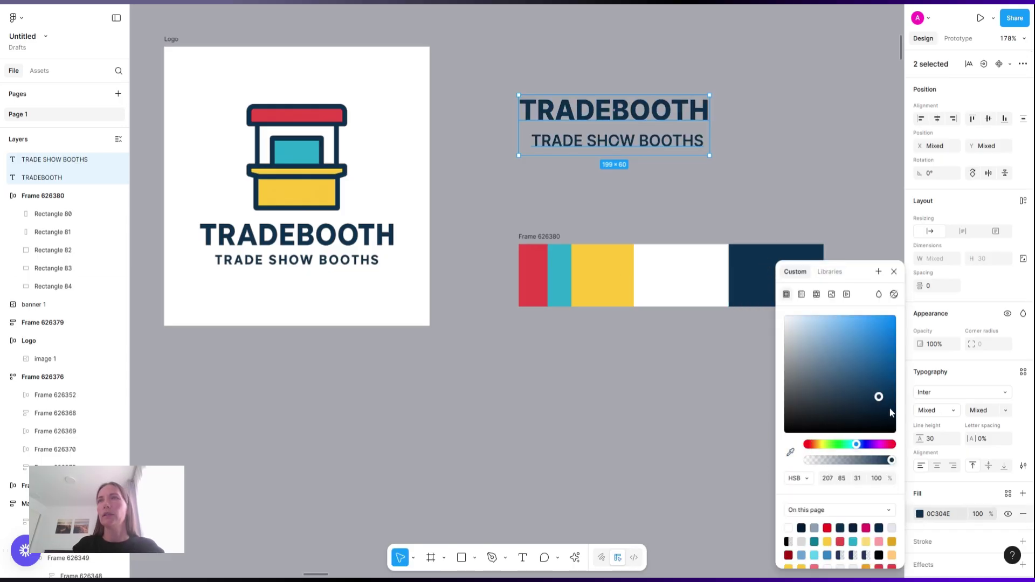
left_click_drag(888, 412, 891, 403)
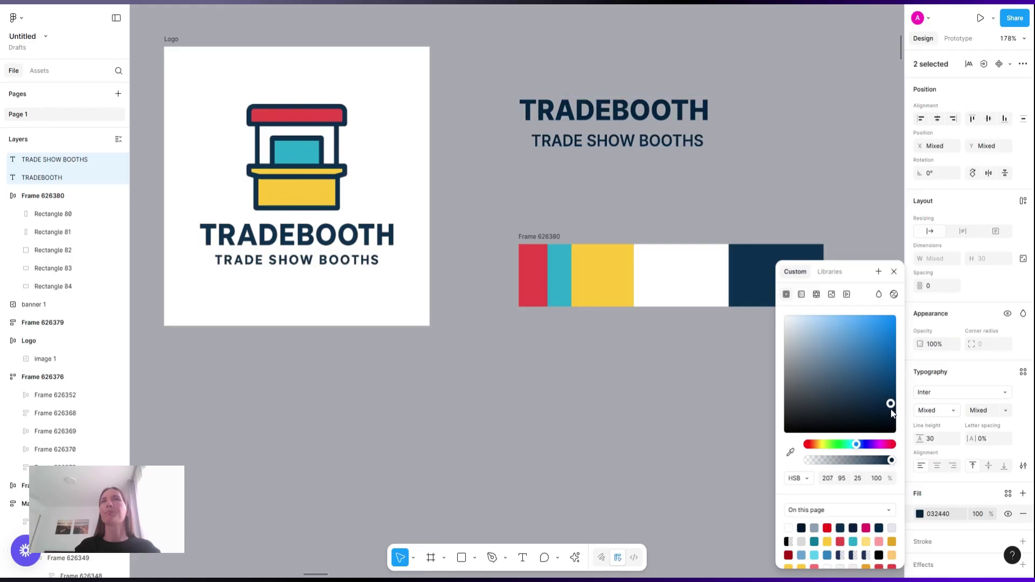
left_click(730, 402)
Move both text lines together slightly right and down, closer to the middle above the palette
left_click_drag(516, 66, 799, 187)
left_click_drag(660, 115, 693, 133)
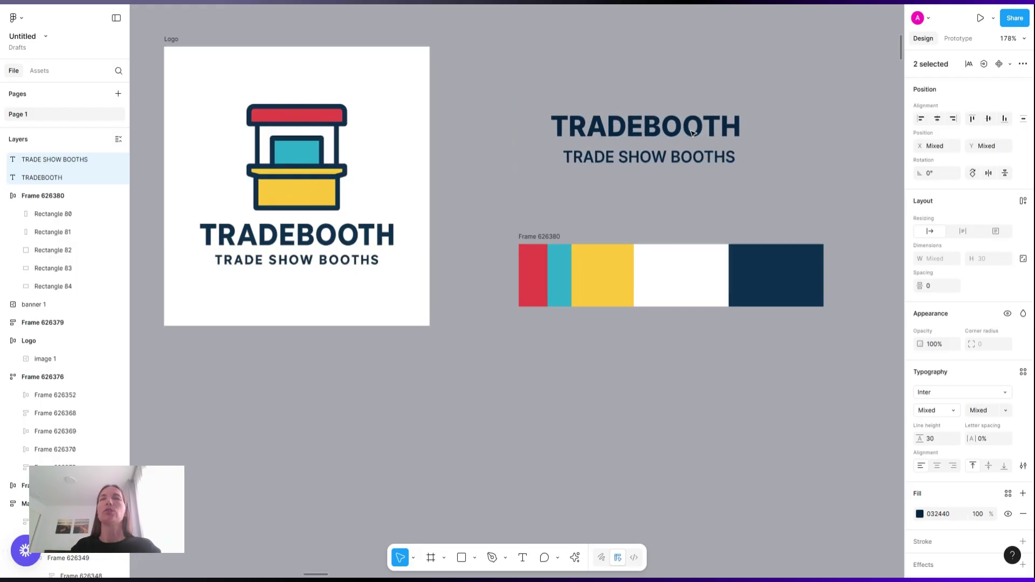
left_click(772, 140)
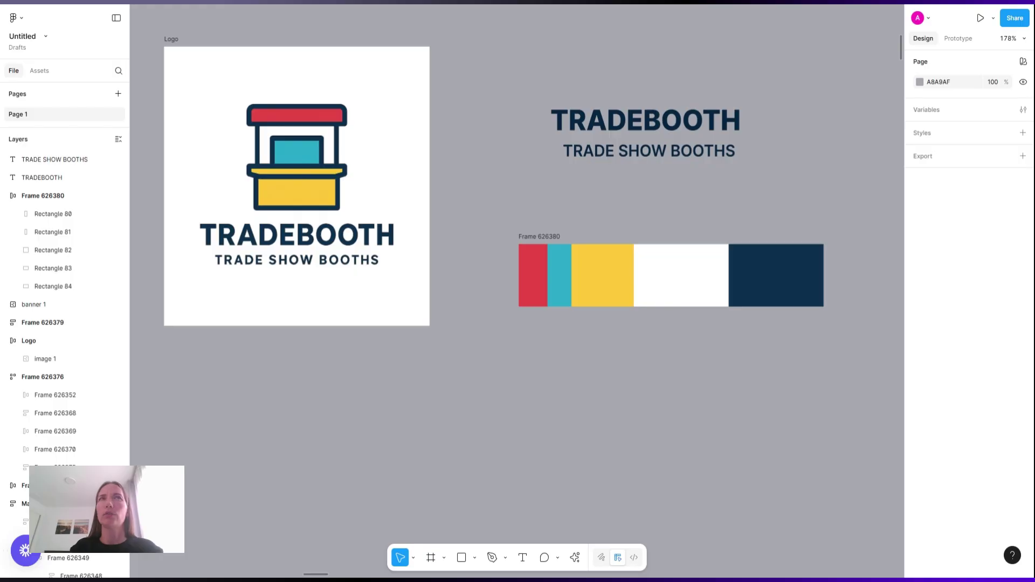
Examine the TRADEBOOTH landing page in the MacBook Pro 16" - 1 frame and the blank layout in Frame 626379, with the interface hidden
scroll(517, 291, "down", 6)
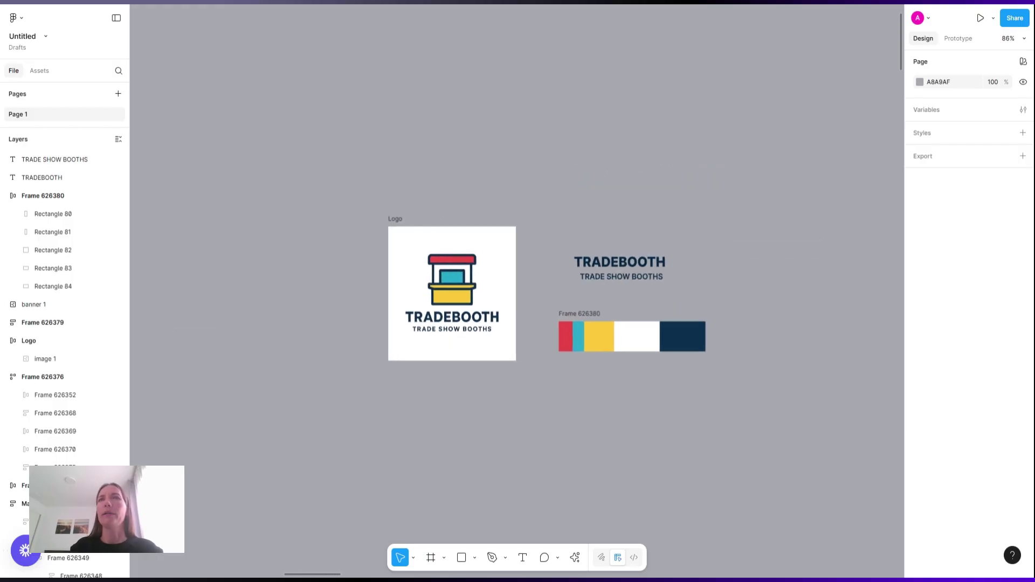
scroll(778, 477, "right", 3)
scroll(777, 477, "down", 5)
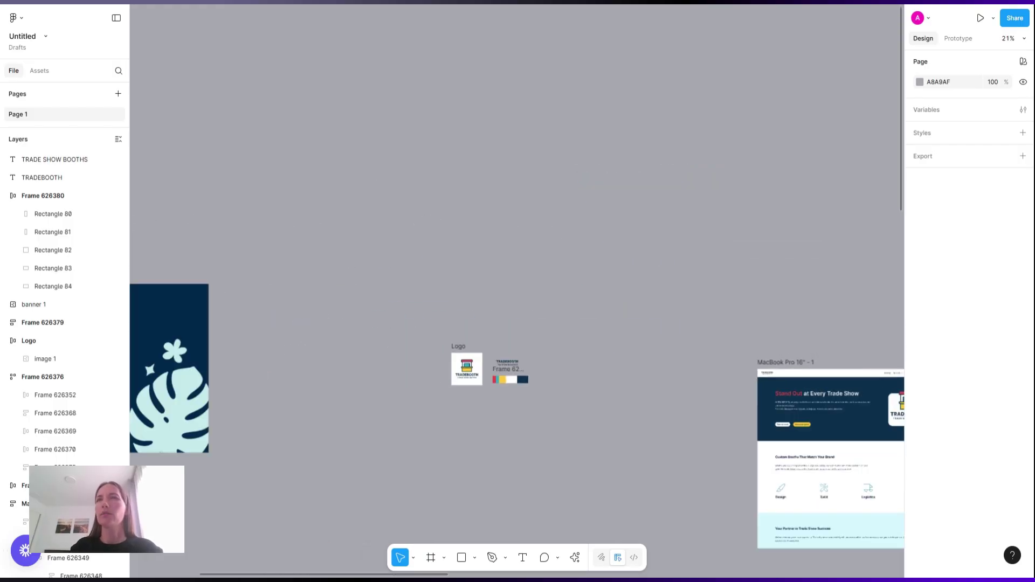
scroll(778, 477, "right", 3)
key("shift+2")
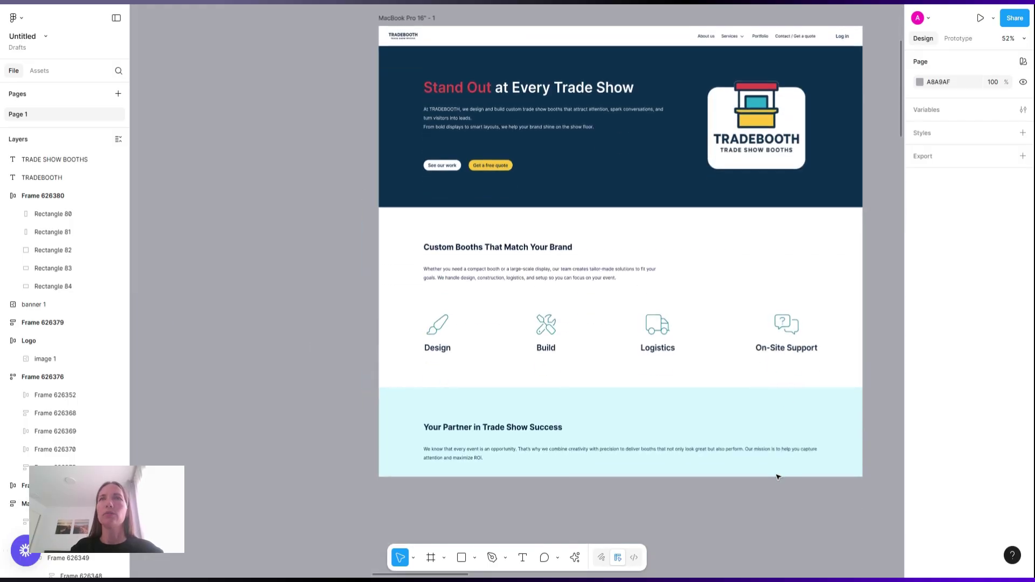
scroll(778, 477, "down", 1)
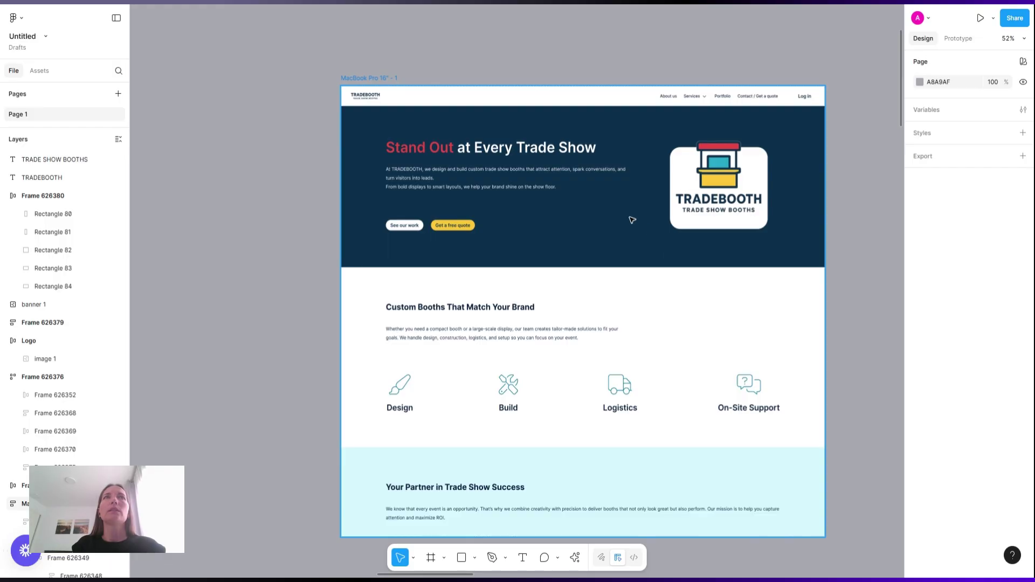
scroll(631, 221, "up", 3)
scroll(632, 220, "right", 2)
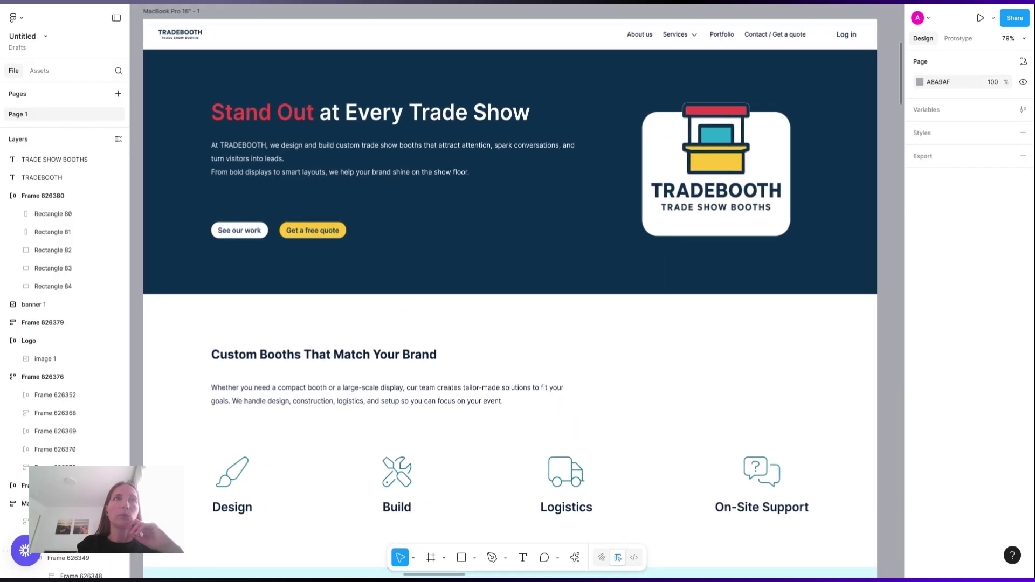
key("ctrl+backslash")
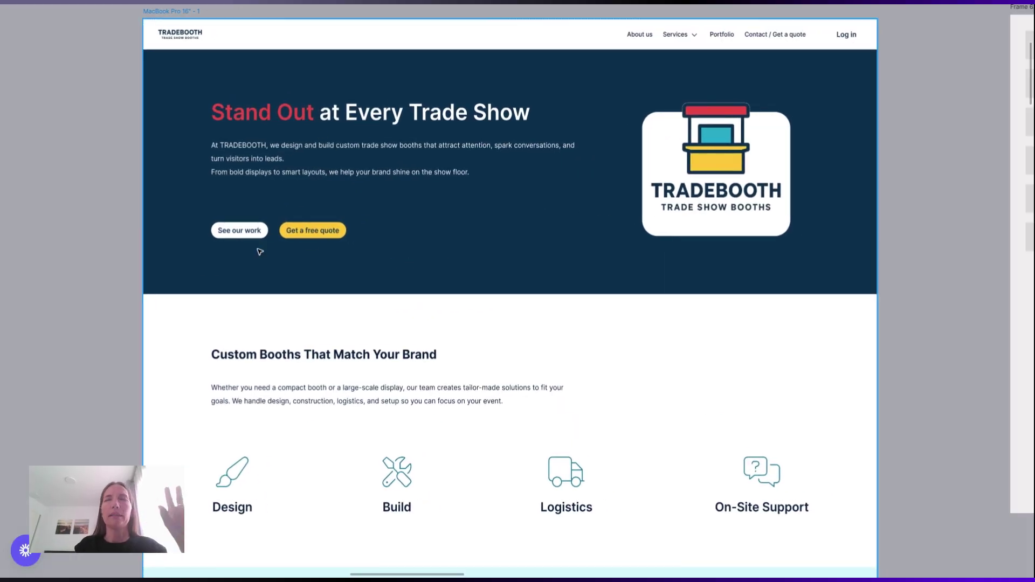
scroll(512, 227, "up", 2)
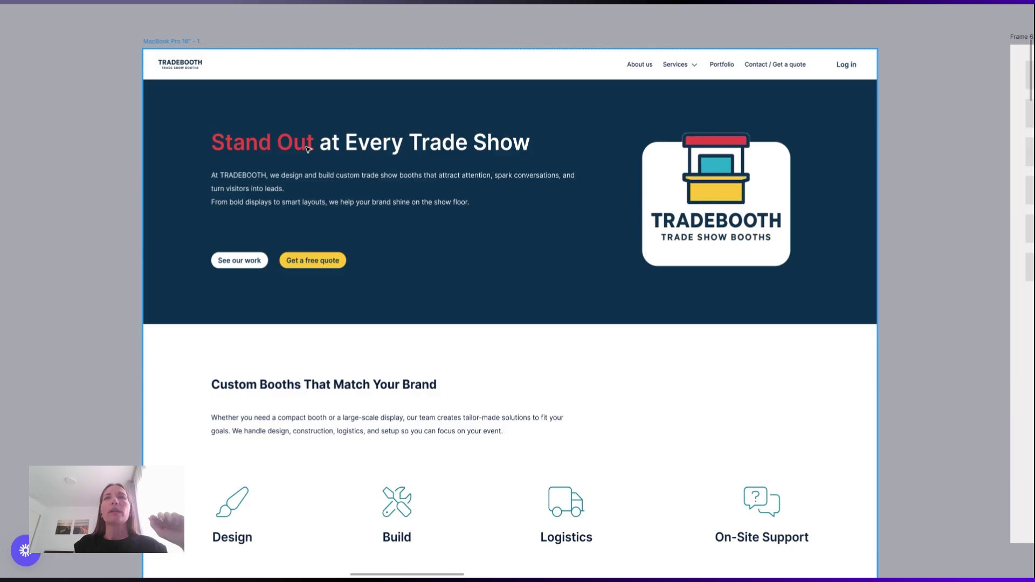
scroll(573, 212, "down", 5)
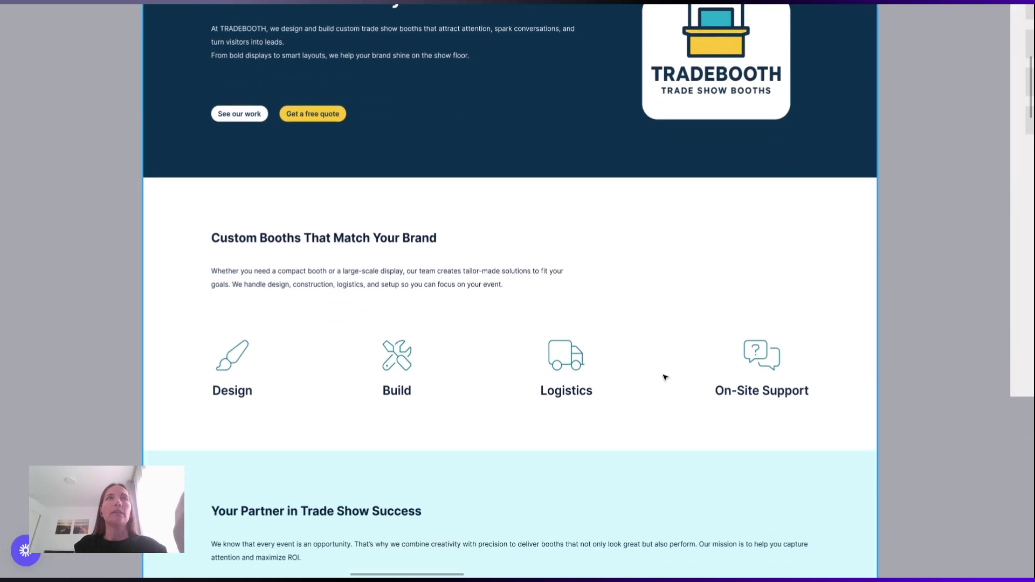
scroll(665, 377, "down", 4)
scroll(604, 219, "up", 9)
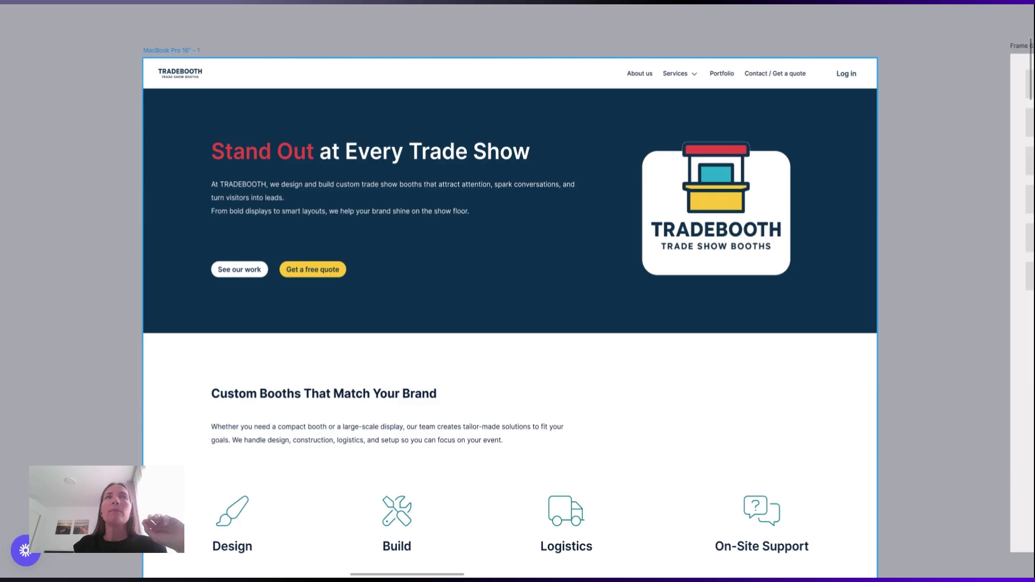
scroll(517, 292, "down", 5)
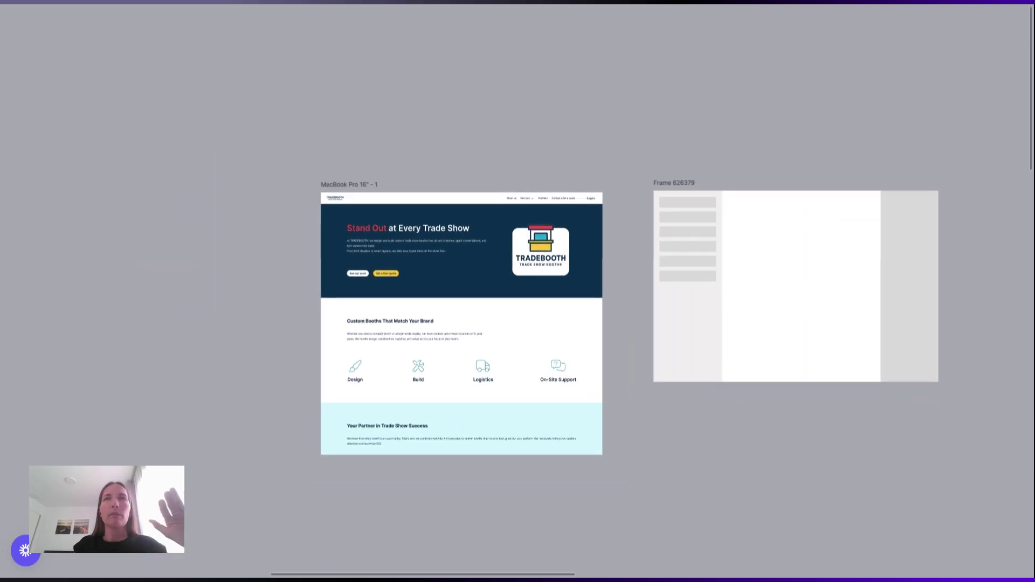
scroll(599, 318, "left", 1)
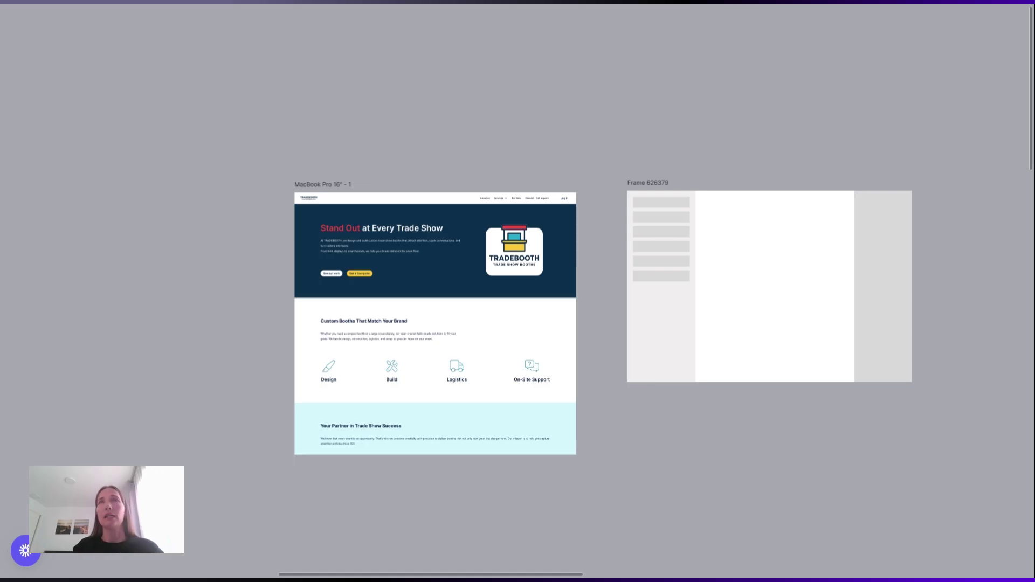
scroll(517, 318, "right", 5)
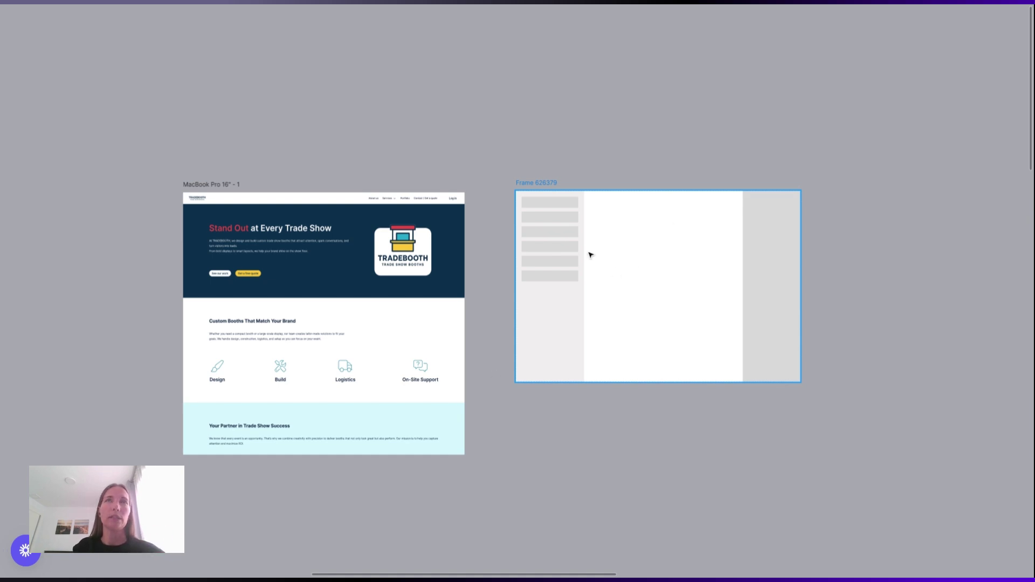
scroll(590, 255, "left", 1)
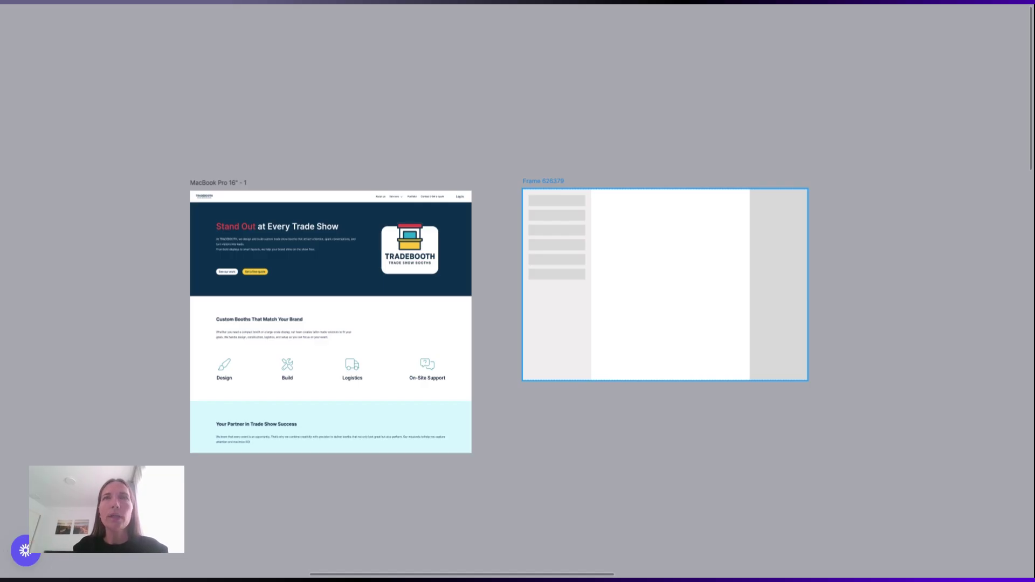
Move the logo, text and palette beside the landing page frame, aligned with its top edge, and shift Frame 626379 slightly closer to it
scroll(700, 290, "down", 3)
scroll(518, 302, "left", 5)
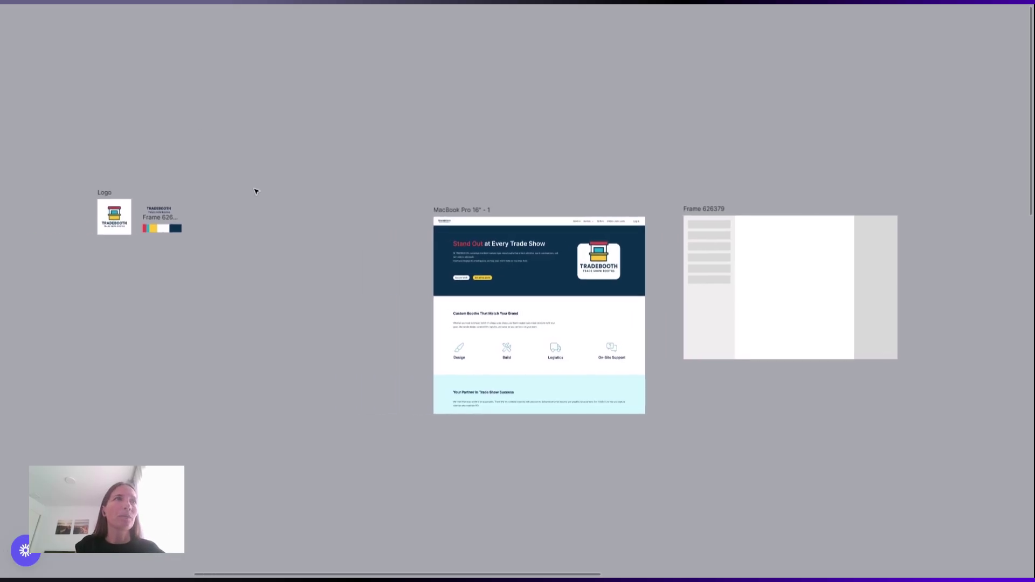
left_click_drag(67, 152, 241, 268)
left_click_drag(119, 201, 337, 211)
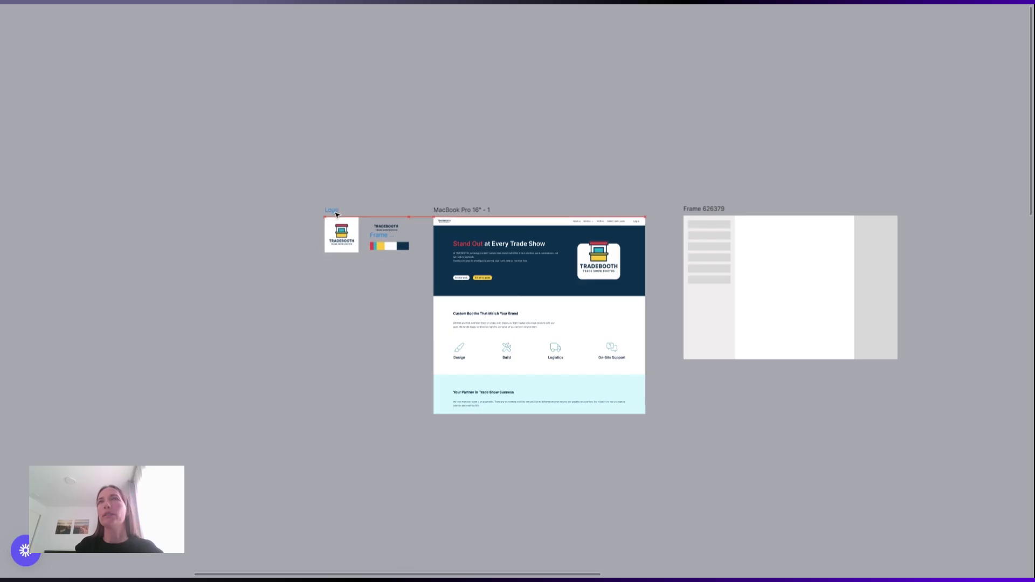
left_click_drag(687, 209, 673, 211)
left_click(719, 178)
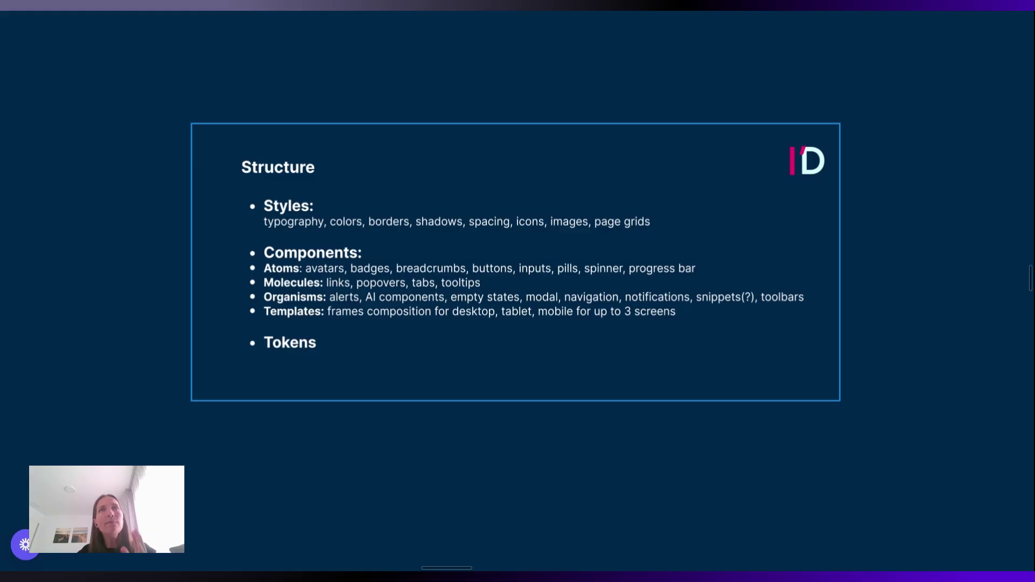
Review the design system's Structure overview and the Typography section's heading, body and text-size columns
scroll(388, 310, "down", 5)
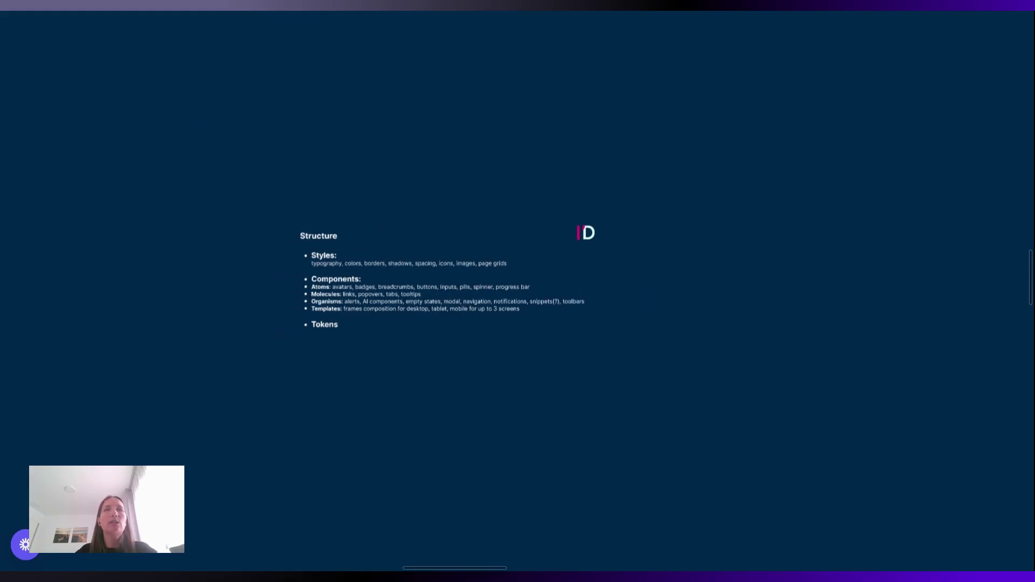
scroll(485, 323, "down", 3)
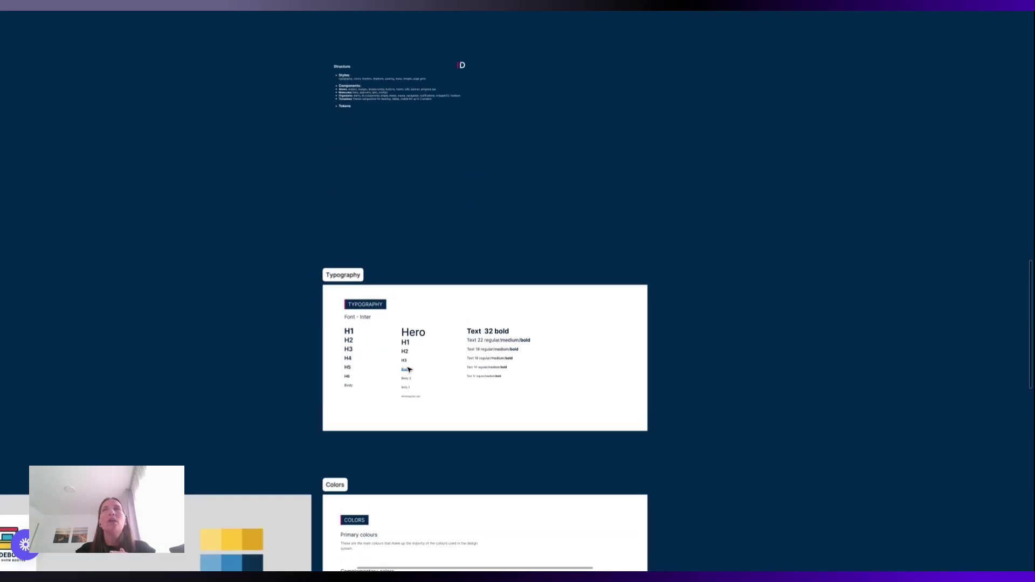
scroll(409, 369, "up", 5)
scroll(409, 369, "down", 2)
scroll(324, 269, "right", 2)
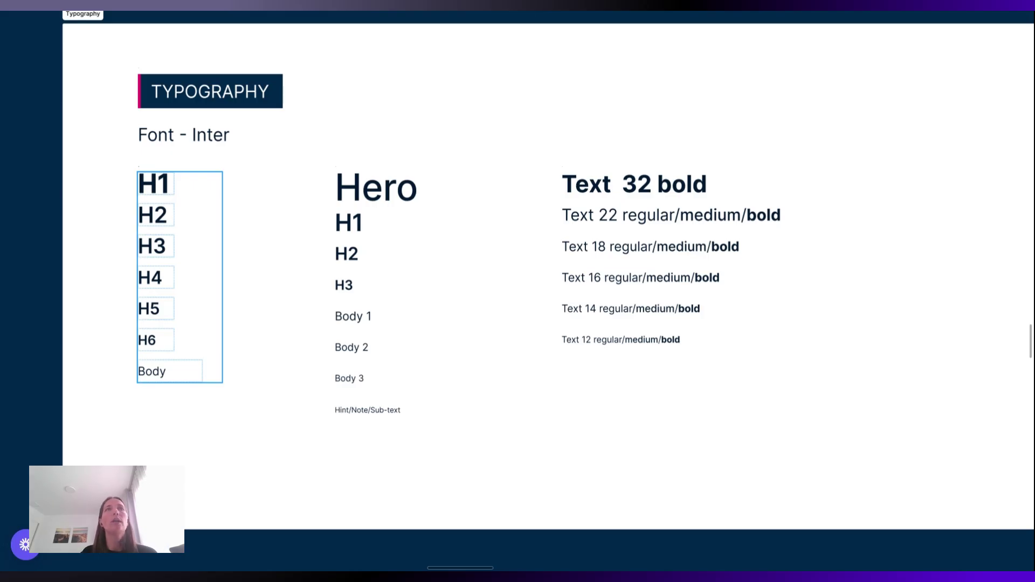
left_click(412, 330)
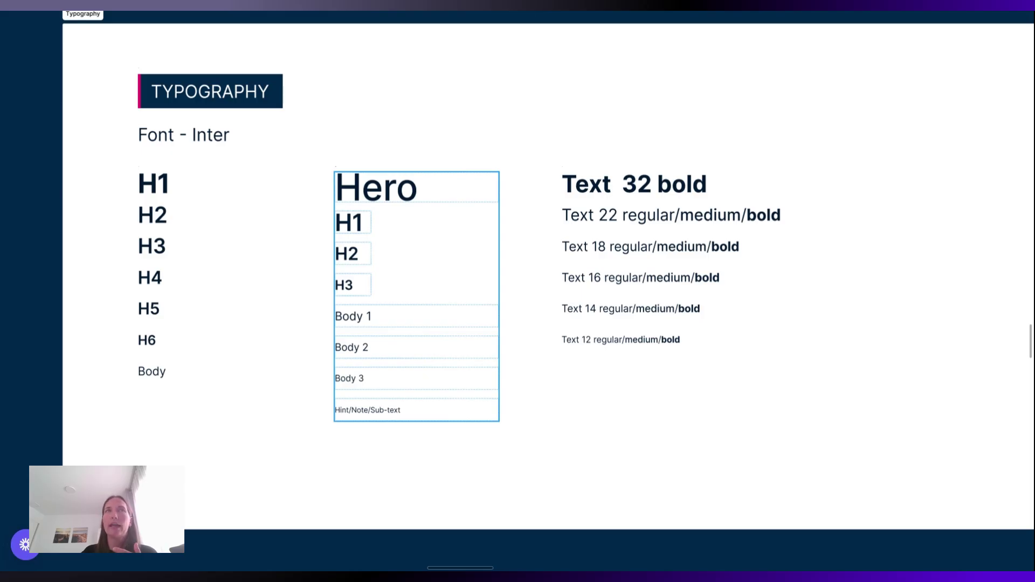
left_click(391, 183)
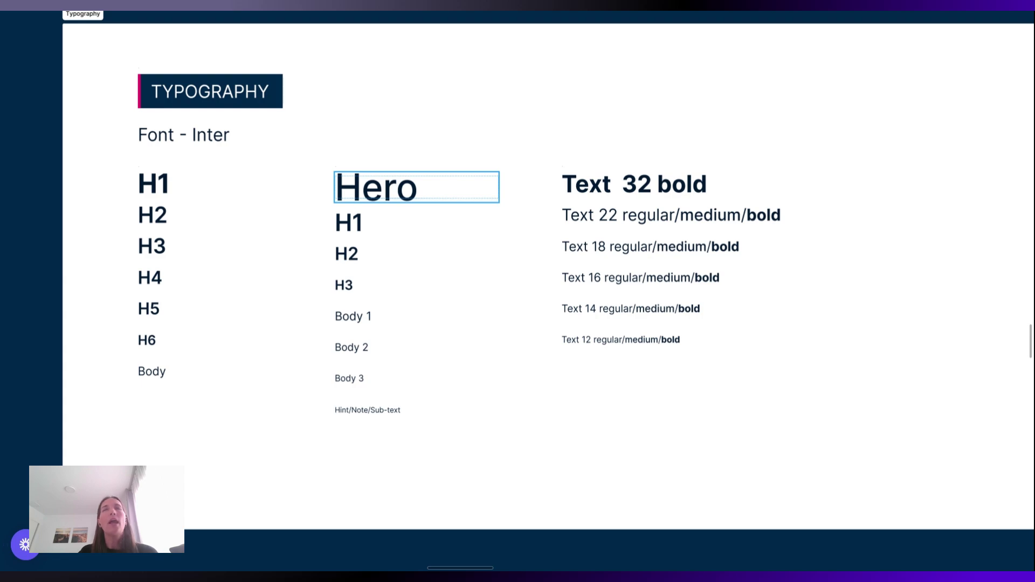
left_click(731, 311)
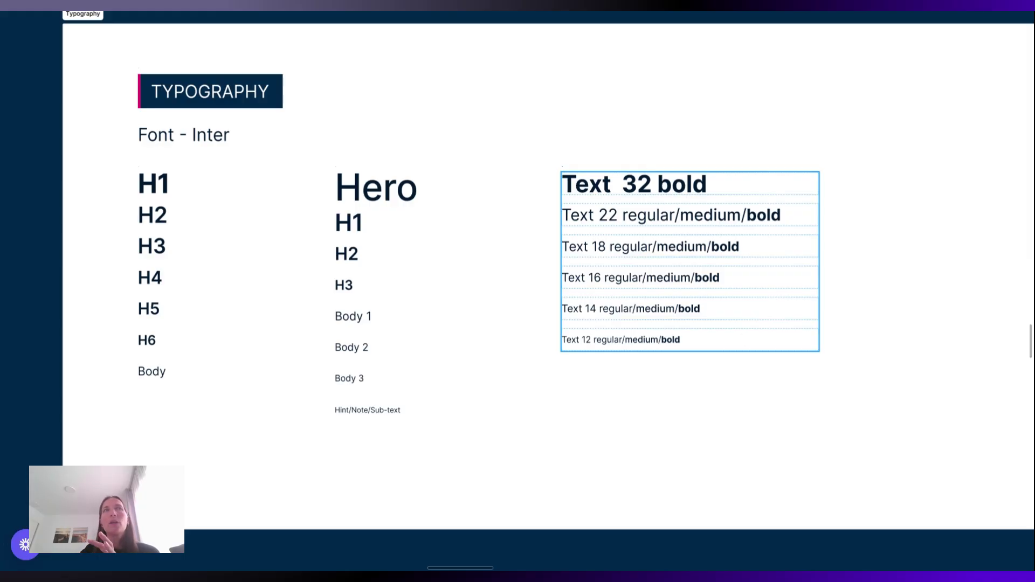
left_click(190, 259)
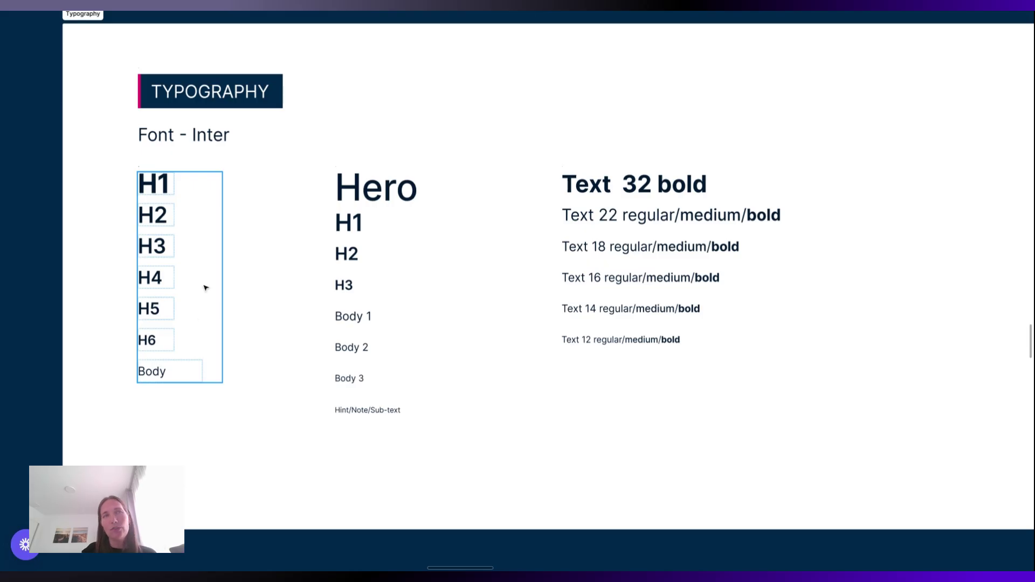
key("Escape")
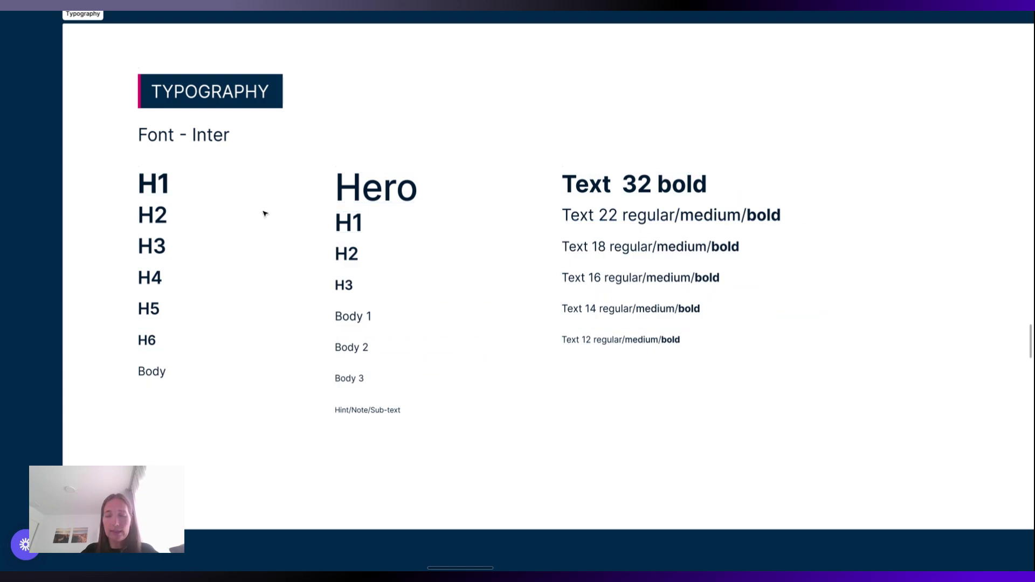
Select the H1 sample in the first typography column and show the interface again to inspect its text properties
left_click(168, 186)
key("ctrl+backslash")
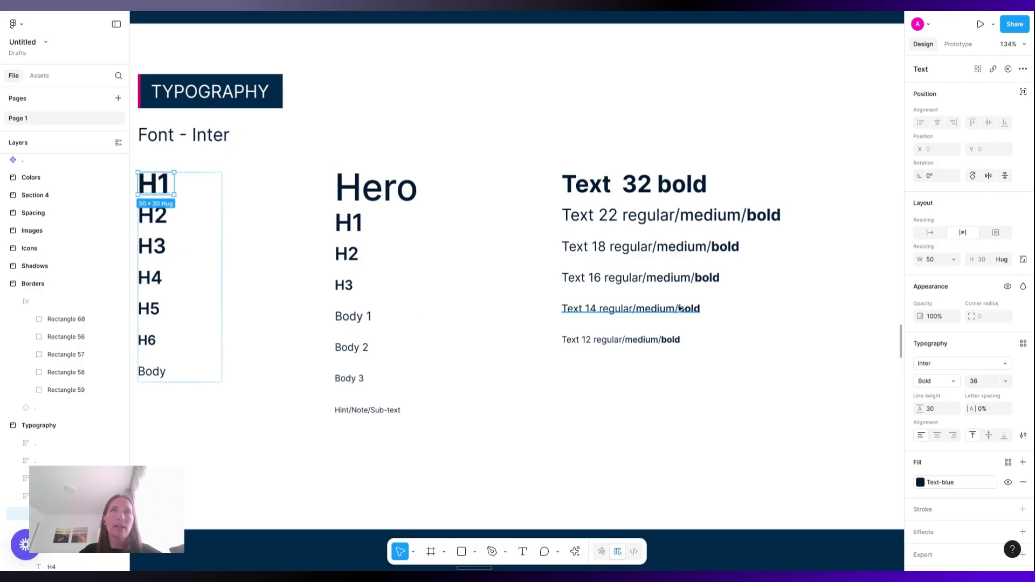
Clear the H1 selection, hide the interface and review the four colour categories in the Colors section
left_click(564, 436)
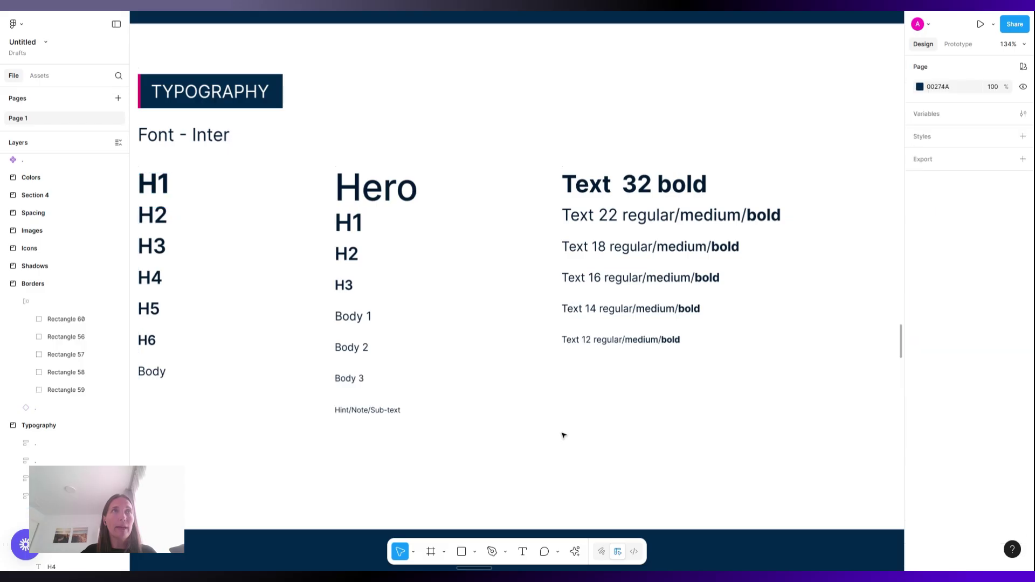
key("ctrl+backslash")
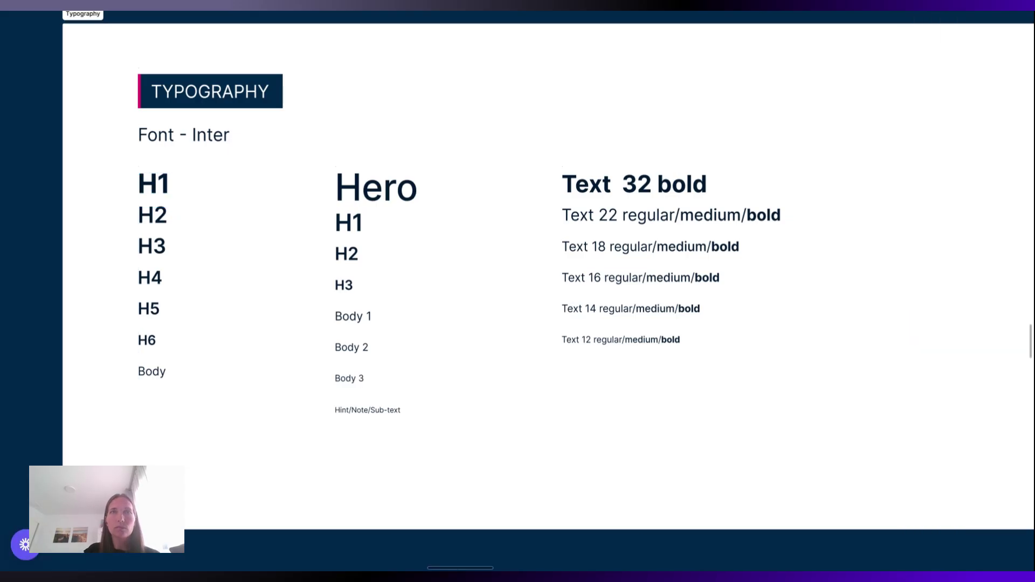
key("n")
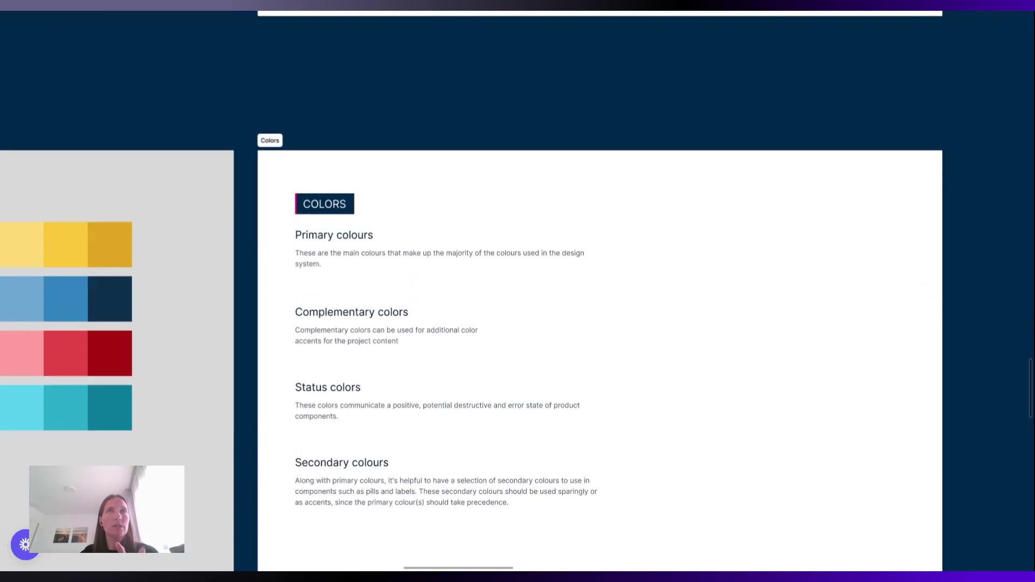
scroll(603, 293, "up", 3)
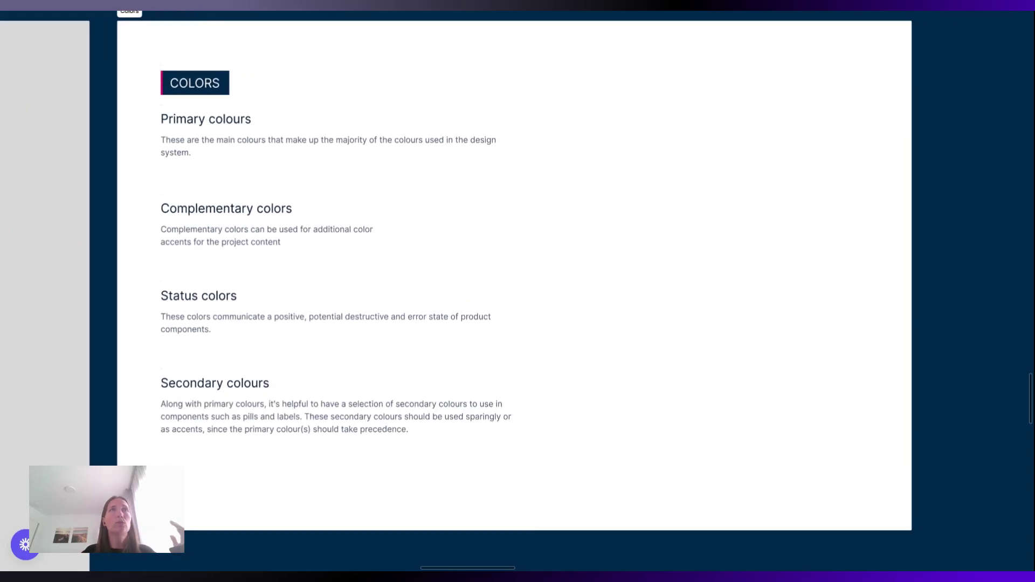
Compare the TRADEBOOTH logo, brand palette, grey scale and colour swatches in Section 5 with the categories in the Colors section
key("shift+n")
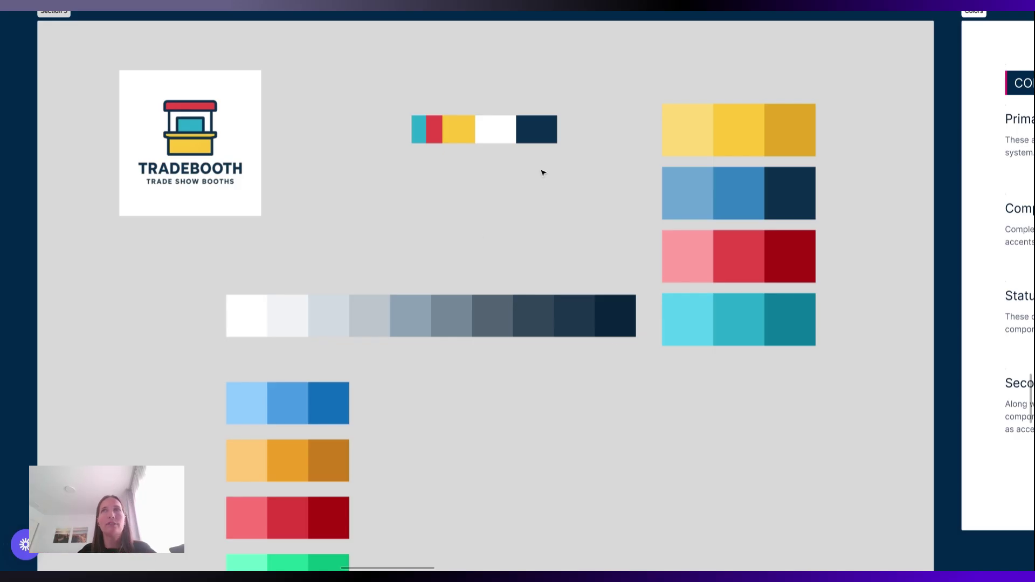
scroll(543, 172, "right", 6)
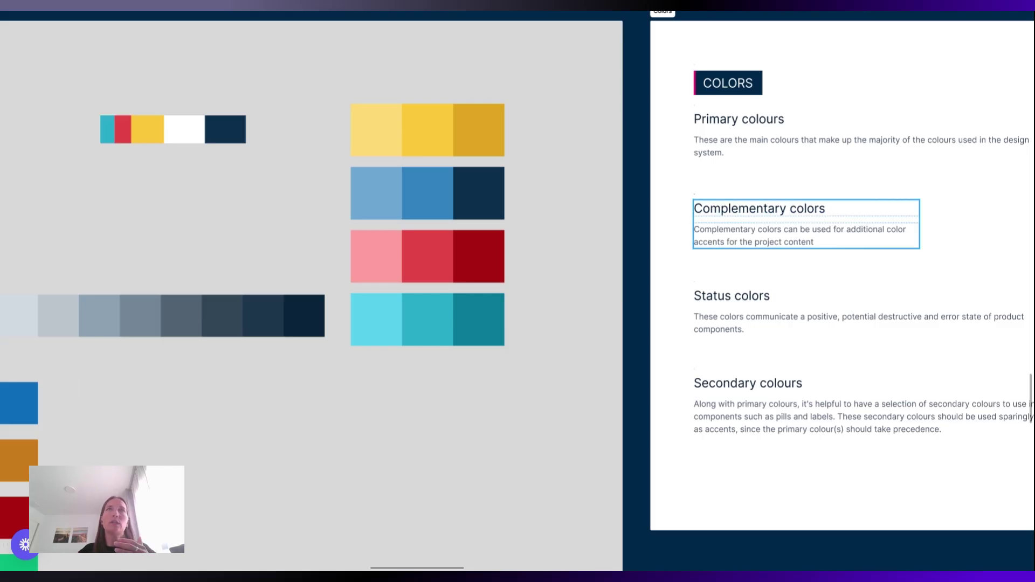
scroll(845, 221, "left", 4)
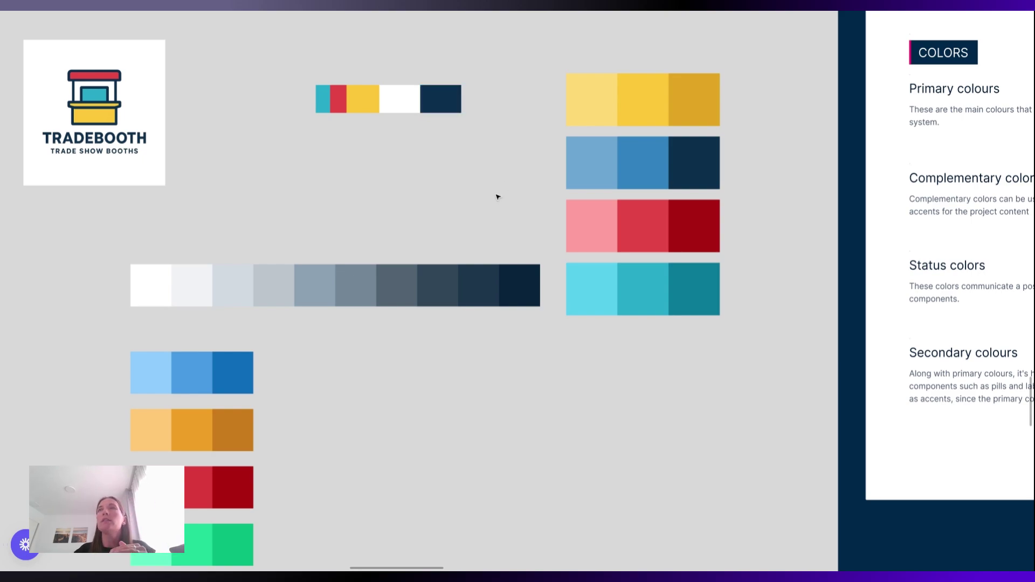
scroll(497, 196, "right", 3)
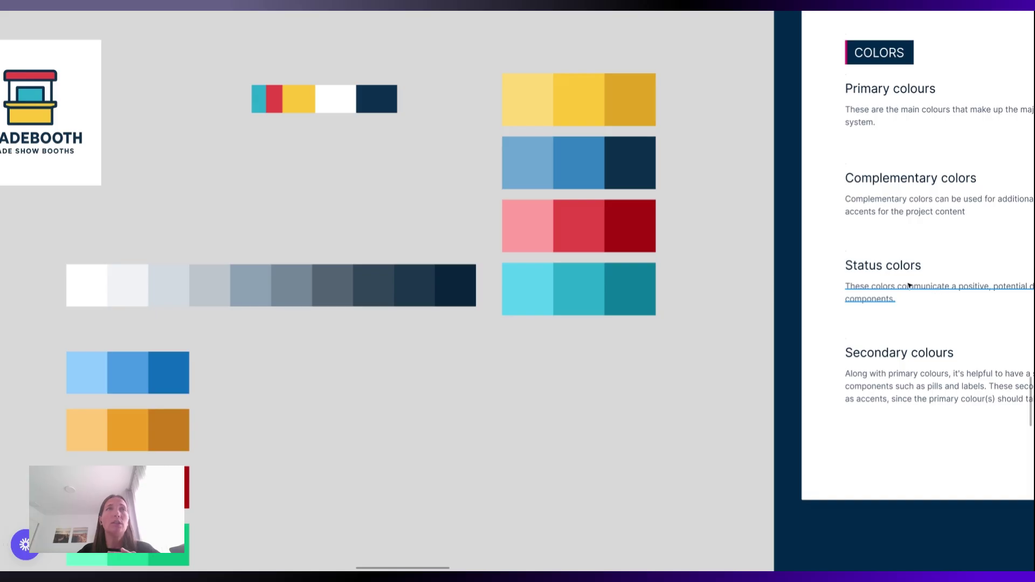
scroll(656, 346, "left", 7)
scroll(656, 347, "down", 3)
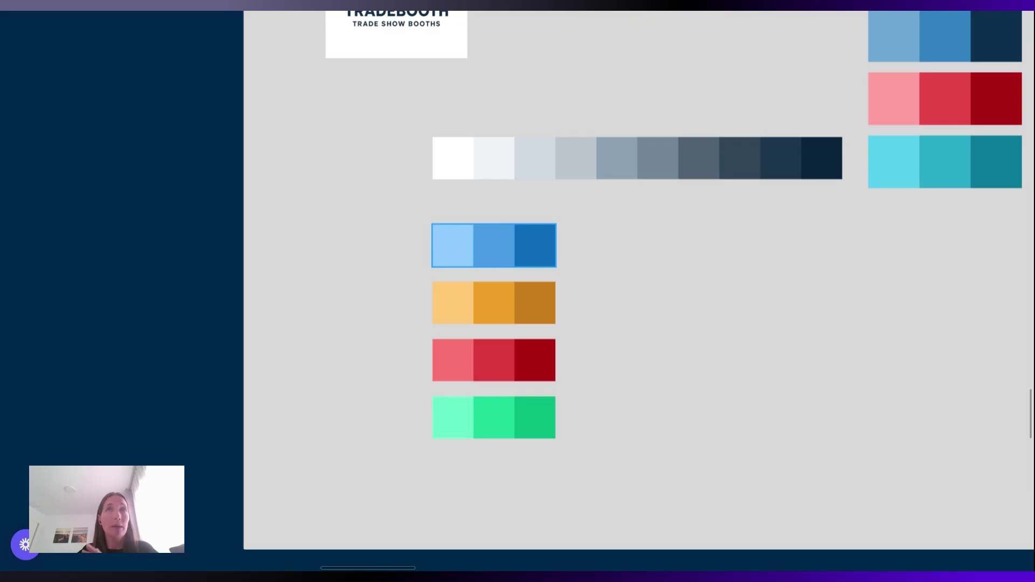
key("Right")
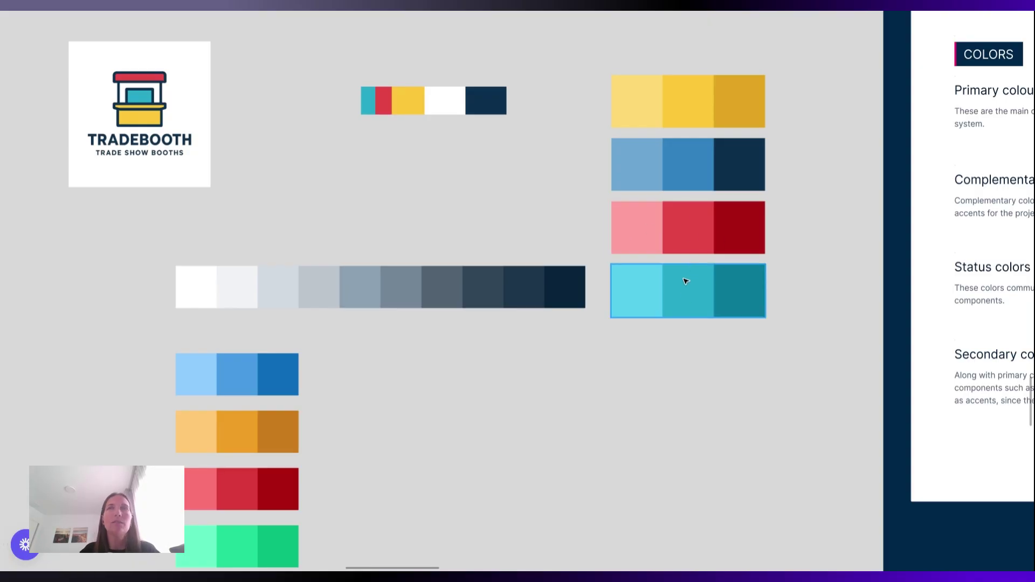
scroll(668, 268, "down", 2)
scroll(668, 268, "left", 2)
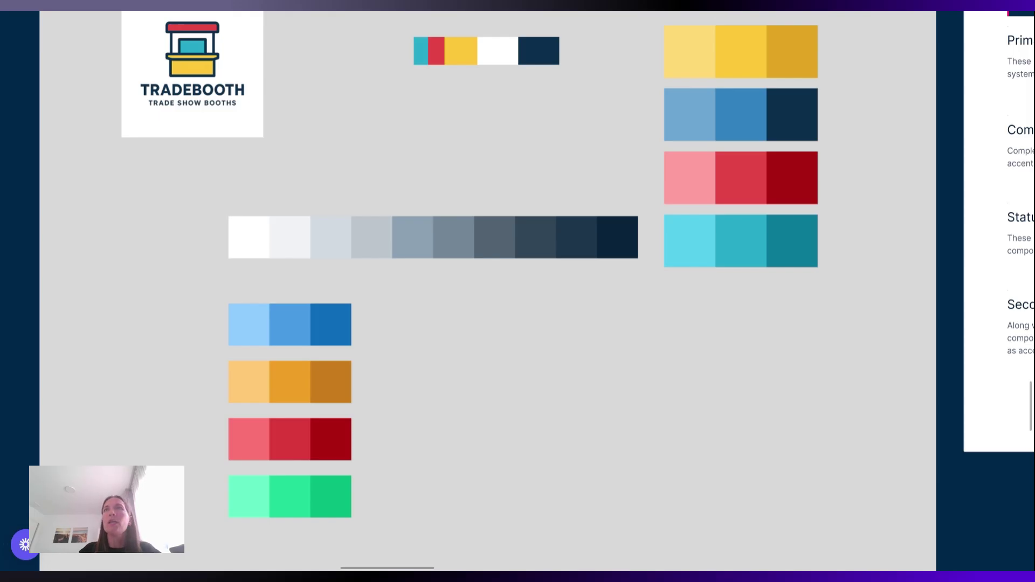
scroll(598, 354, "down", 3)
scroll(517, 291, "right", 5)
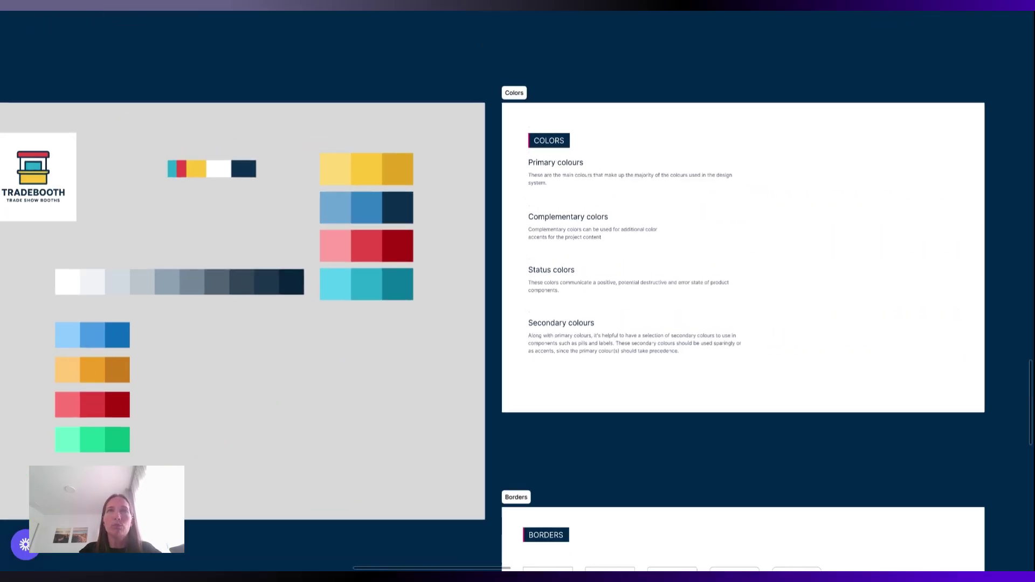
Go to the Borders section and select each of its five sample squares in turn, from the square-cornered one to the most rounded
scroll(577, 414, "right", 5)
scroll(577, 413, "down", 5)
scroll(576, 415, "up", 5)
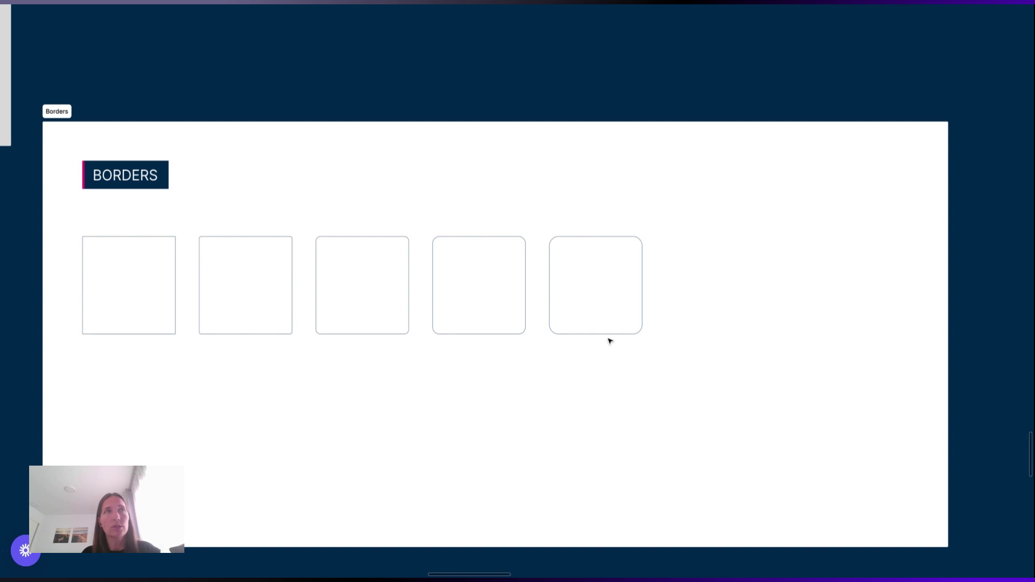
scroll(610, 341, "left", 5)
scroll(333, 316, "up", 3)
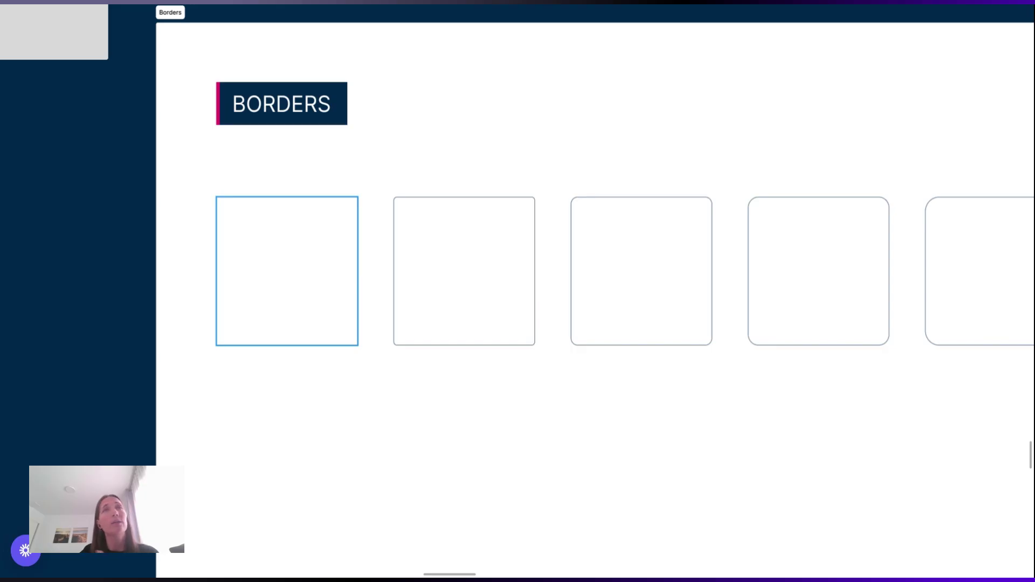
scroll(287, 270, "right", 5)
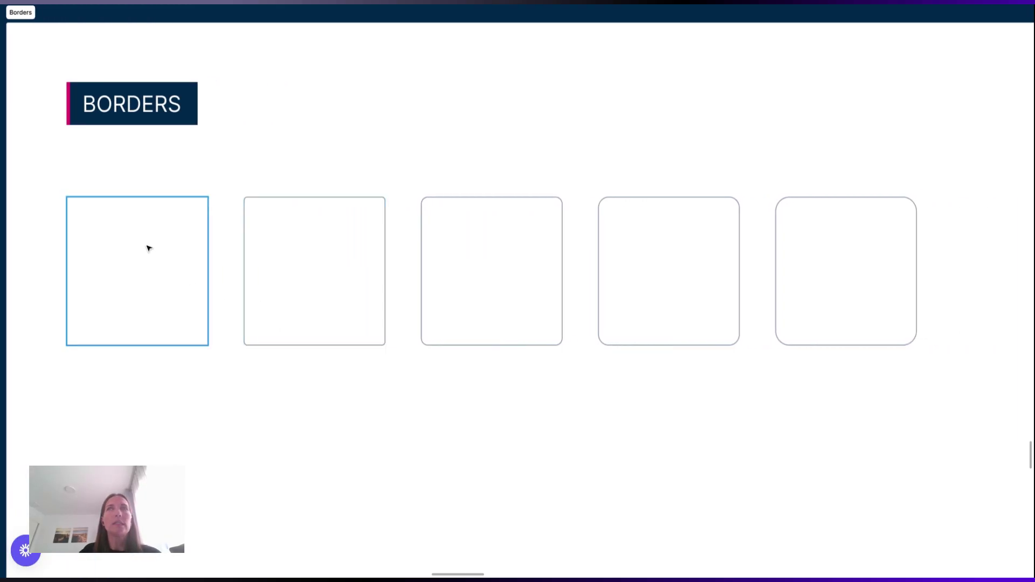
left_click(149, 248)
left_click(324, 266)
left_click(527, 264)
left_click(668, 270)
left_click(841, 275)
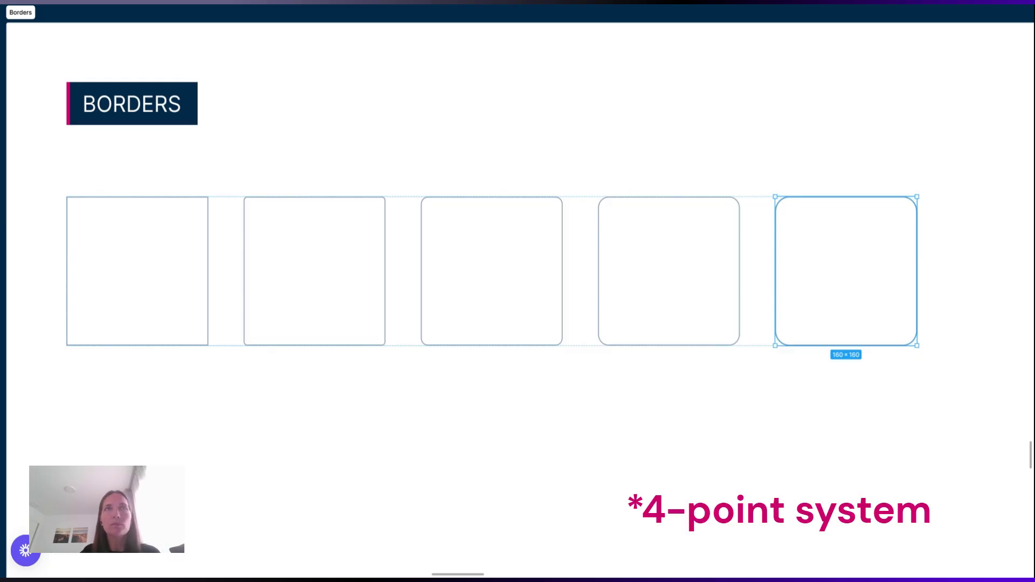
Show the interface to inspect the most rounded square's corner radius and stroke, and clear the selection
key("ctrl+backslash")
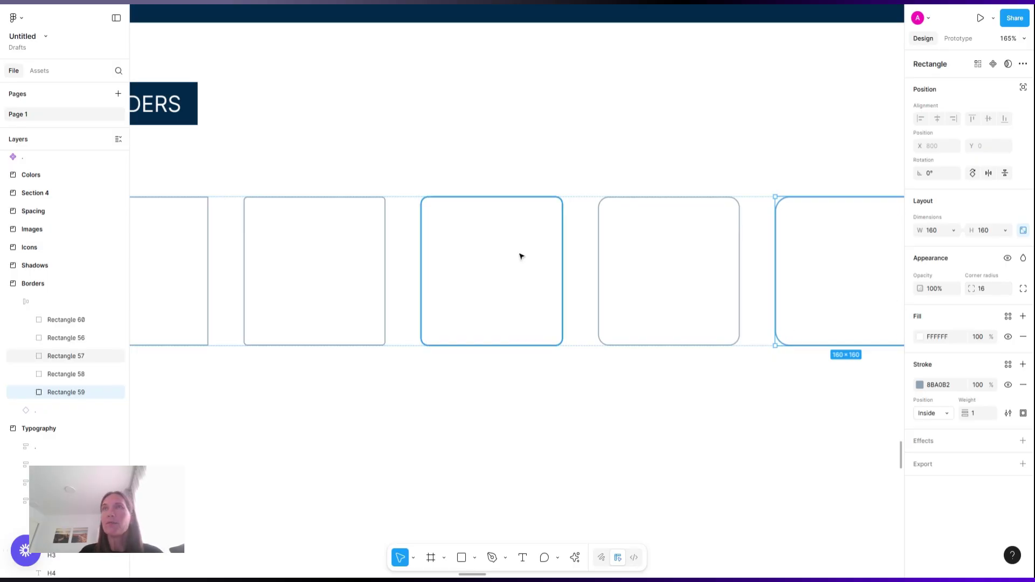
scroll(520, 256, "left", 3)
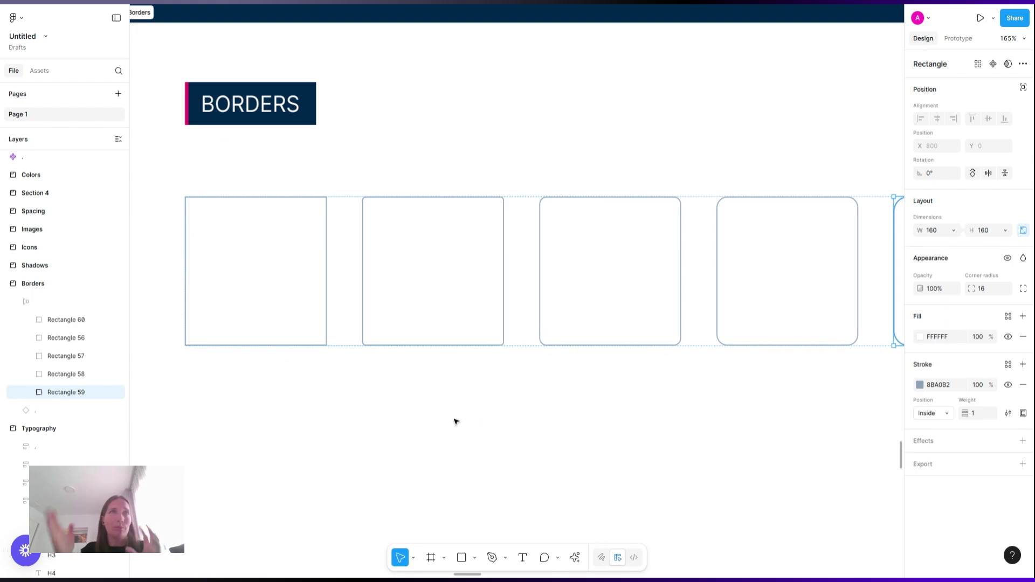
left_click(400, 439)
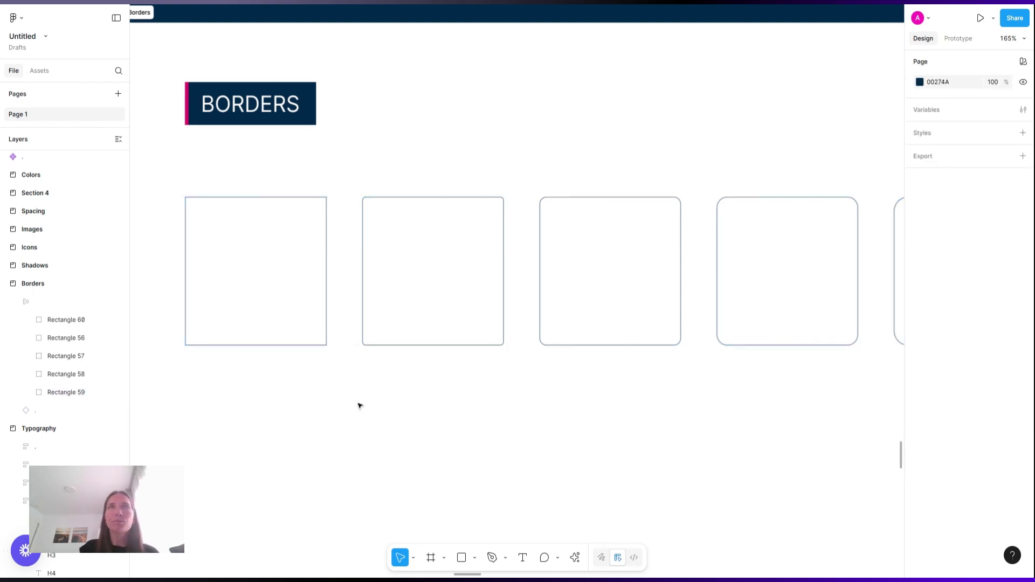
Review the whole Borders section and examine the TRADEBOOTH logo's shapes and corners up close in Section 5
scroll(359, 407, "right", 6)
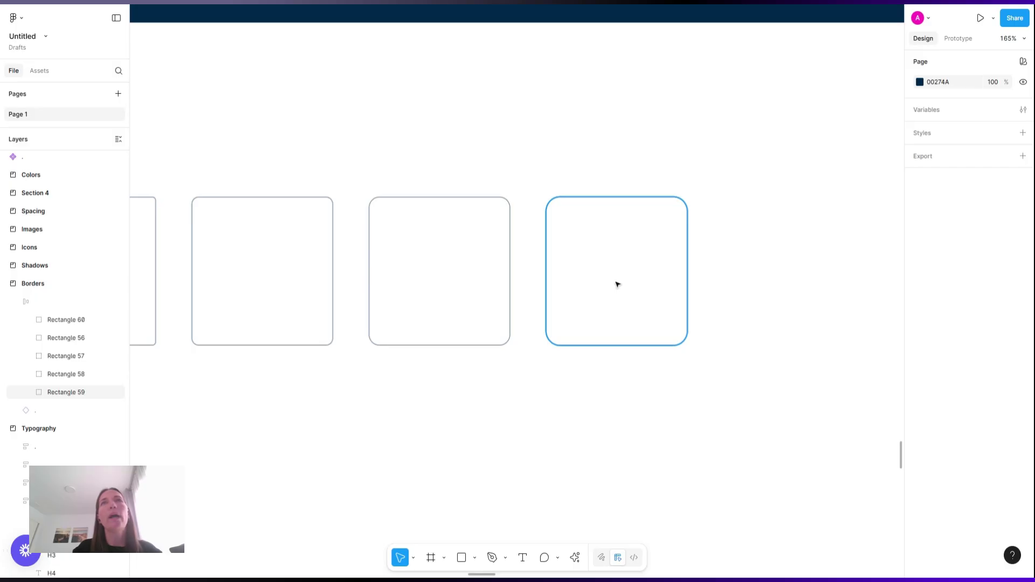
scroll(618, 285, "down", 4)
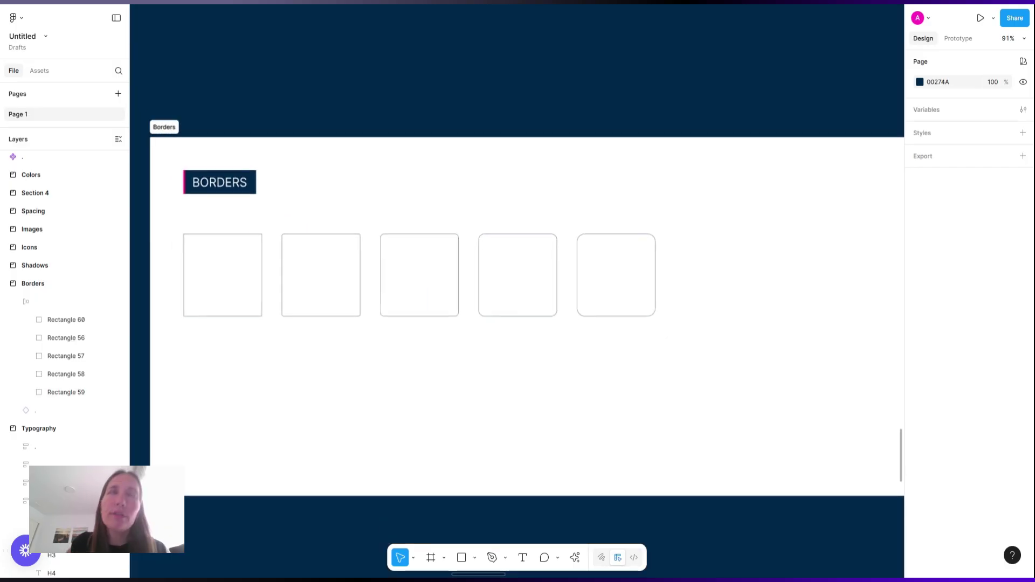
scroll(604, 323, "down", 2)
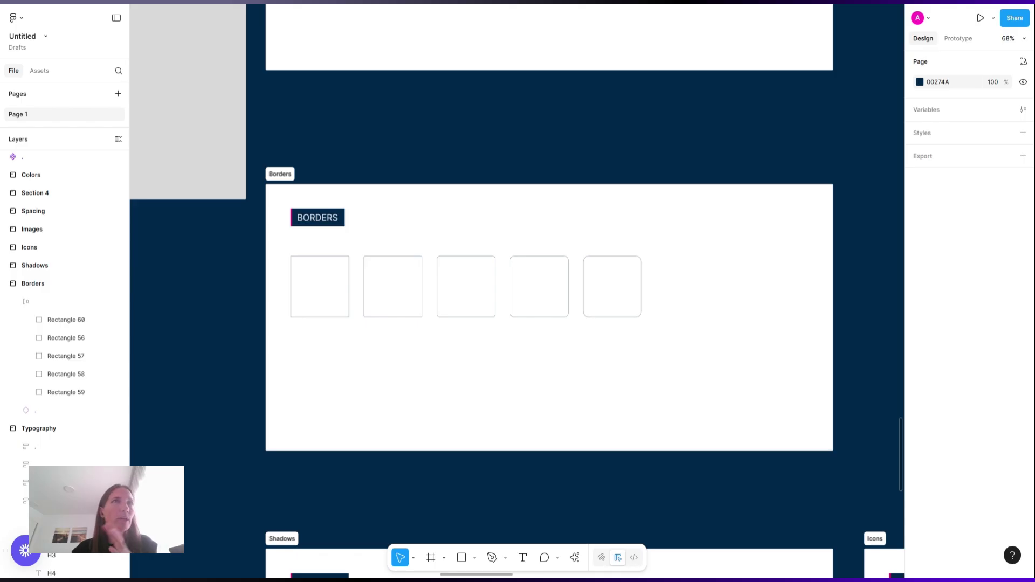
scroll(515, 283, "down", 3)
scroll(347, 240, "left", 5)
scroll(348, 240, "up", 2)
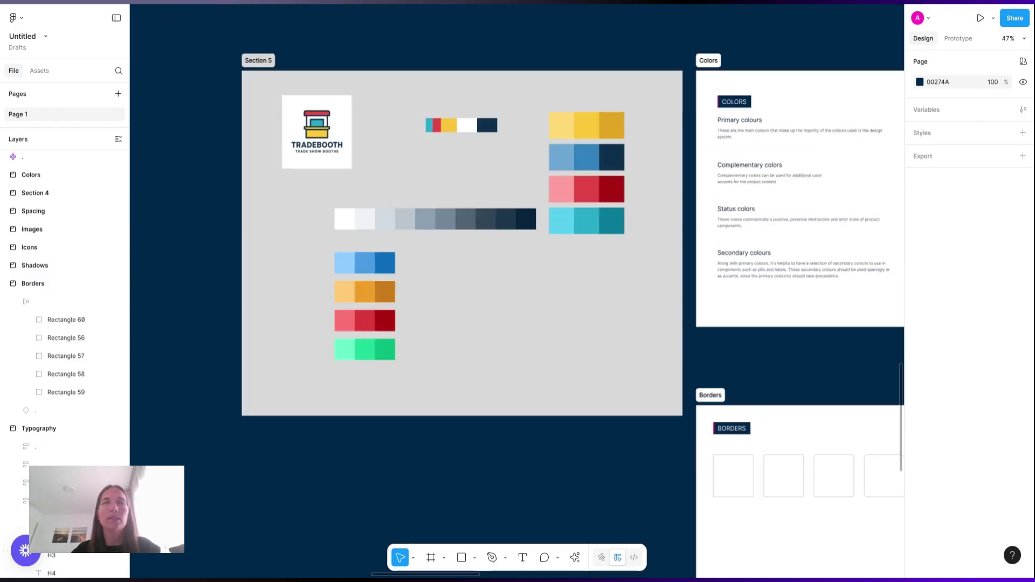
scroll(307, 192, "up", 10)
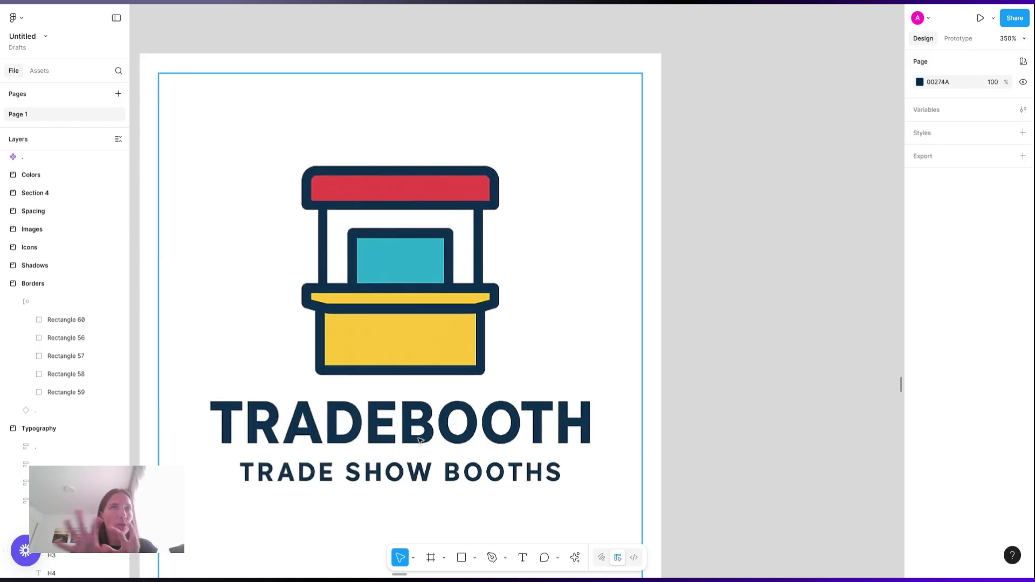
scroll(420, 441, "down", 10)
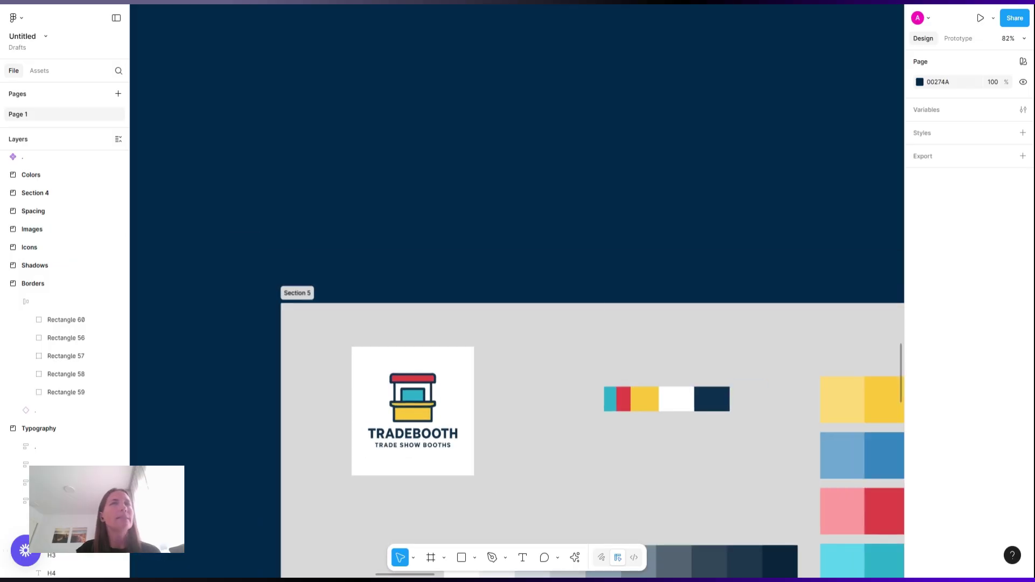
Return to the Borders section and examine the corner rounding of its sample squares up close
scroll(420, 440, "down", 5)
scroll(416, 270, "right", 10)
scroll(415, 270, "down", 3)
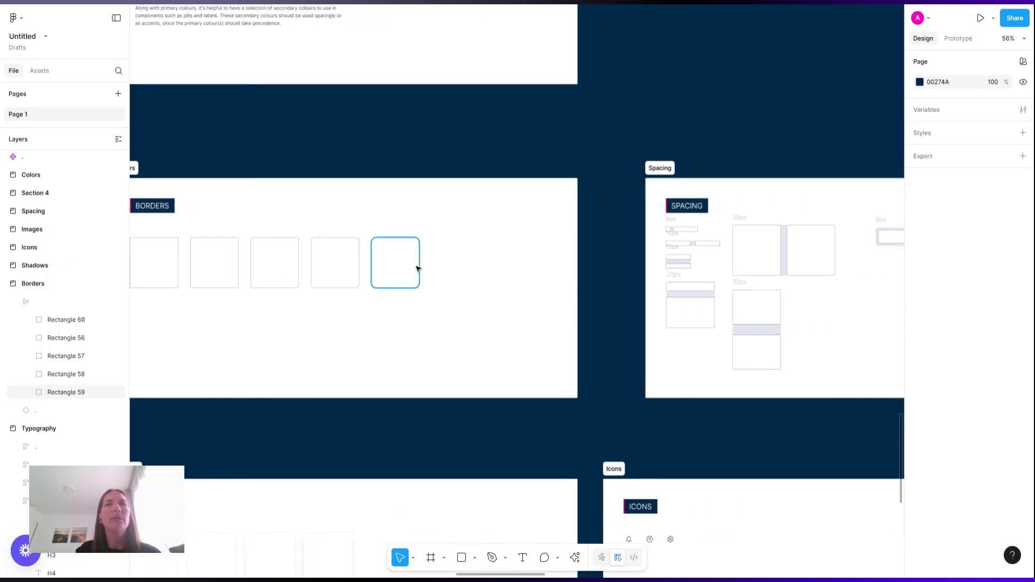
scroll(397, 261, "up", 5)
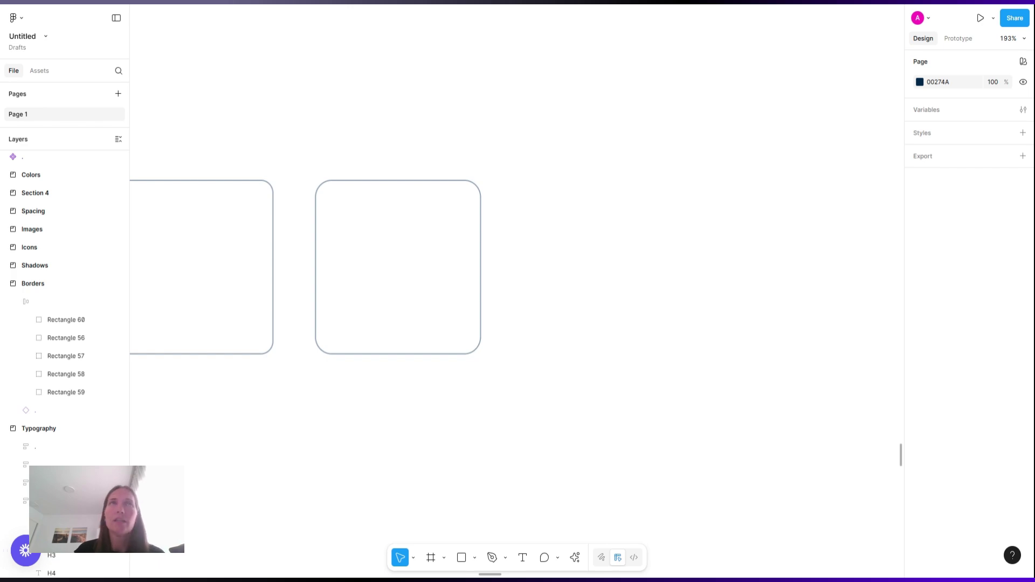
scroll(432, 238, "left", 5)
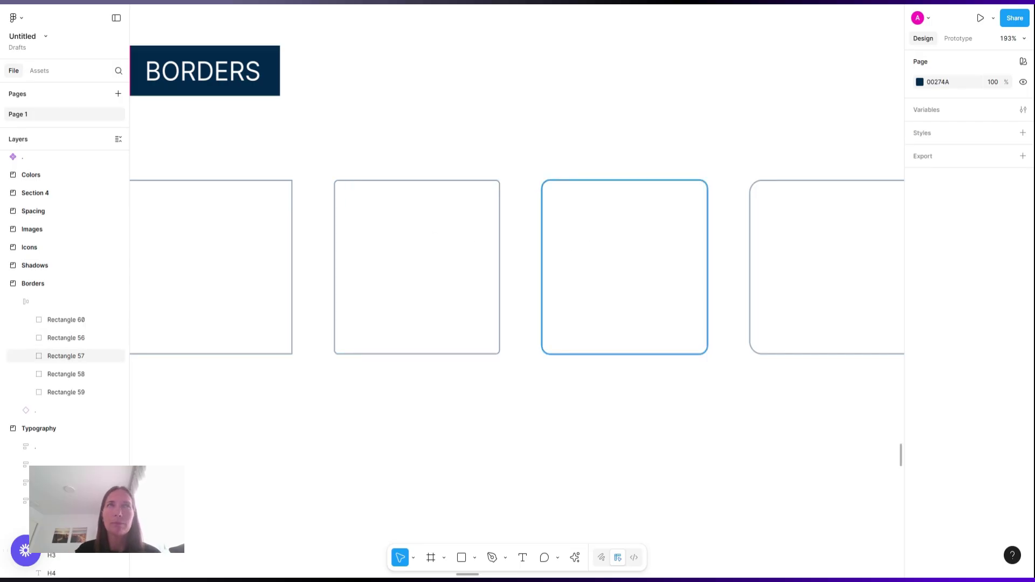
scroll(518, 291, "down", 5)
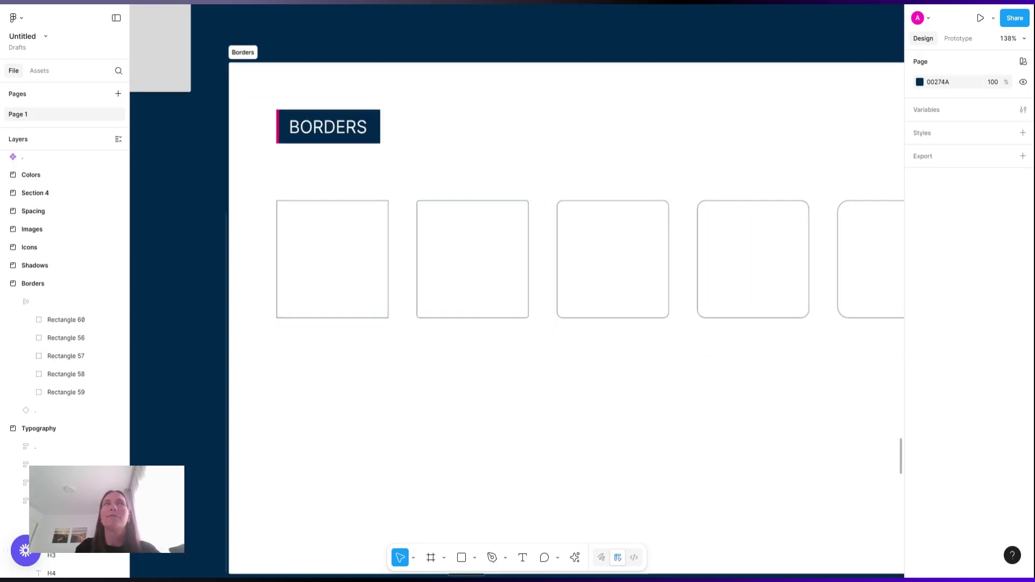
scroll(517, 291, "right", 2)
scroll(518, 291, "left", 1)
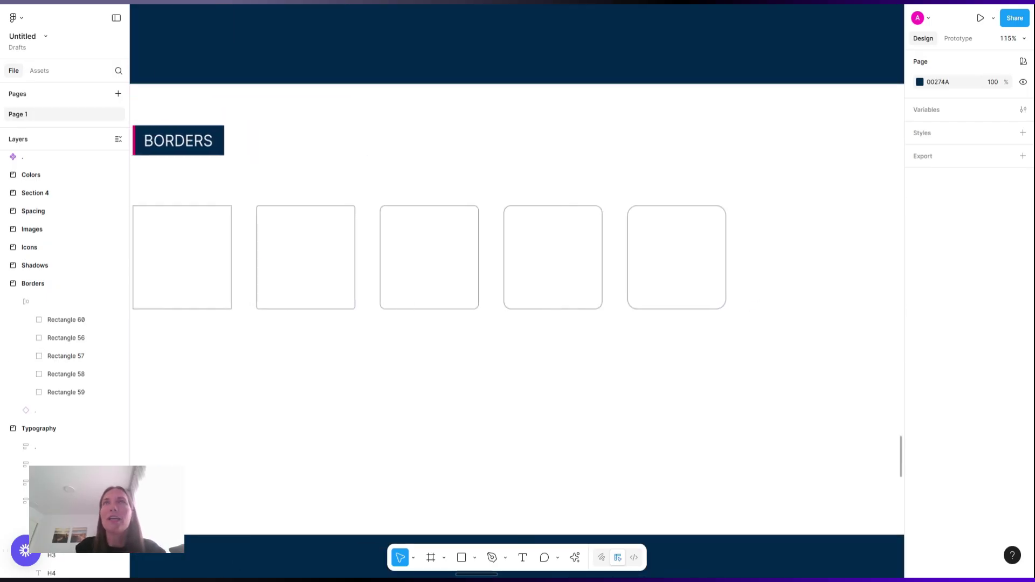
scroll(517, 291, "right", 1)
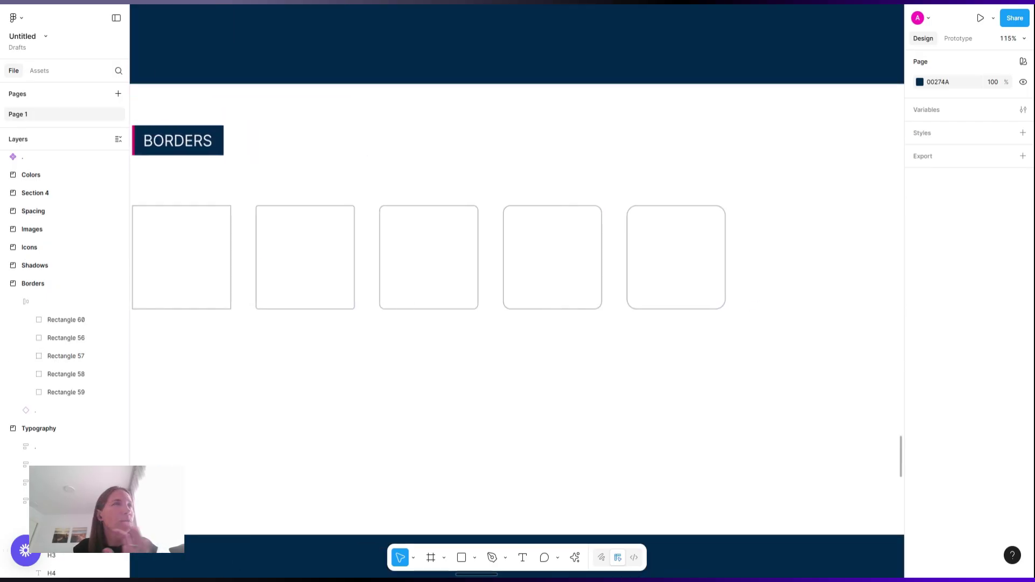
Hide the interface on the Spacing section and examine its gap and padding examples, closing in on the gap samples
scroll(518, 291, "right", 20)
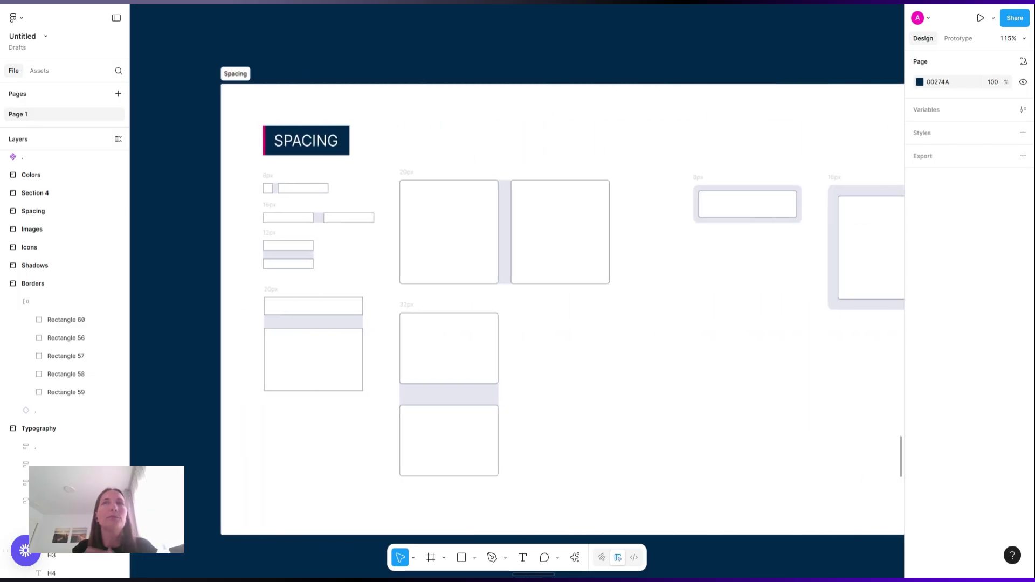
key("ctrl+backslash")
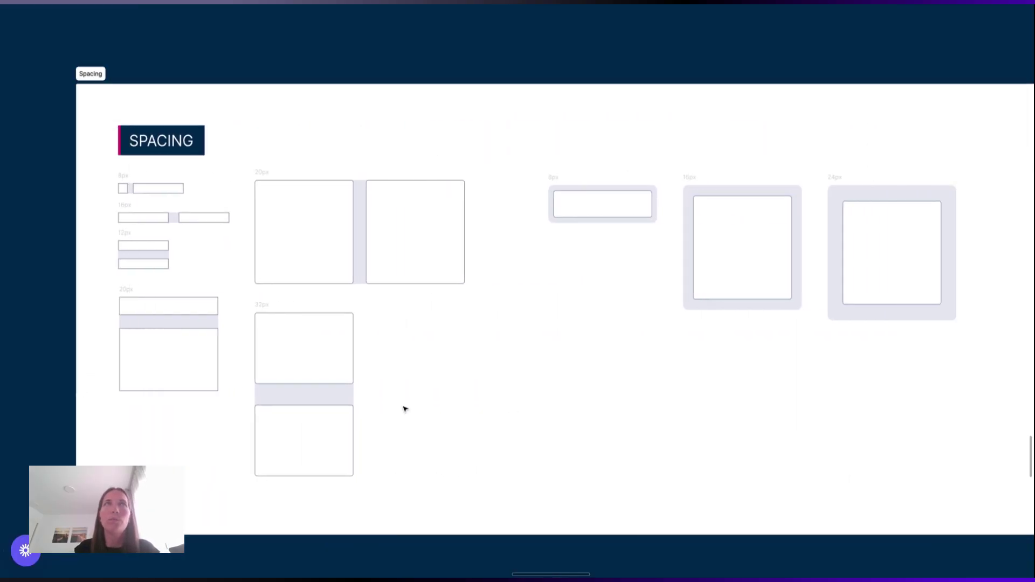
scroll(432, 374, "right", 5)
scroll(431, 375, "down", 2)
scroll(432, 375, "left", 1)
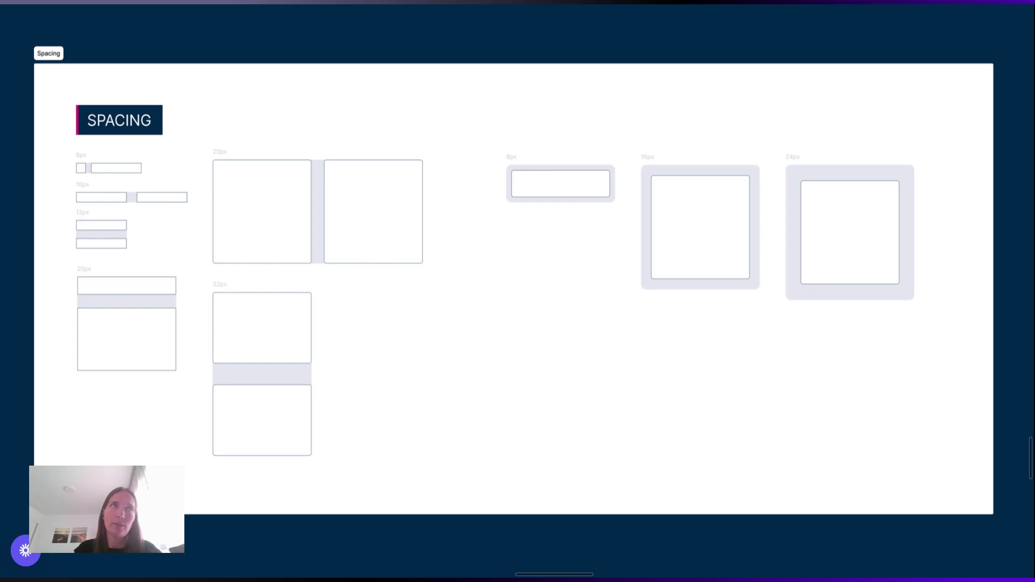
scroll(148, 203, "up", 5)
scroll(149, 205, "down", 2)
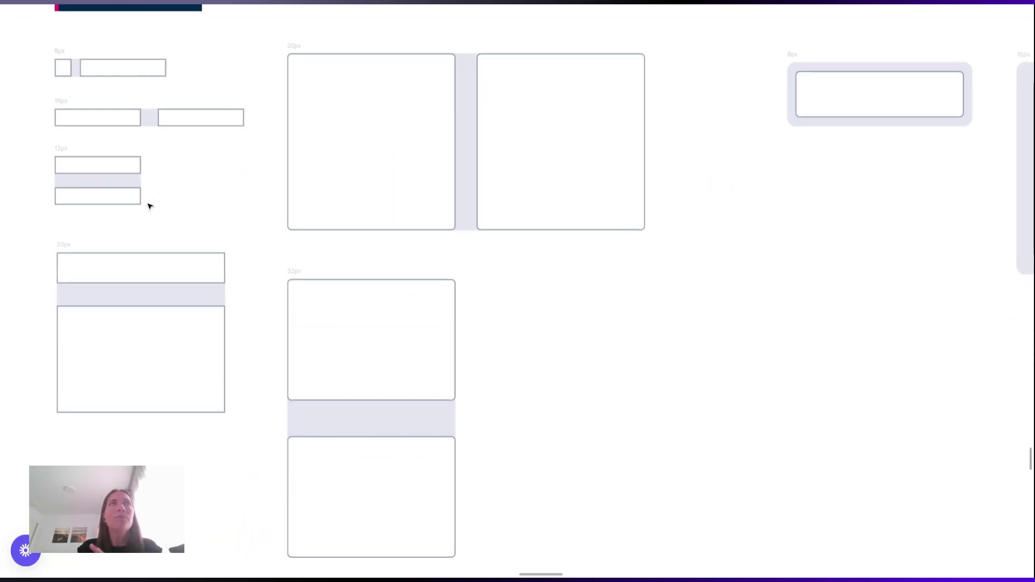
Examine the remaining gap samples and the 8, 16 and 24 px padding samples of the Spacing section
scroll(149, 206, "left", 1)
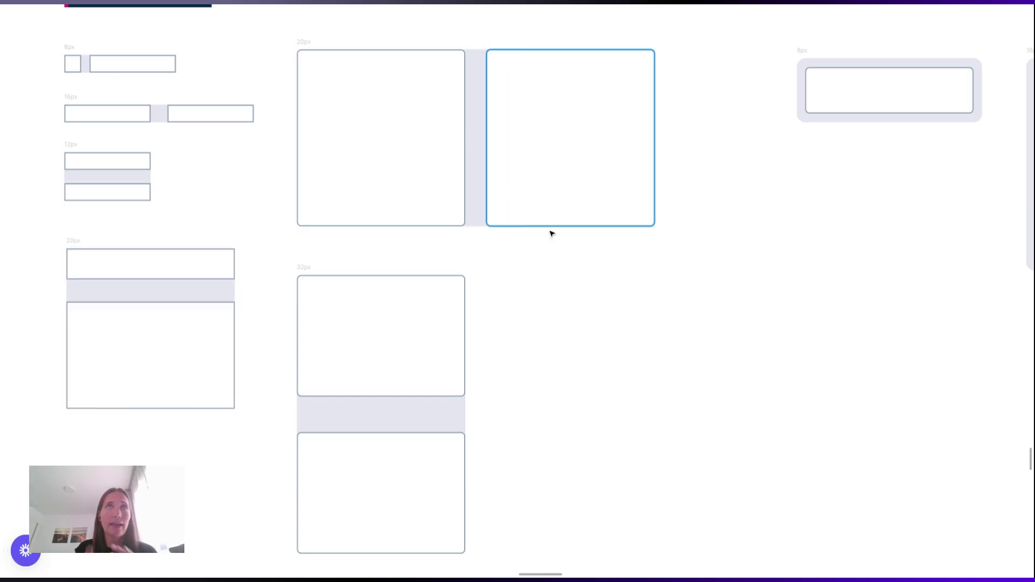
scroll(551, 233, "down", 3)
scroll(551, 233, "down", 1)
scroll(559, 320, "right", 5)
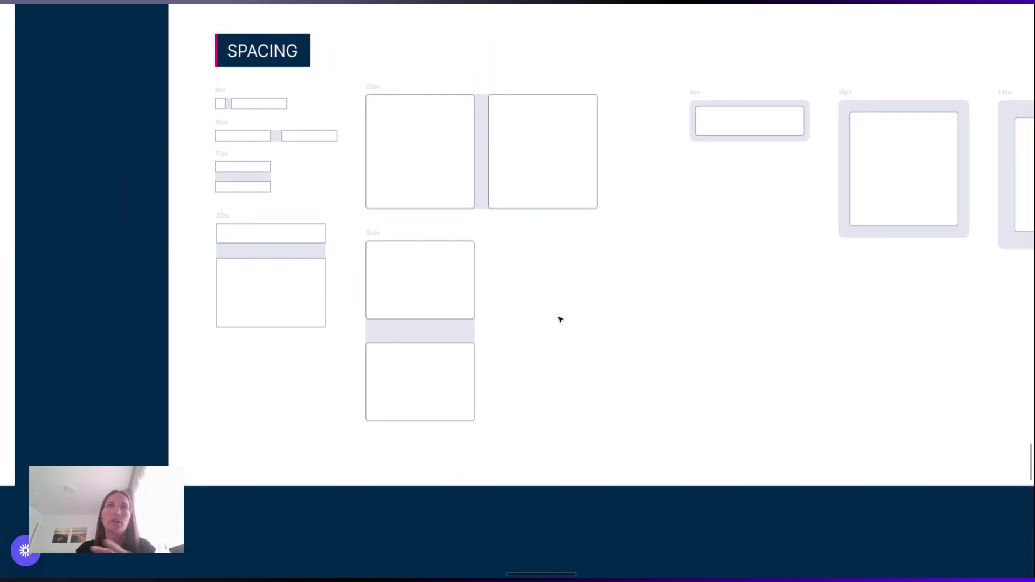
scroll(599, 279, "right", 6)
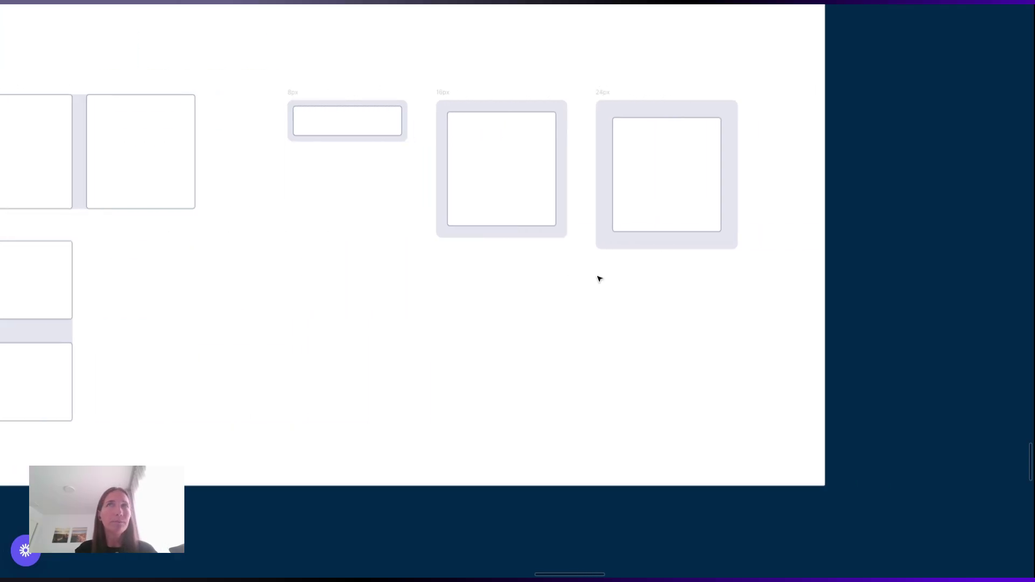
scroll(400, 189, "up", 2)
scroll(397, 199, "up", 2)
scroll(515, 85, "right", 1)
left_click(516, 86)
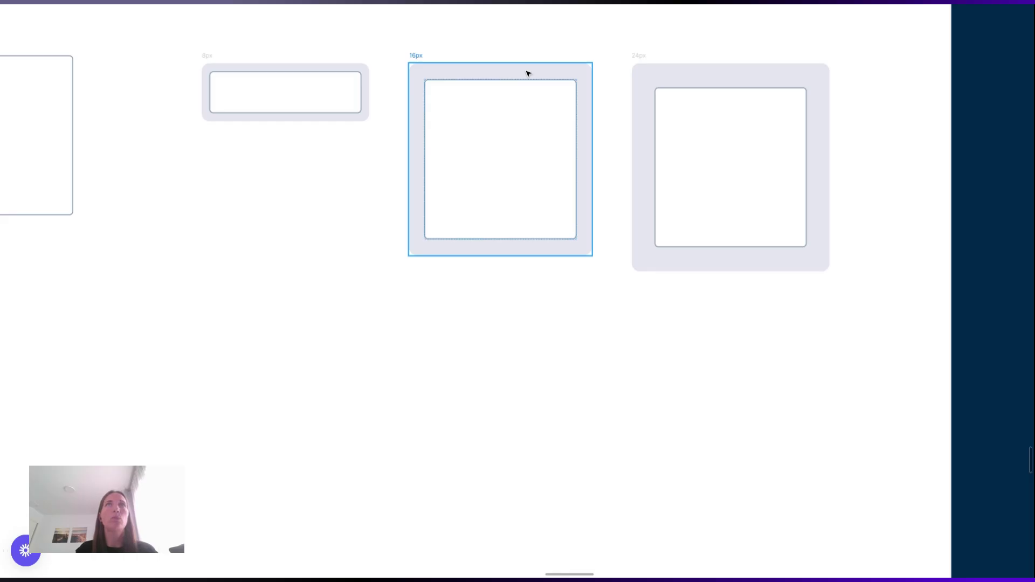
left_click(504, 146)
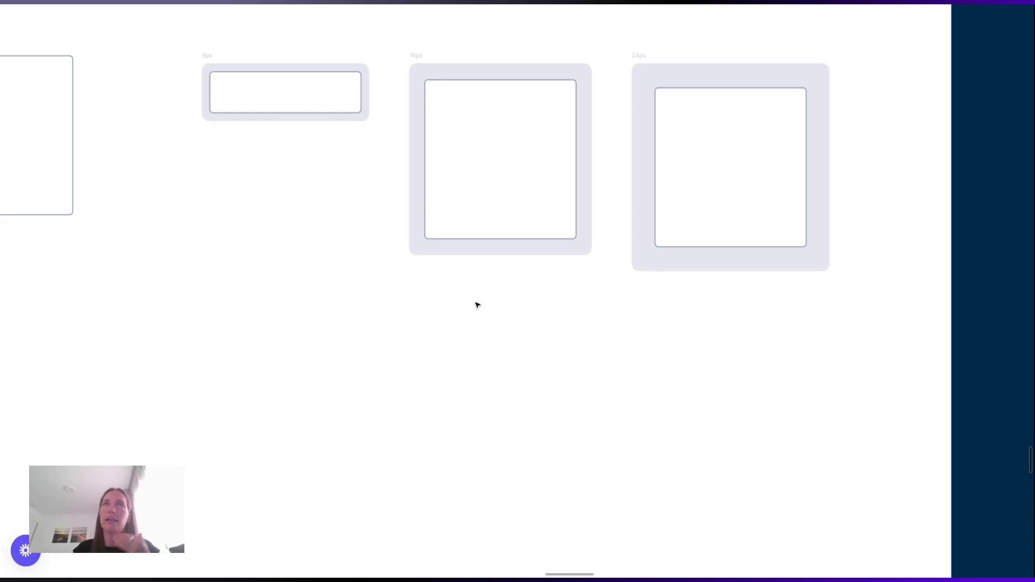
key("shift+1")
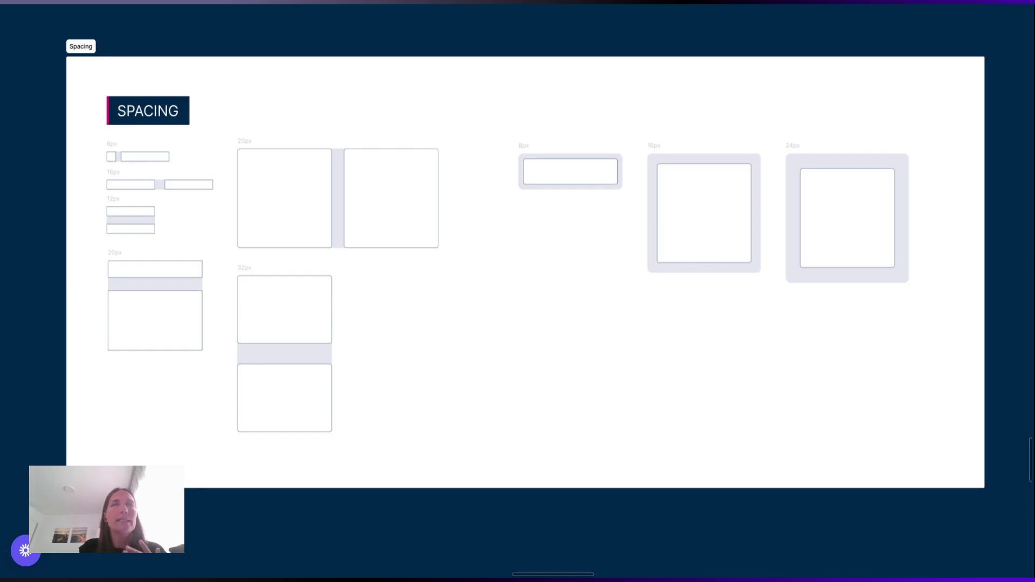
Examine the four sample squares of the Shadows section up close
scroll(474, 302, "down", 5)
scroll(386, 361, "left", 5)
scroll(386, 361, "down", 3)
scroll(386, 361, "right", 3)
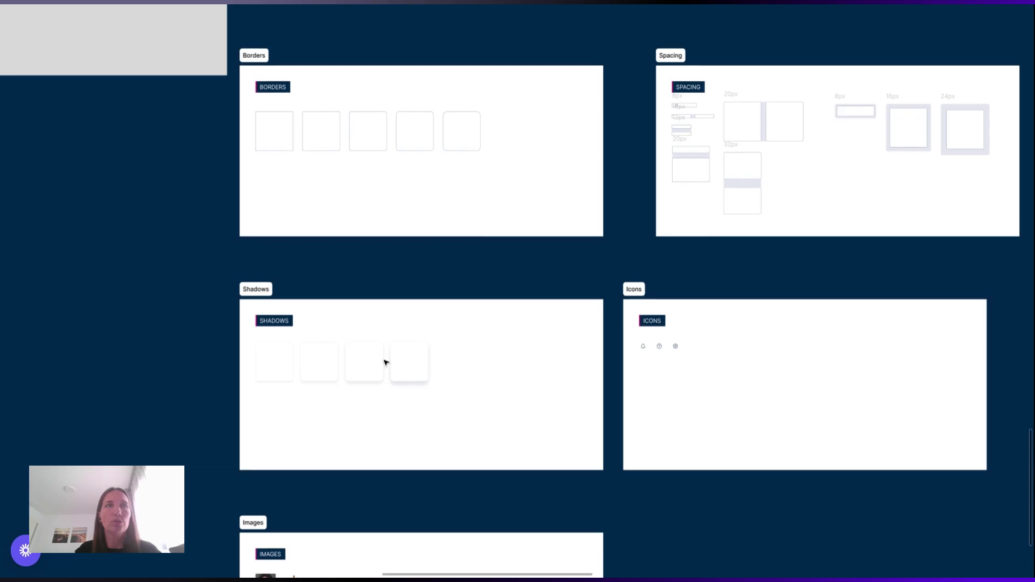
scroll(257, 419, "up", 5)
scroll(258, 418, "right", 4)
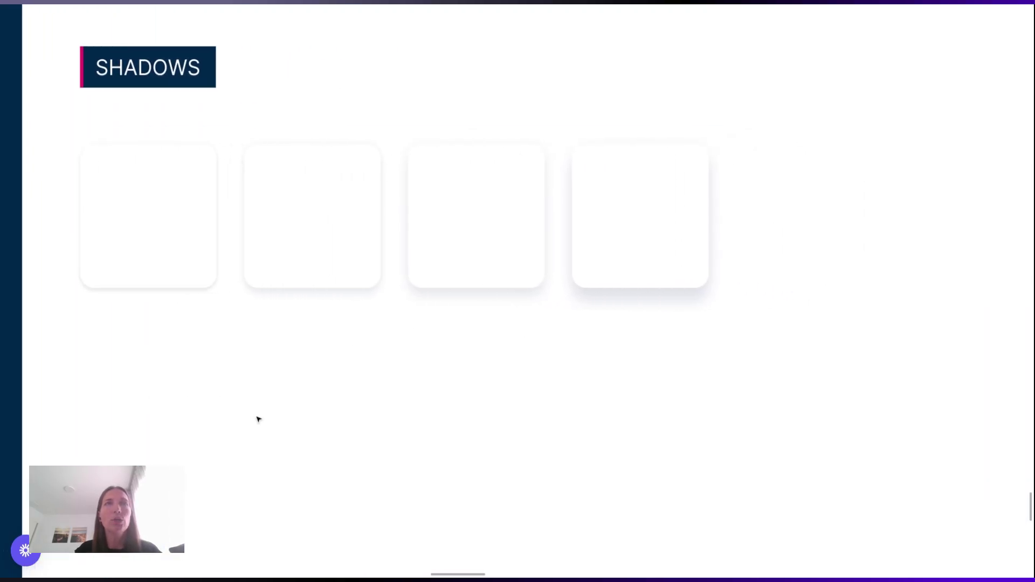
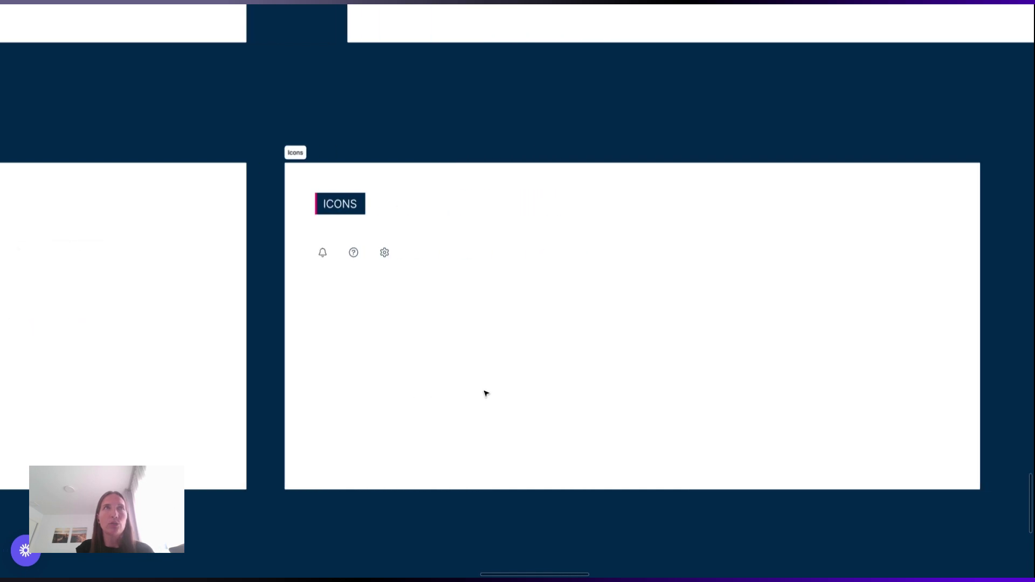
Examine the bell, question mark and gear symbols of the Icons section up close
scroll(261, 363, "up", 5)
scroll(262, 364, "up", 3)
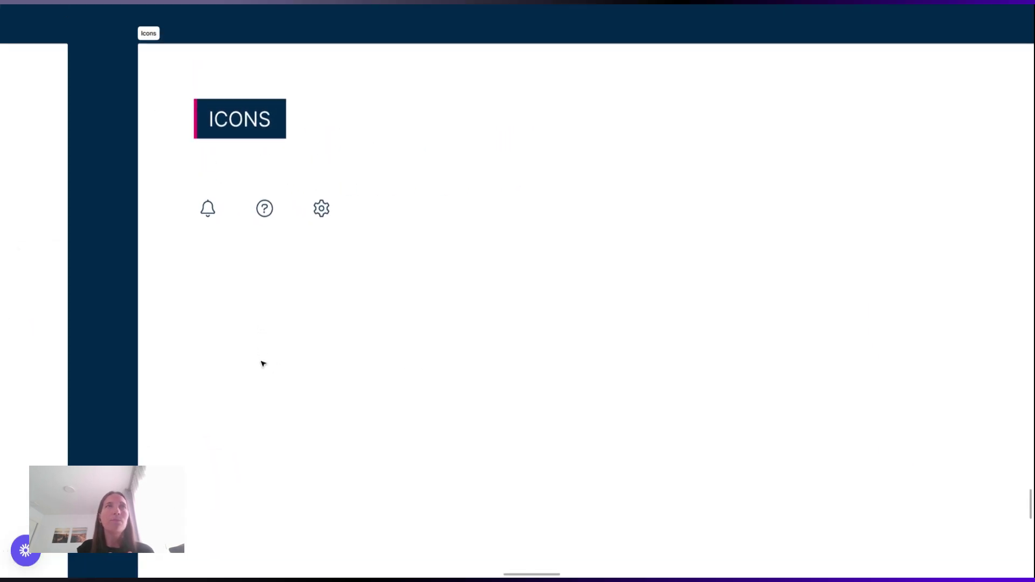
scroll(262, 364, "left", 3)
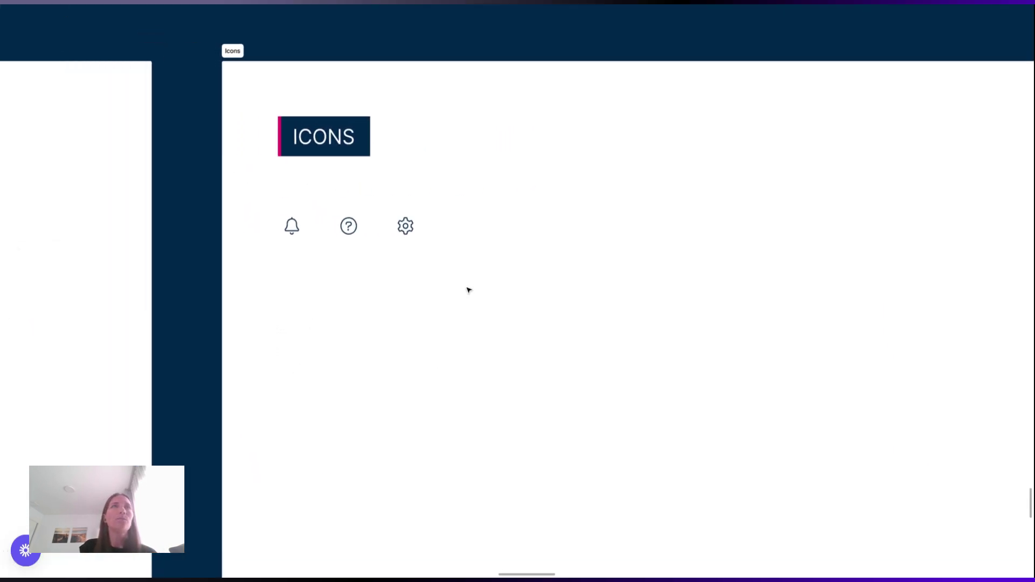
scroll(351, 289, "left", 2)
scroll(352, 292, "left", 1)
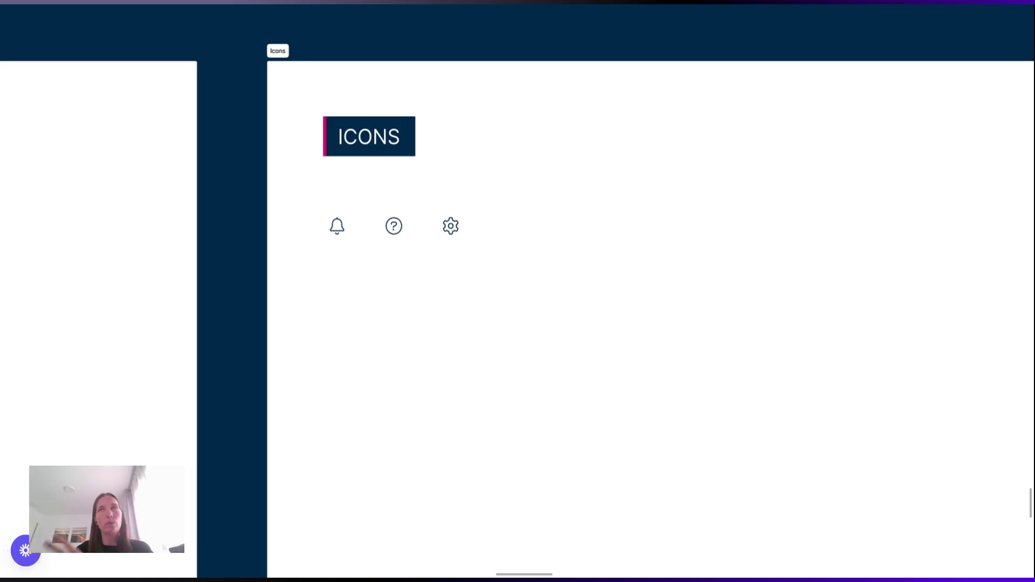
Show the interface and set the question mark icon's Font Awesome 6 Pro style to Regular
double_click(403, 226)
left_click(403, 226)
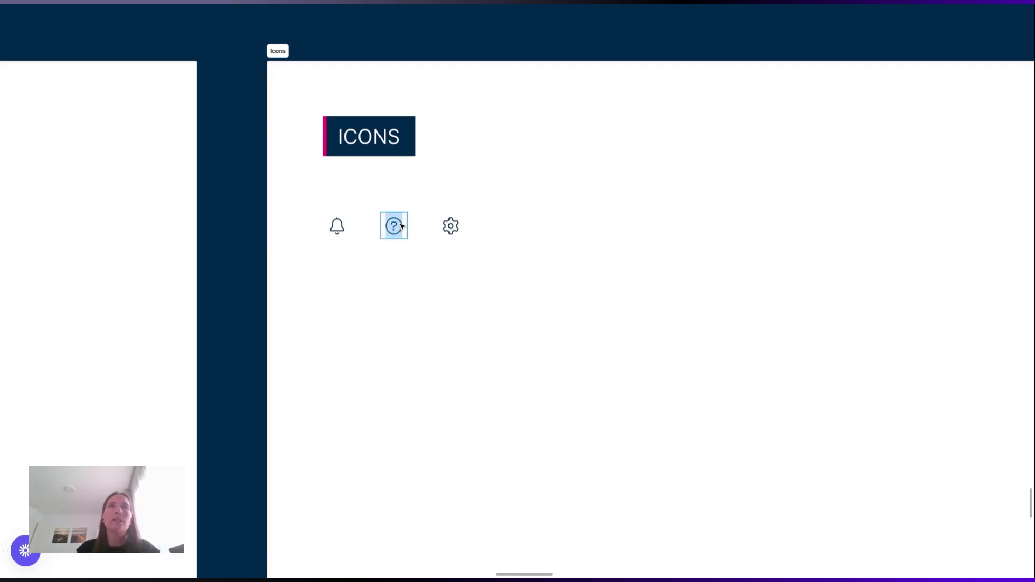
key("ctrl+backslash")
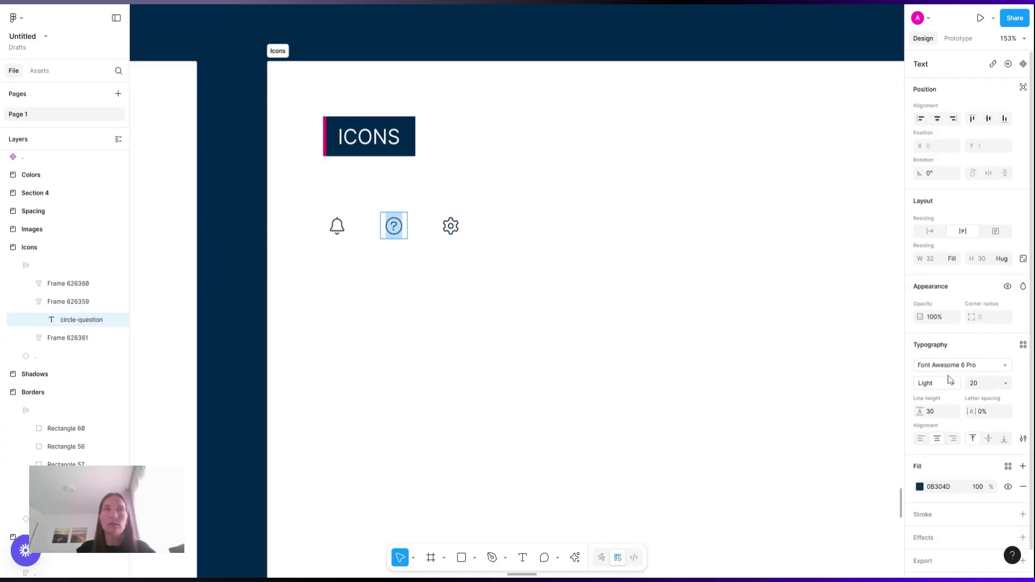
left_click(942, 388)
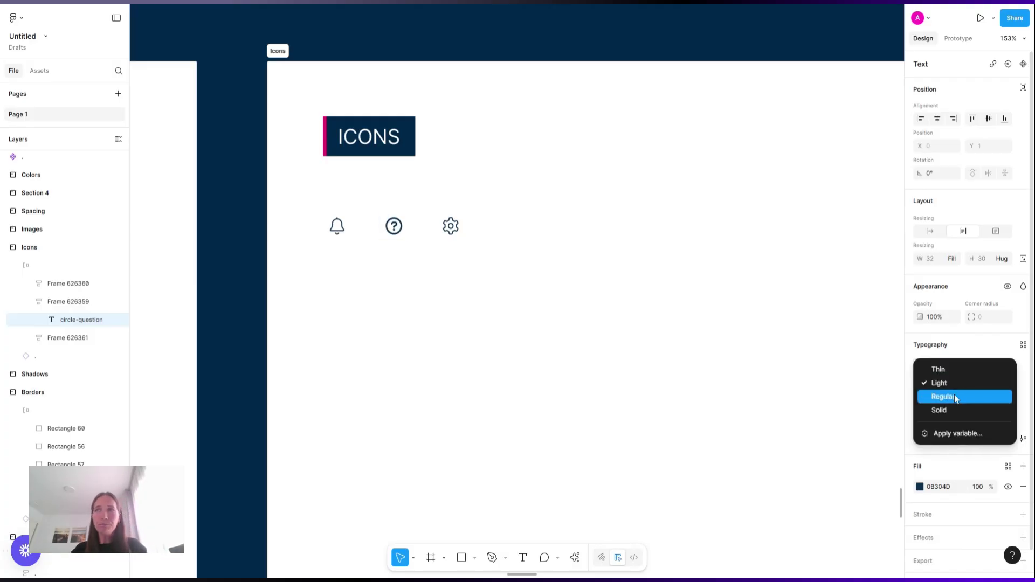
key("Escape")
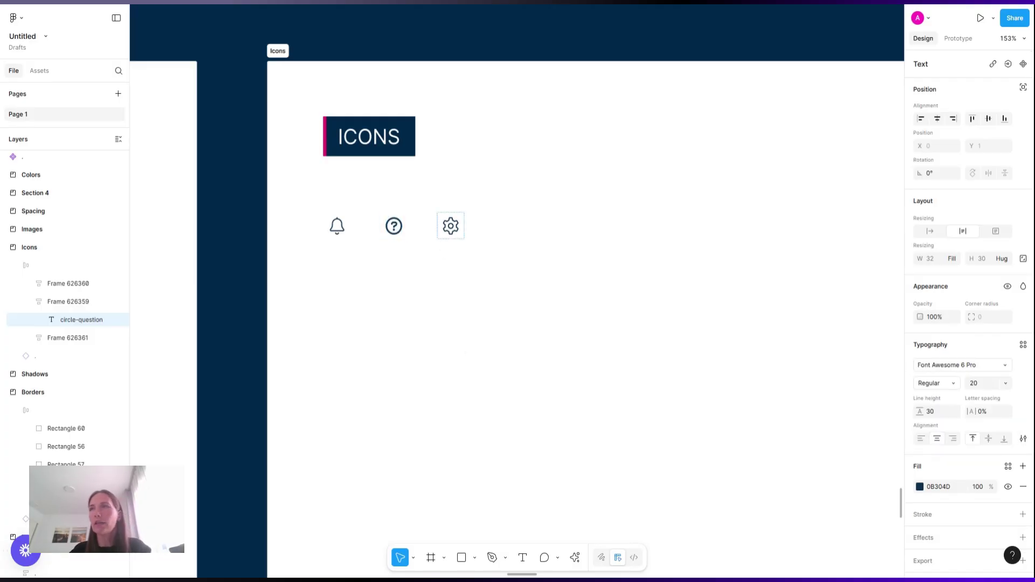
Set the gear icon's Font Awesome 6 Pro style to Solid and clear the selection
left_click(451, 226)
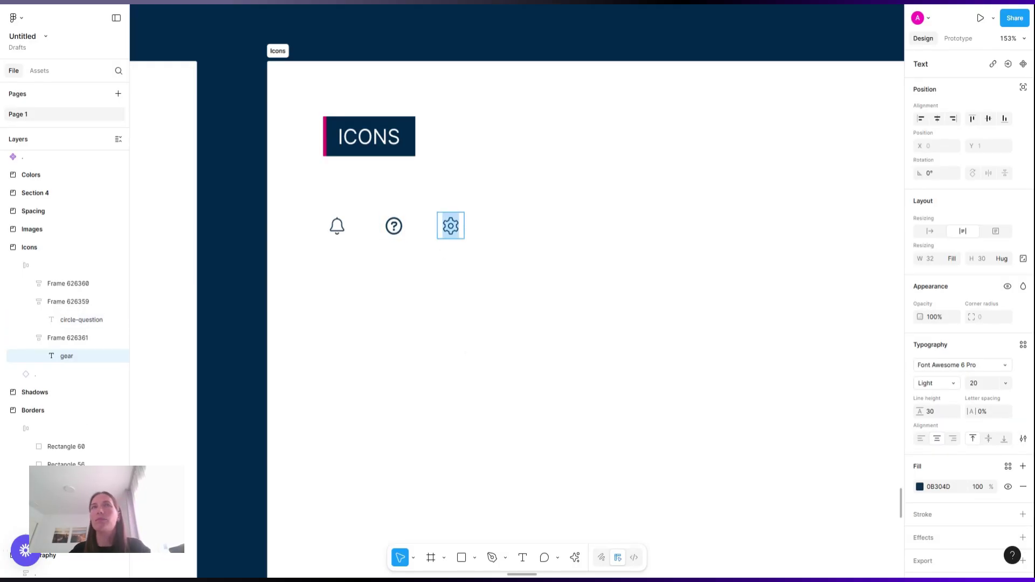
left_click(944, 388)
left_click(944, 410)
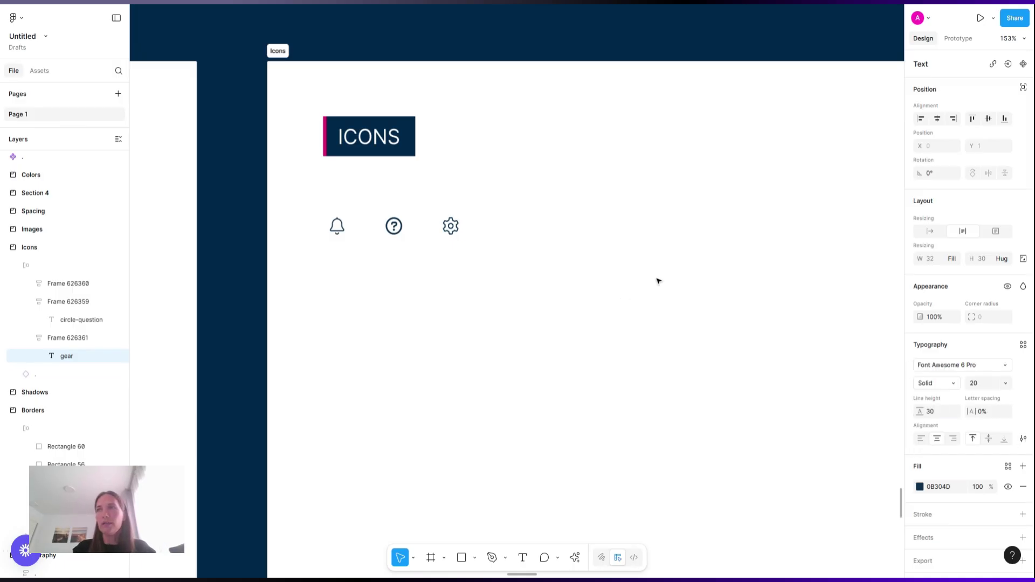
left_click(947, 385)
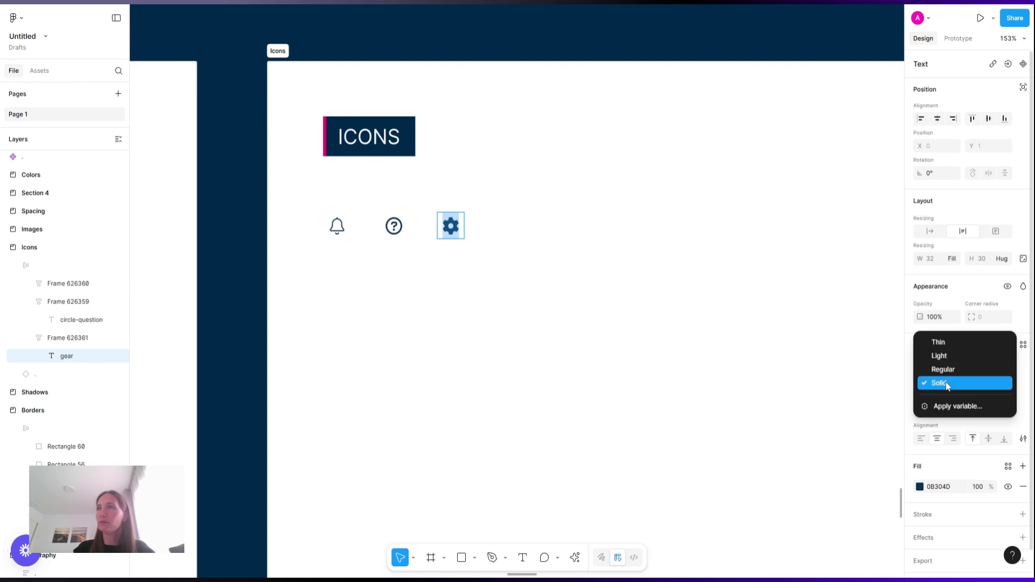
left_click(637, 259)
left_click(638, 261)
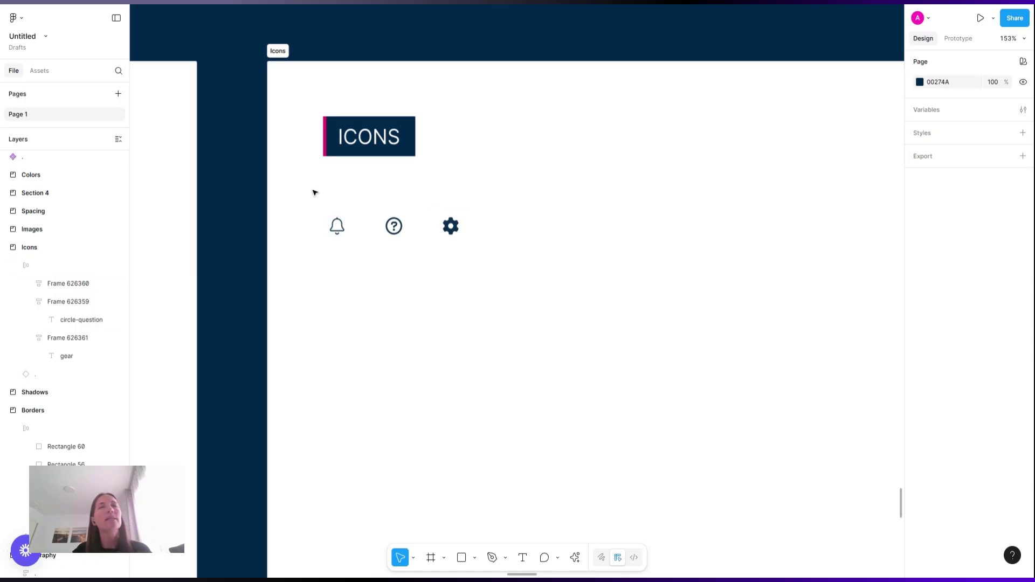
Undo the style changes on the gear and question mark icons and clear the selection
key("shift+Tab")
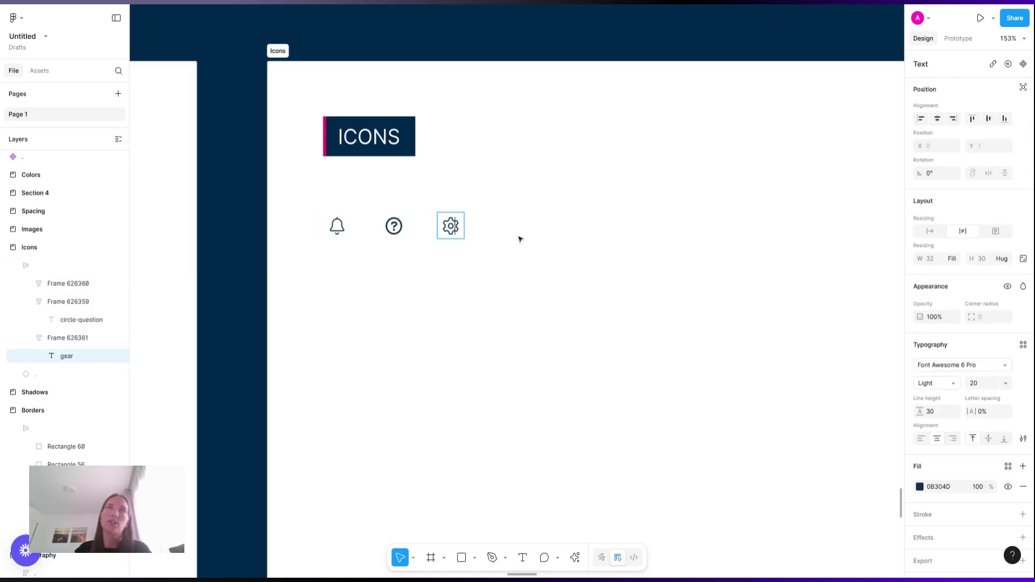
key("shift+Tab")
key("alt+super+comma")
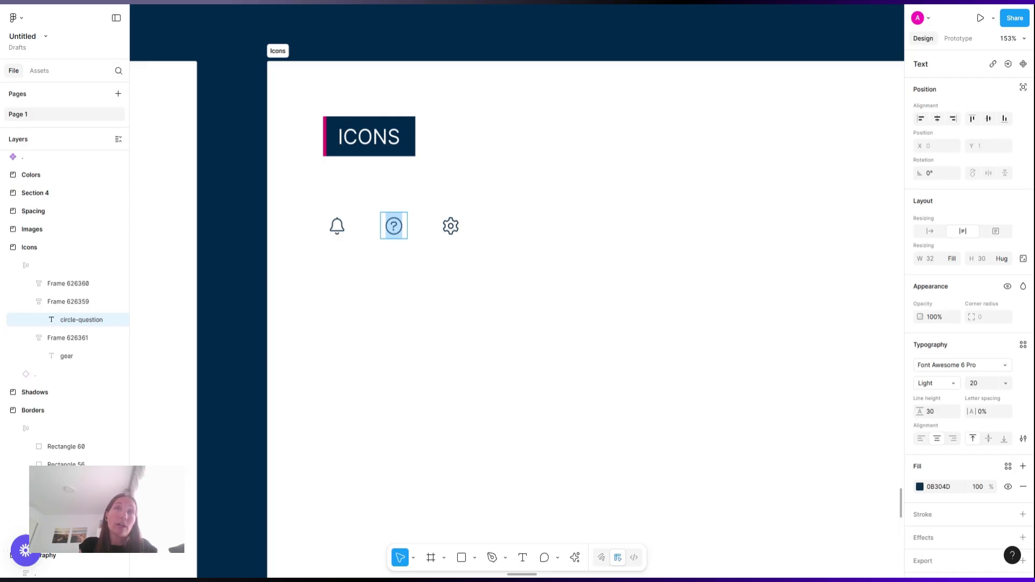
scroll(527, 270, "down", 3)
left_click(527, 271)
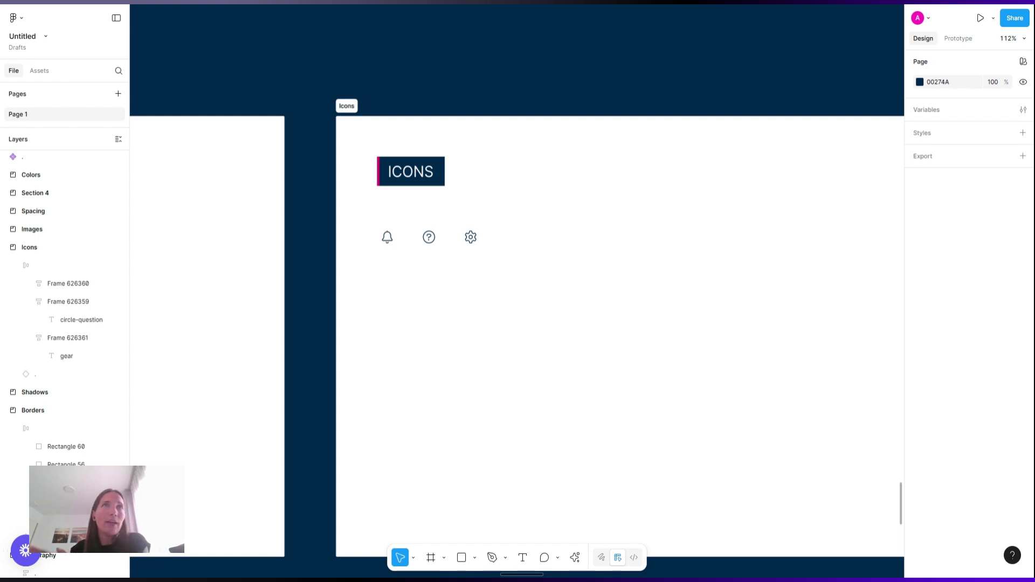
Examine the portrait photo and the cake illustration in the Images section up close
scroll(483, 310, "down", 10)
scroll(379, 396, "down", 3)
scroll(379, 397, "left", 5)
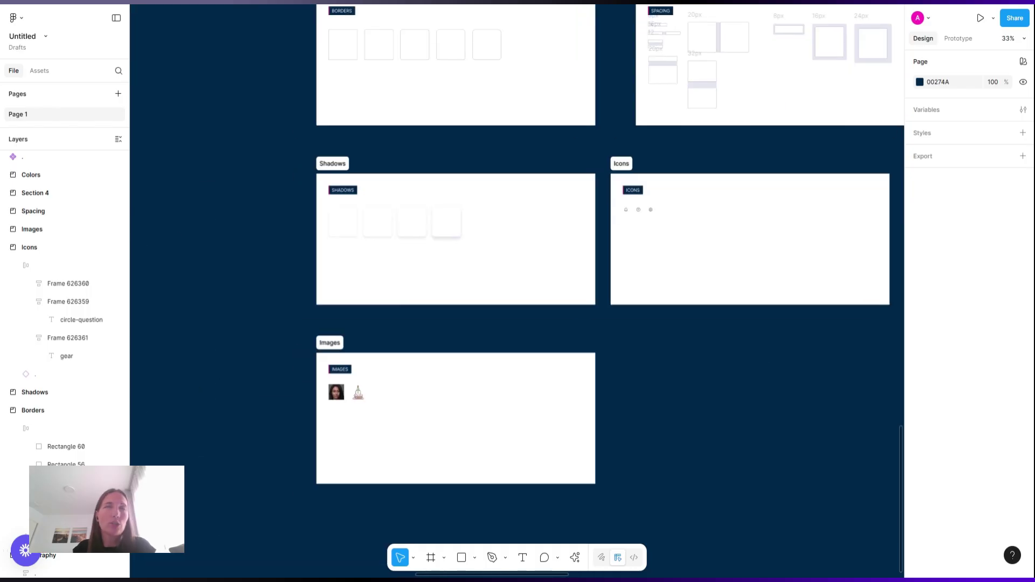
scroll(316, 455, "up", 5)
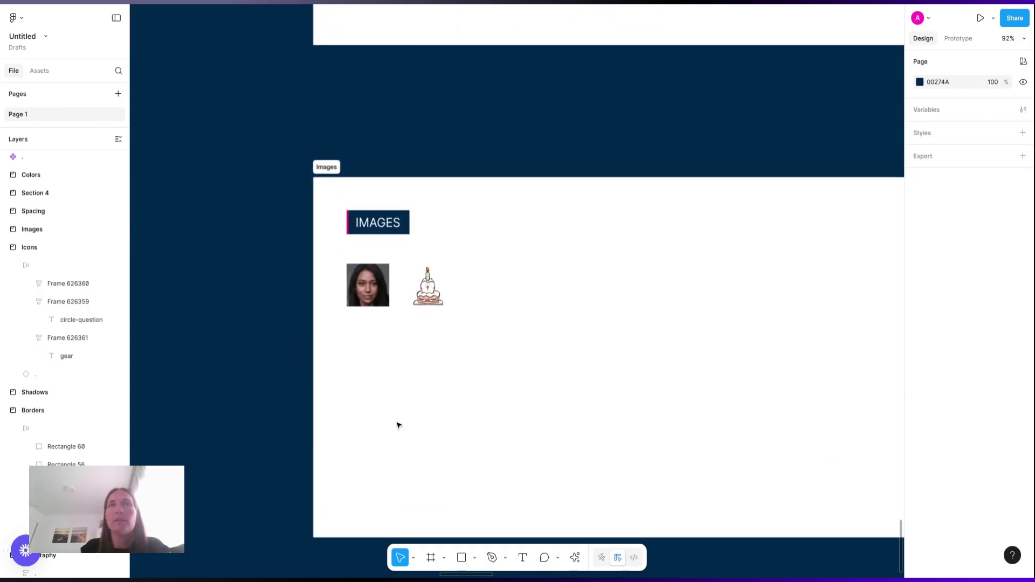
scroll(398, 426, "up", 3)
scroll(398, 425, "up", 4)
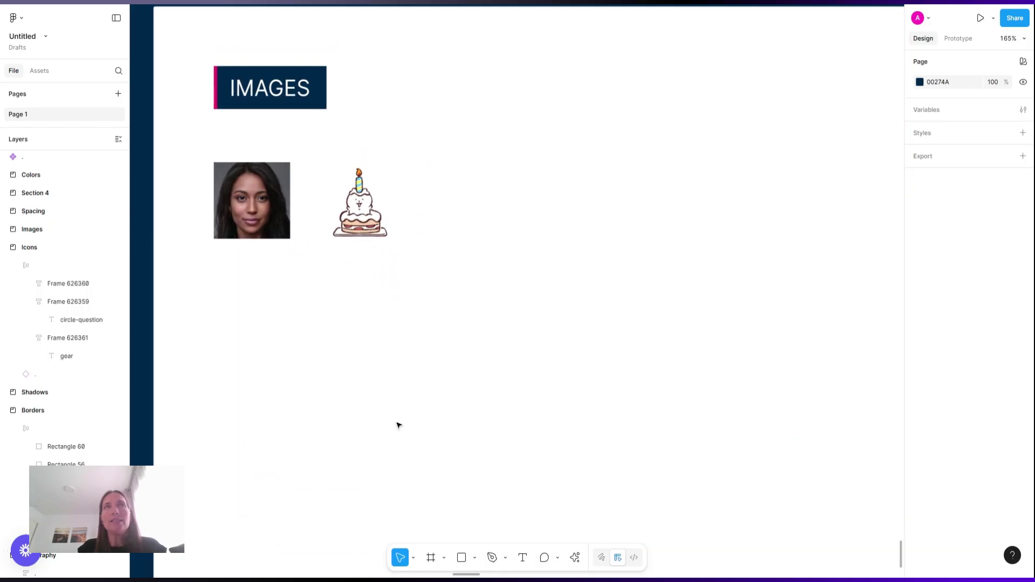
Hide the interface and delete the birthday cake GIF from the Images section
key("ctrl+backslash")
scroll(593, 291, "up", 3)
scroll(593, 291, "right", 2)
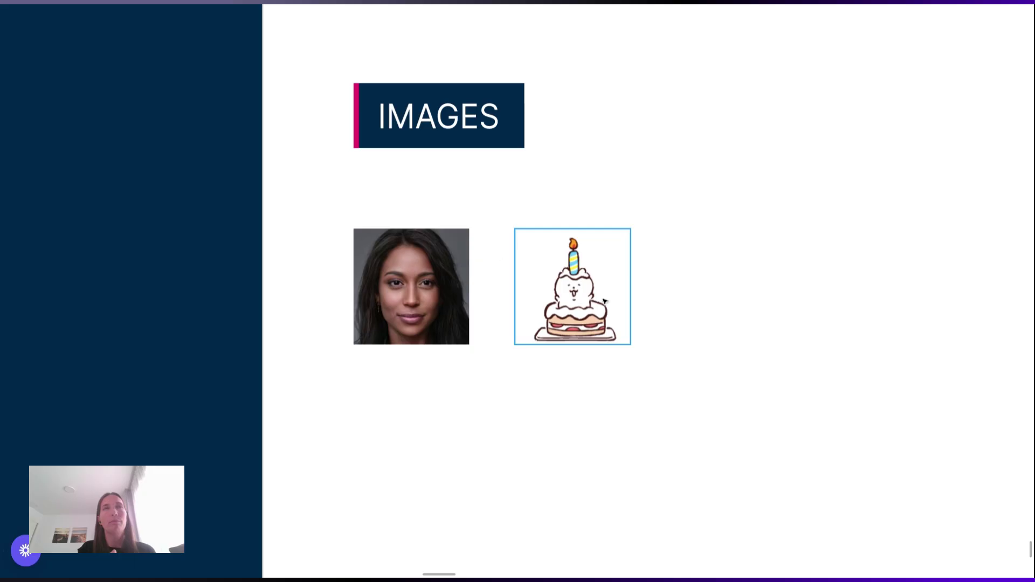
left_click(583, 293)
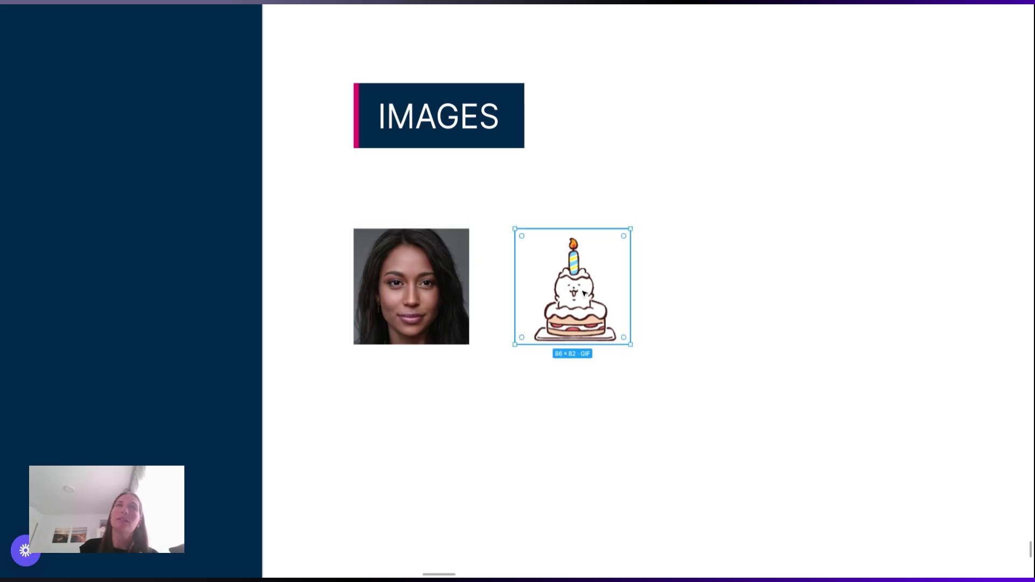
key("Delete")
Review the Colors, Borders, Spacing, Shadows, Icons and Images sections together as an overview
scroll(583, 292, "down", 5)
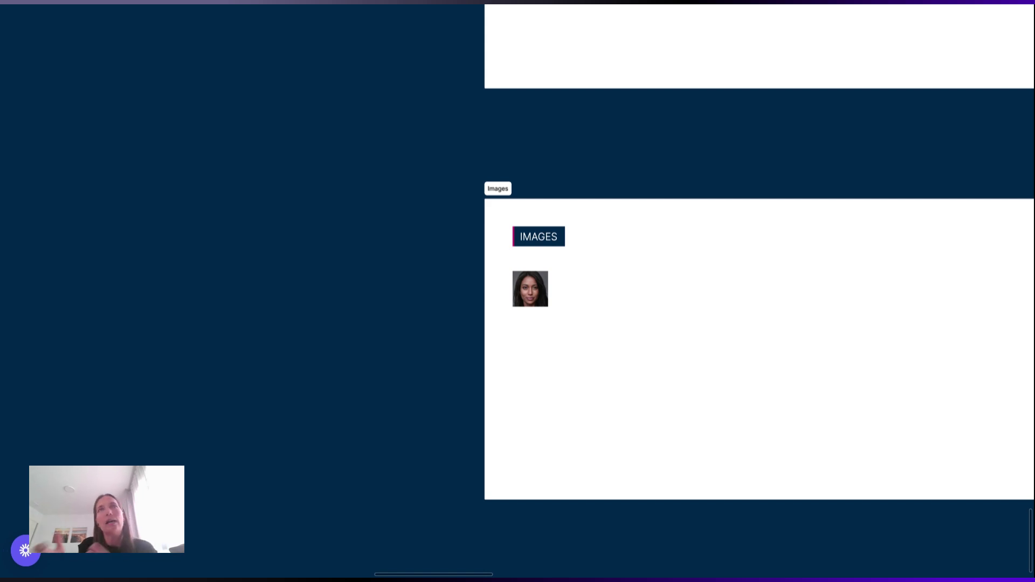
scroll(604, 291, "right", 5)
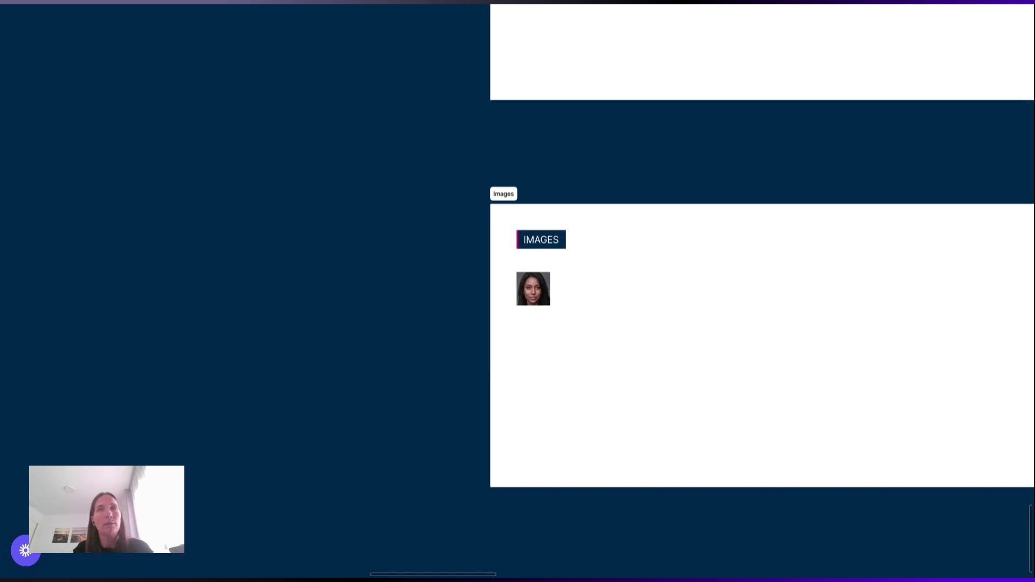
scroll(604, 291, "down", 3)
scroll(518, 291, "right", 4)
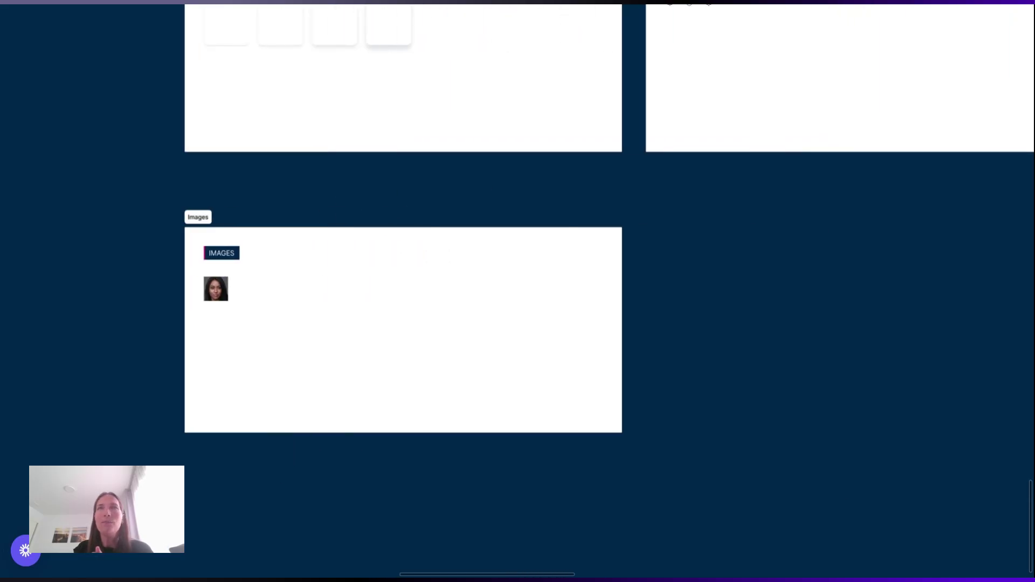
scroll(517, 291, "up", 6)
scroll(518, 291, "down", 3)
scroll(485, 270, "up", 5)
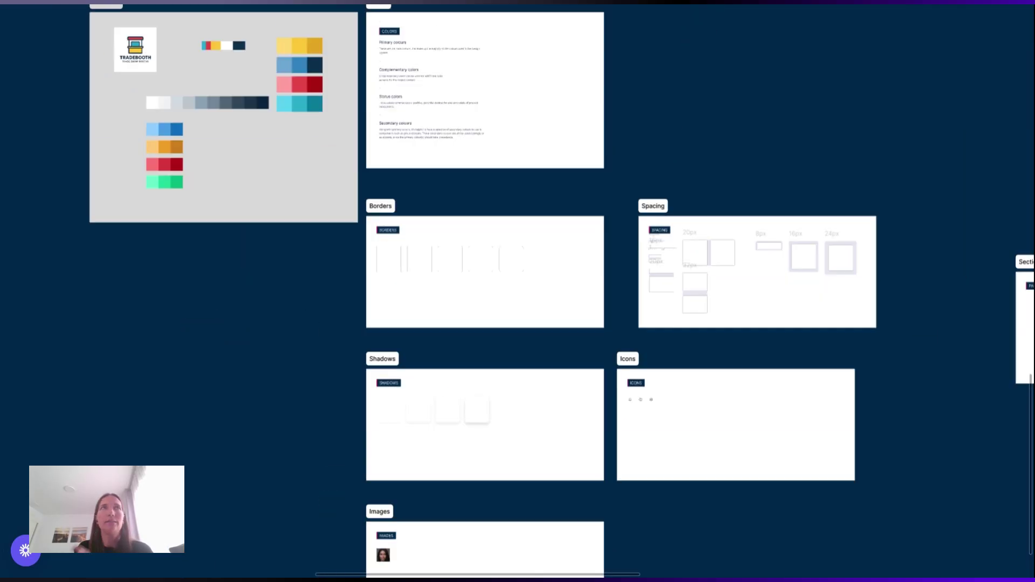
scroll(534, 137, "up", 4)
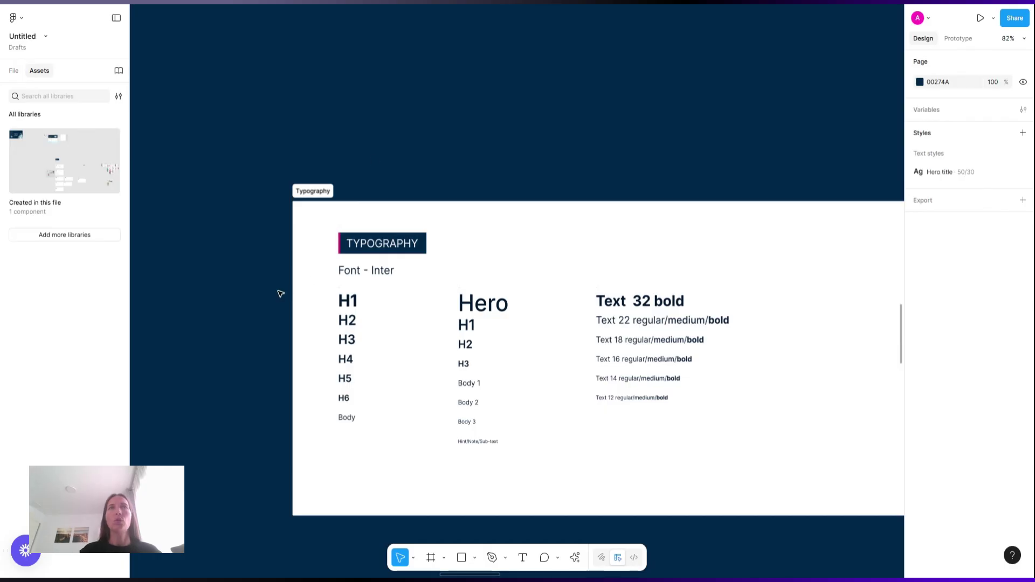
Move the H1–Body column beyond the text size list and put the Hero column below "Font - Inter", at about X 104, Y 200
left_click(368, 307)
left_click_drag(368, 307, 877, 295)
double_click(730, 298)
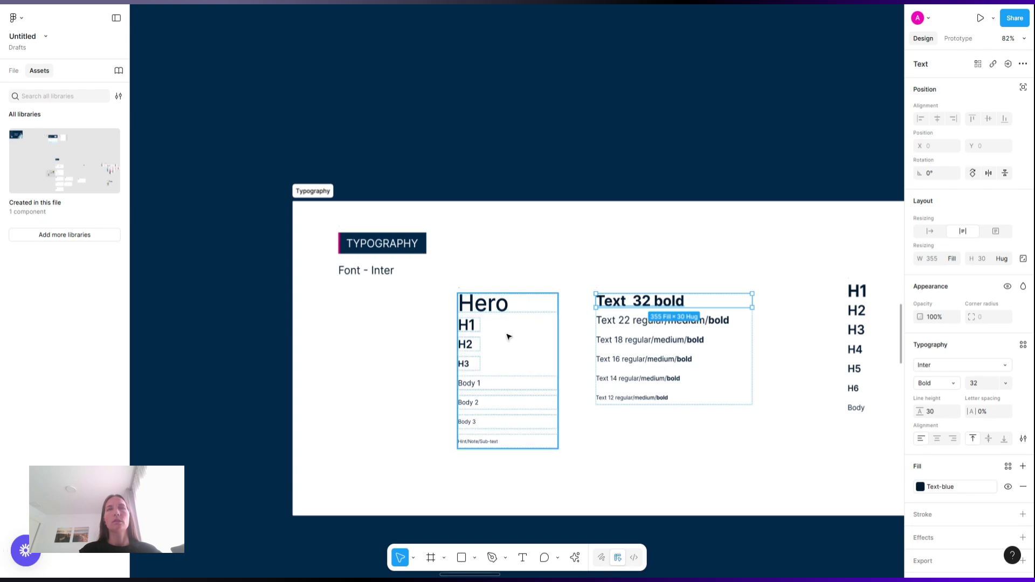
left_click_drag(508, 334, 390, 340)
scroll(352, 324, "up", 5)
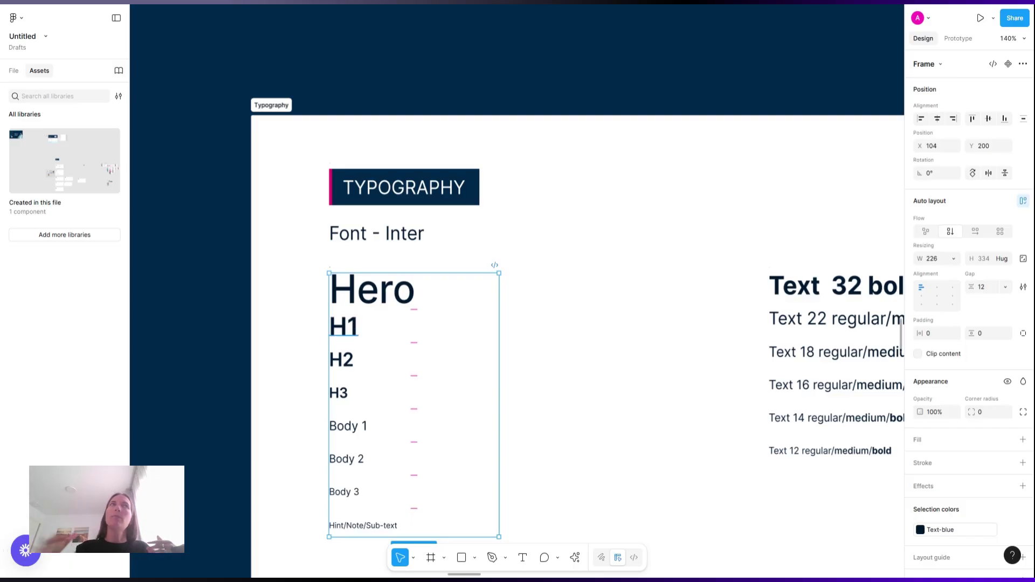
Check the Hero text's style, and create a text style named "H1" from the H1 sample in the Typography frame
left_click(375, 301)
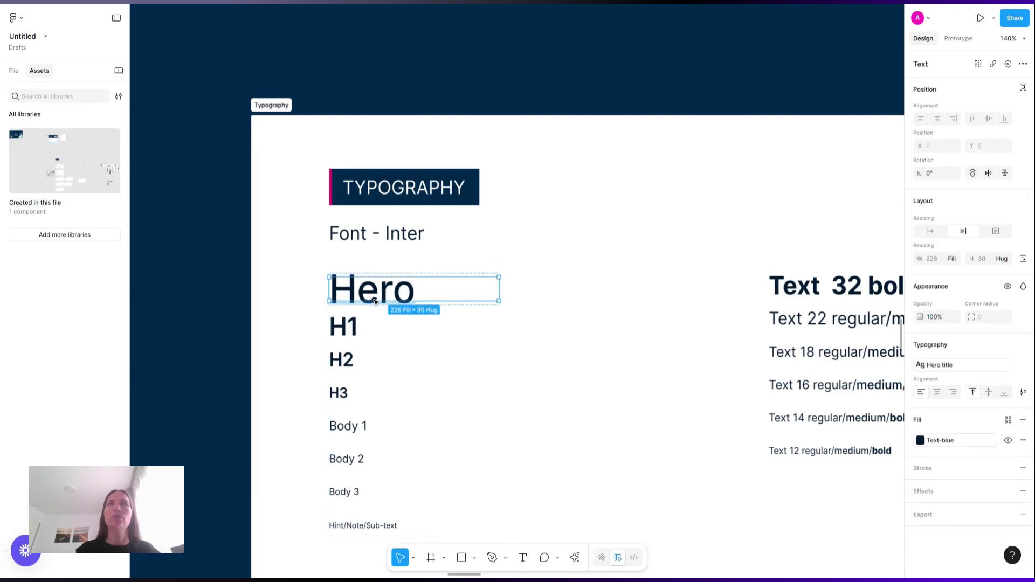
mouse_move(973, 364)
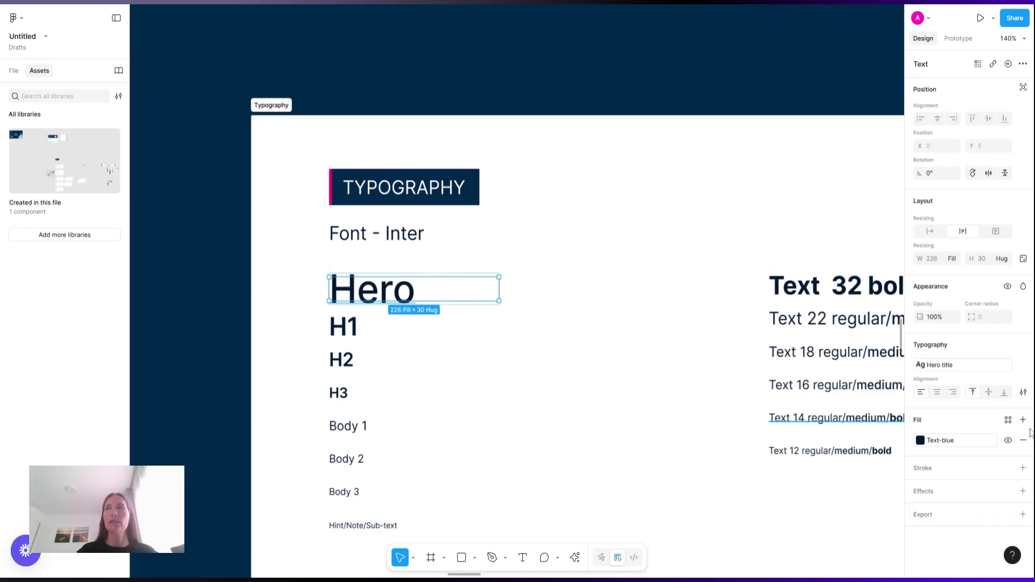
left_click(344, 327)
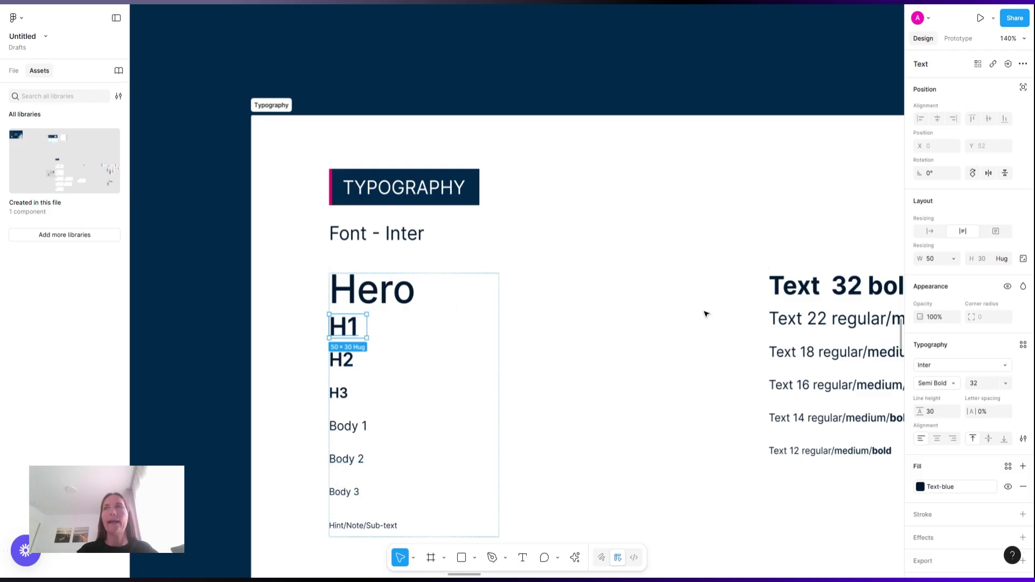
left_click(1023, 345)
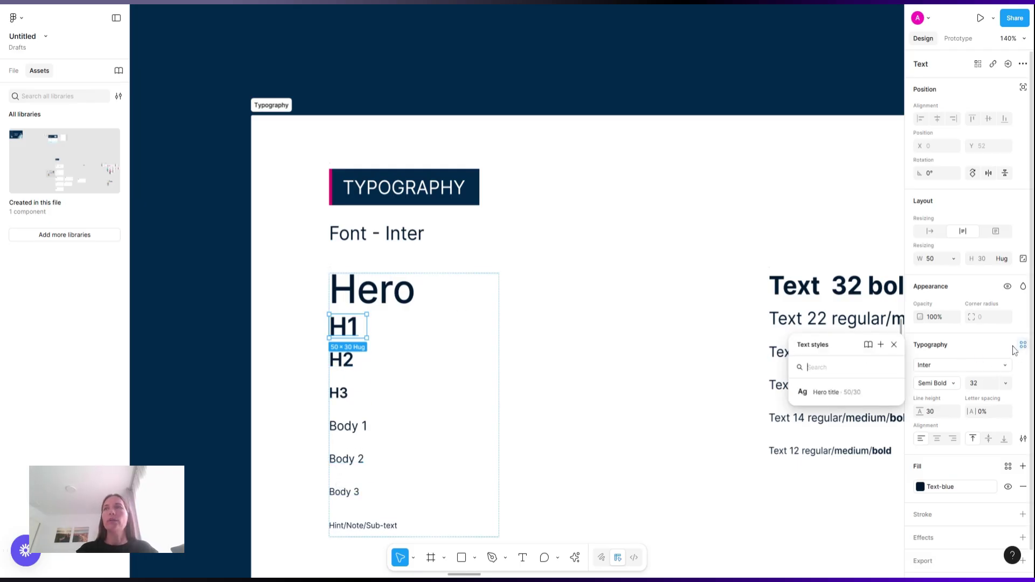
left_click(880, 345)
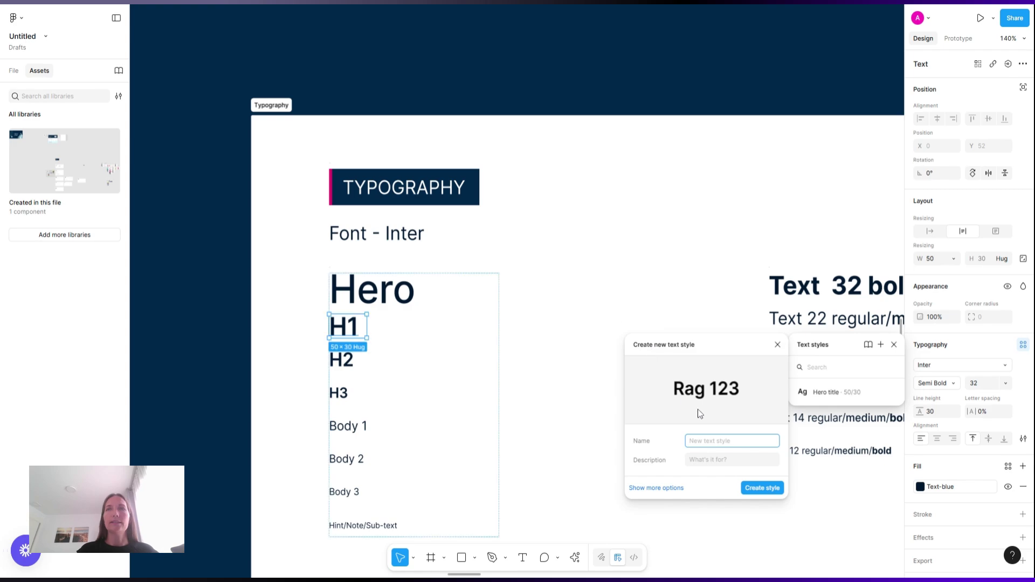
type("H")
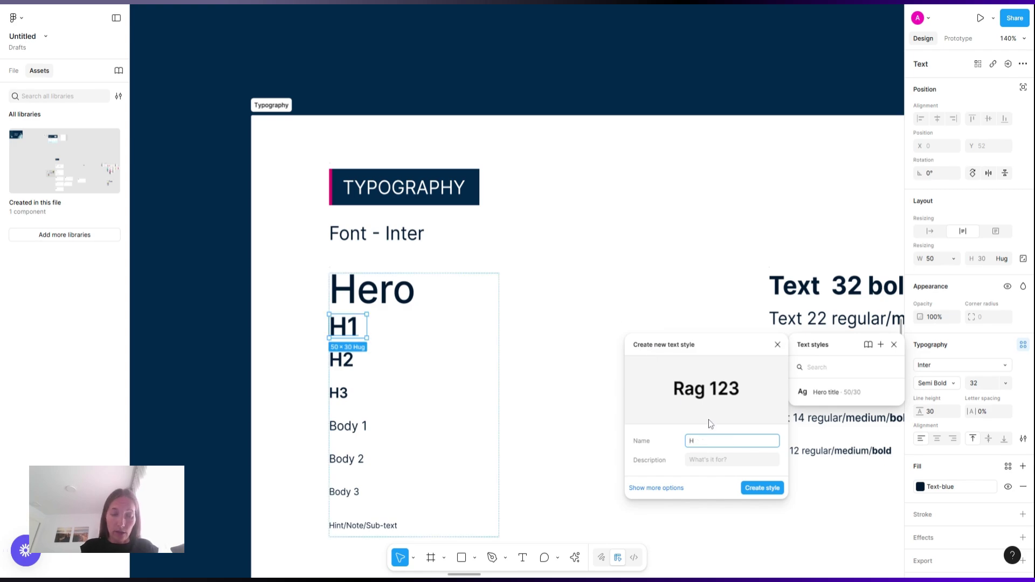
type("eader")
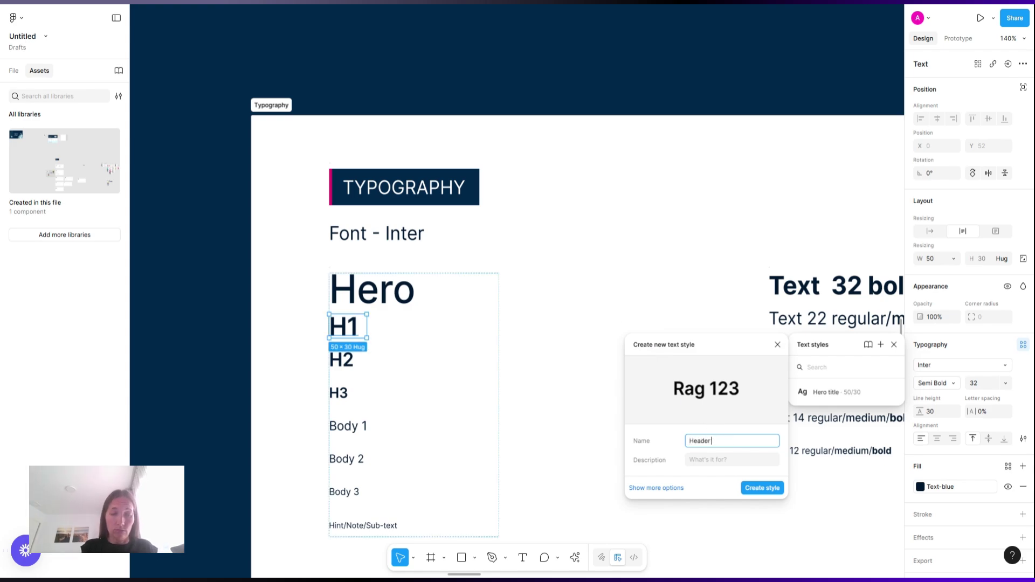
type(" 1")
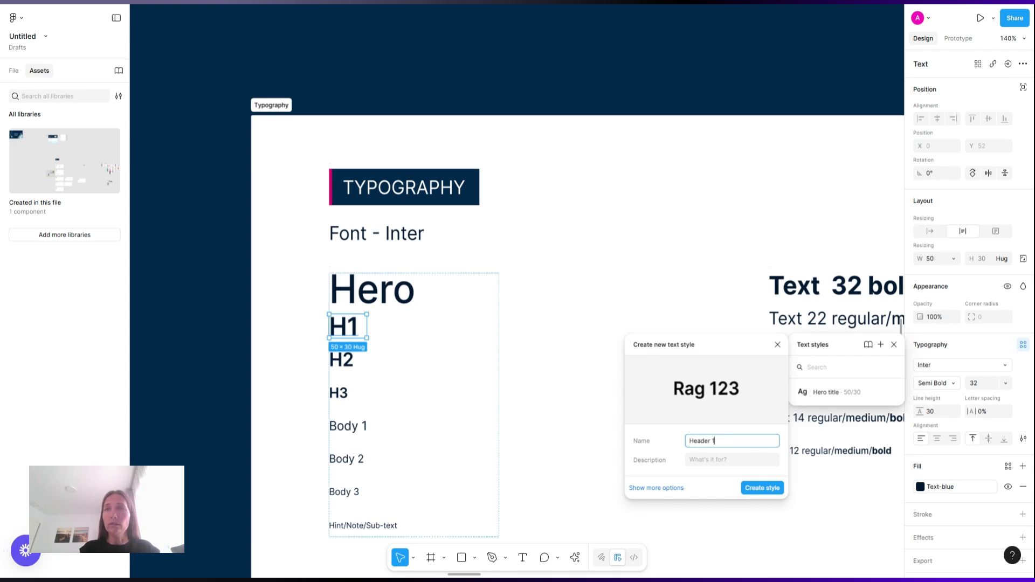
double_click(699, 442)
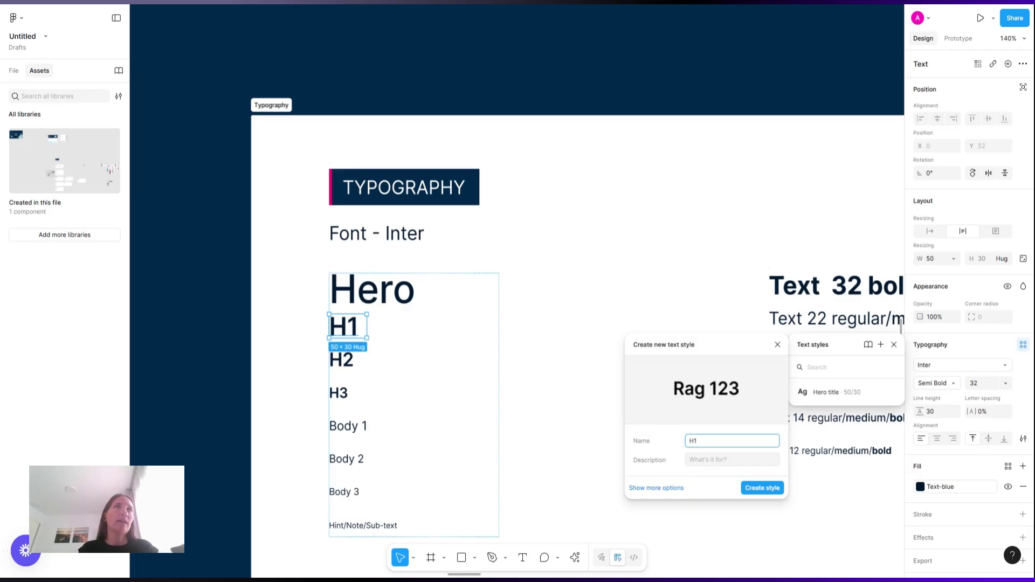
left_click(761, 489)
Create a text style named "H2" from the H2 sample below H1
left_click(333, 358)
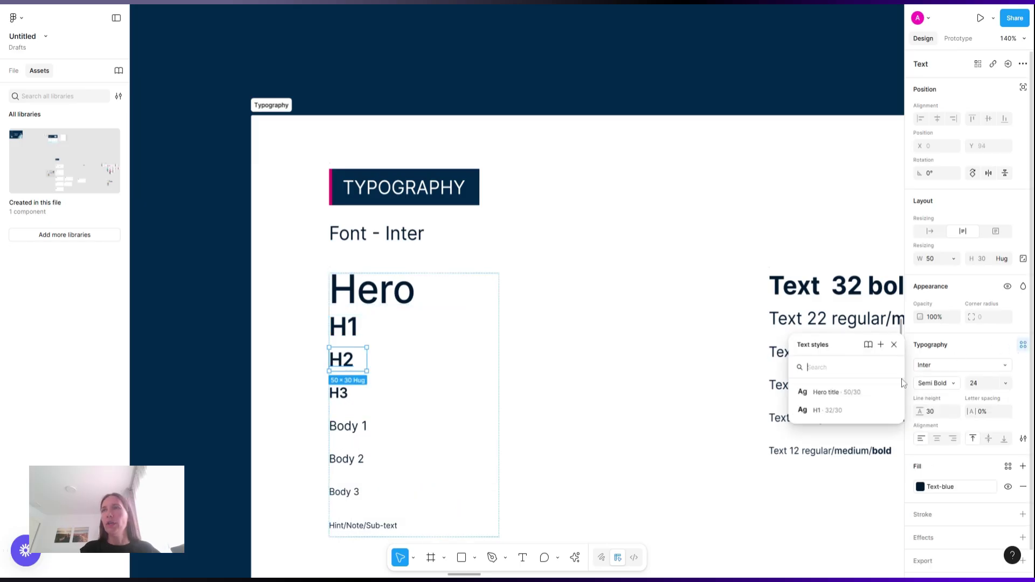
left_click(880, 345)
type("H2")
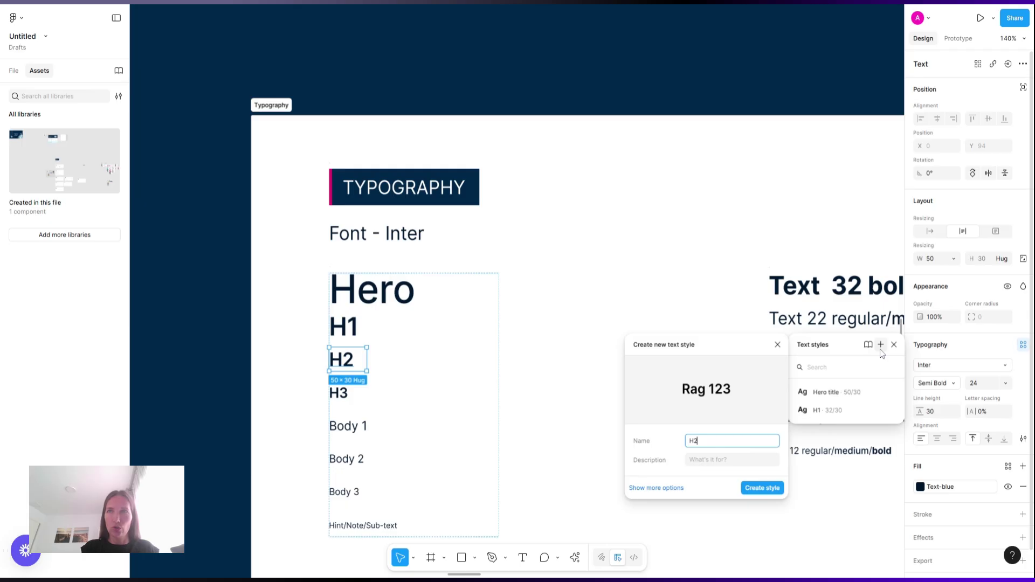
key("Return")
Create a text style named "H3" from the H3 sample in the Hero column
scroll(446, 457, "left", 10)
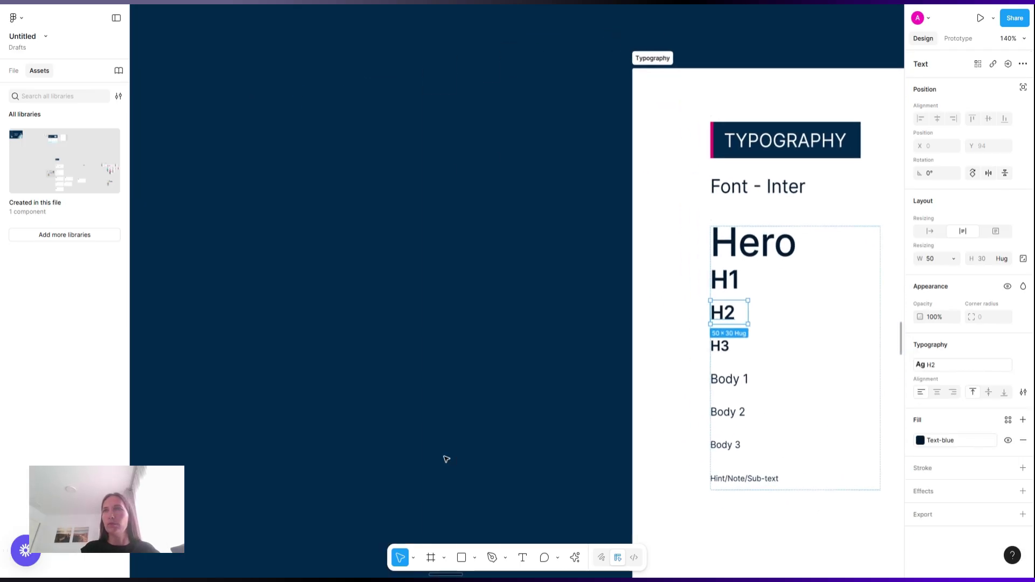
scroll(446, 457, "right", 5)
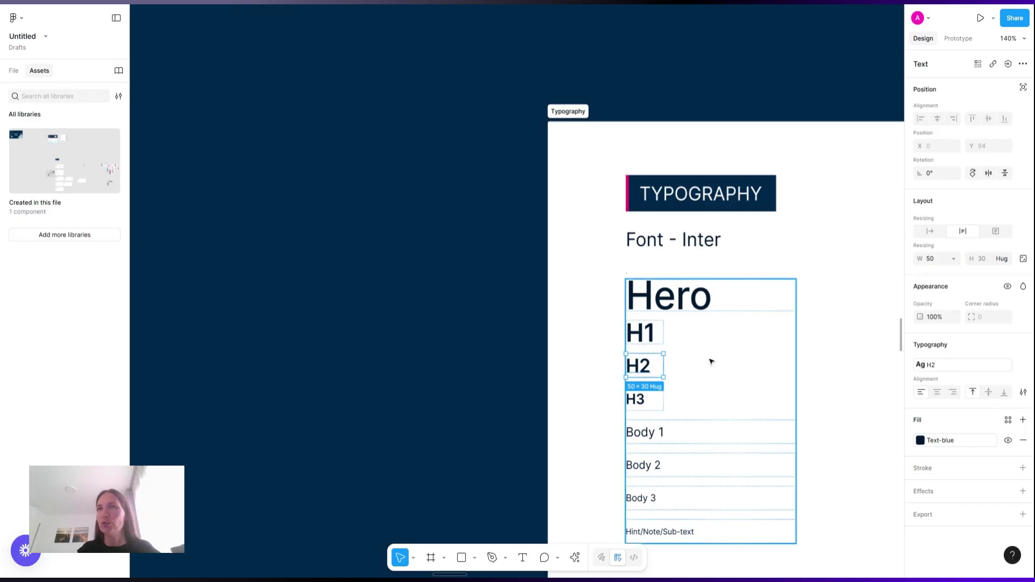
left_click(639, 400)
left_click(1023, 344)
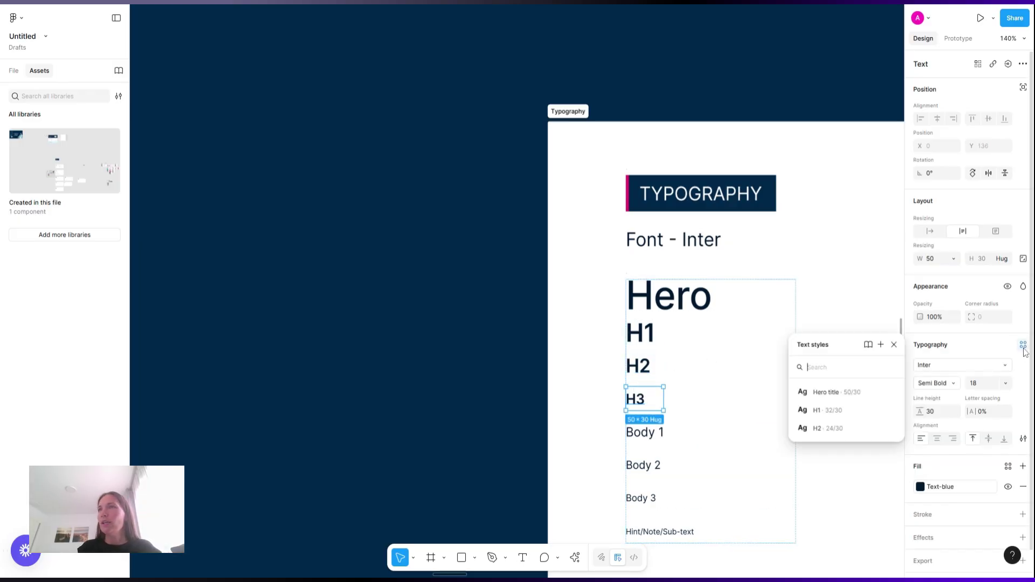
type("H3")
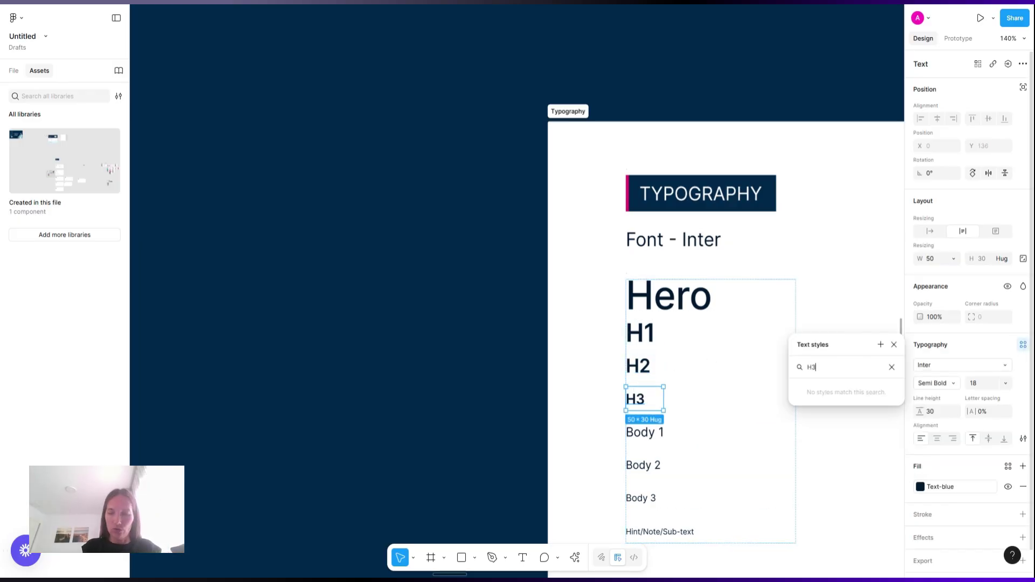
left_click(881, 345)
type("H3")
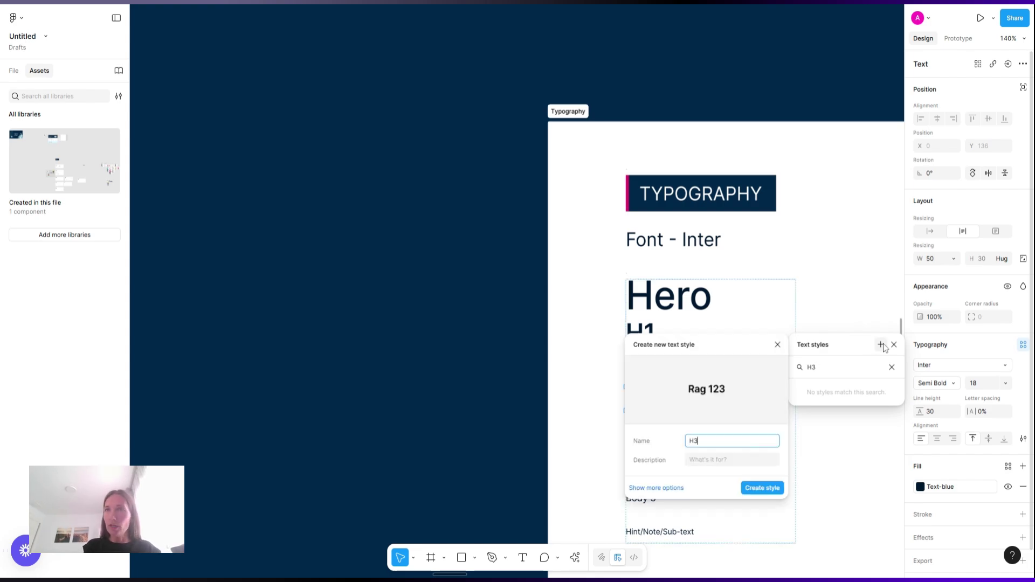
key("Return")
Save the formatting of the Body 1 sample as a new text style named "Body 1"
left_click(655, 440)
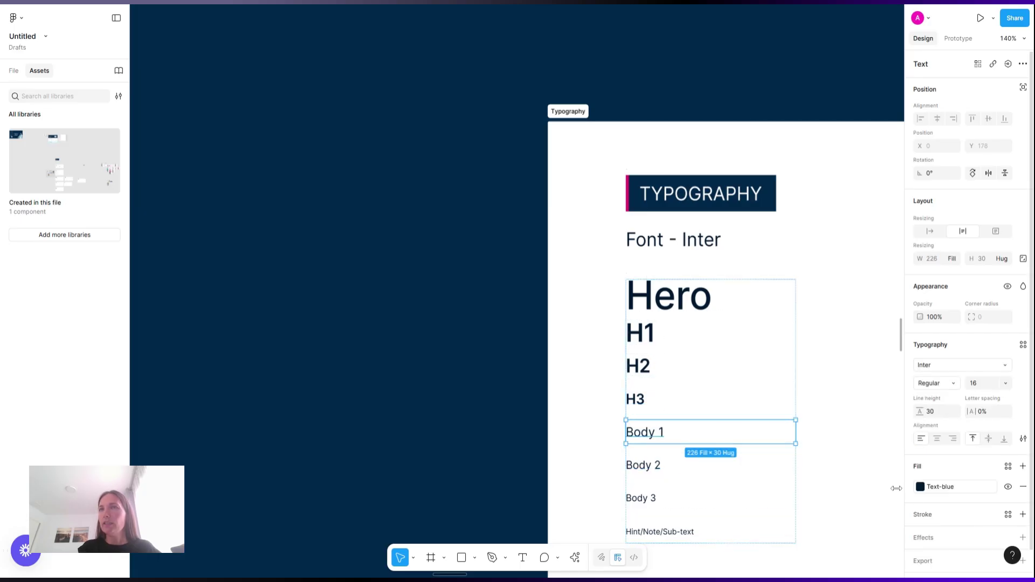
left_click(1023, 345)
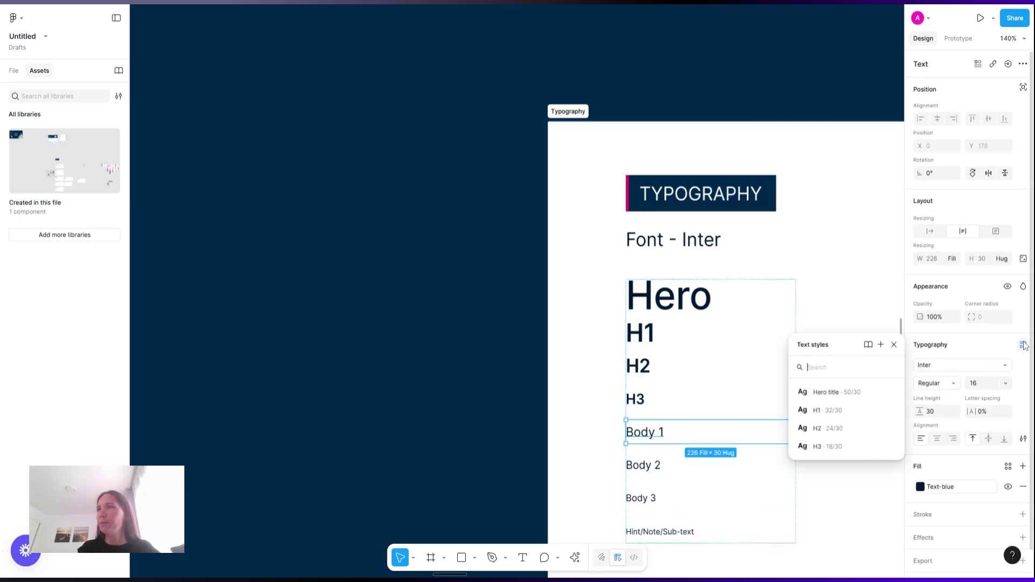
left_click(881, 345)
type("Body1")
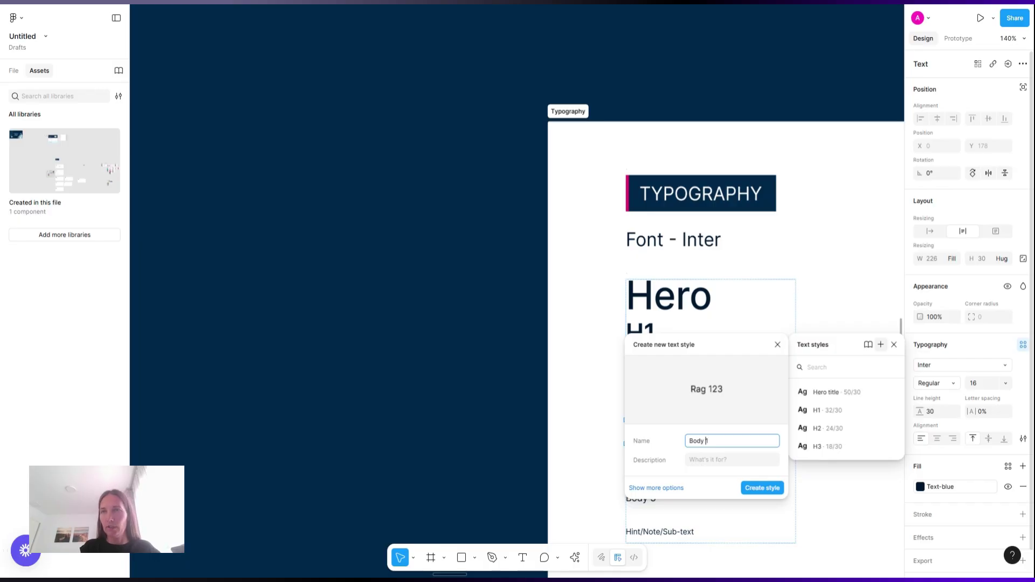
key("Return")
Save the formatting of the Body 2 sample as a new text style named "Body 2"
left_click(650, 467)
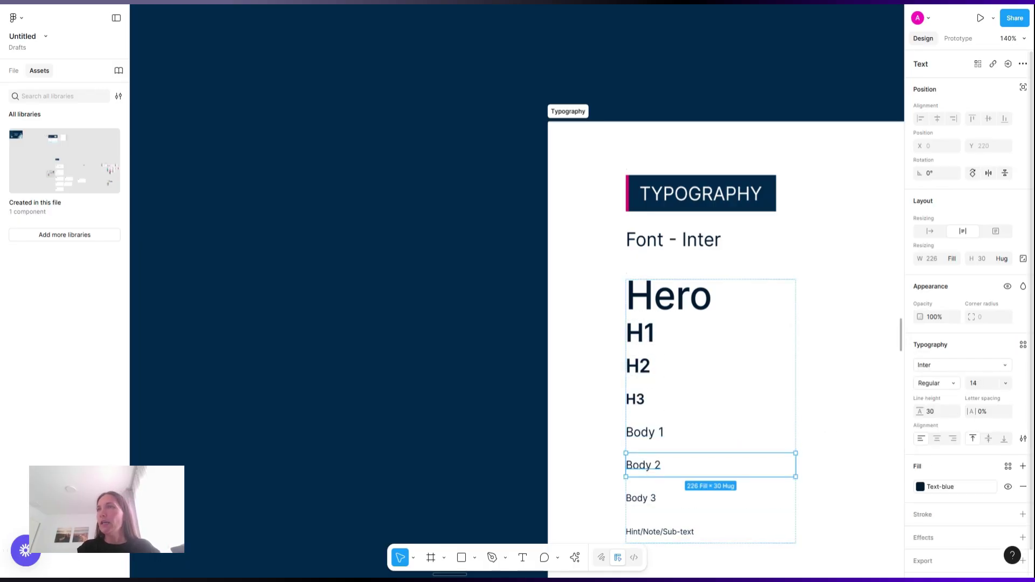
left_click(1022, 345)
left_click(880, 345)
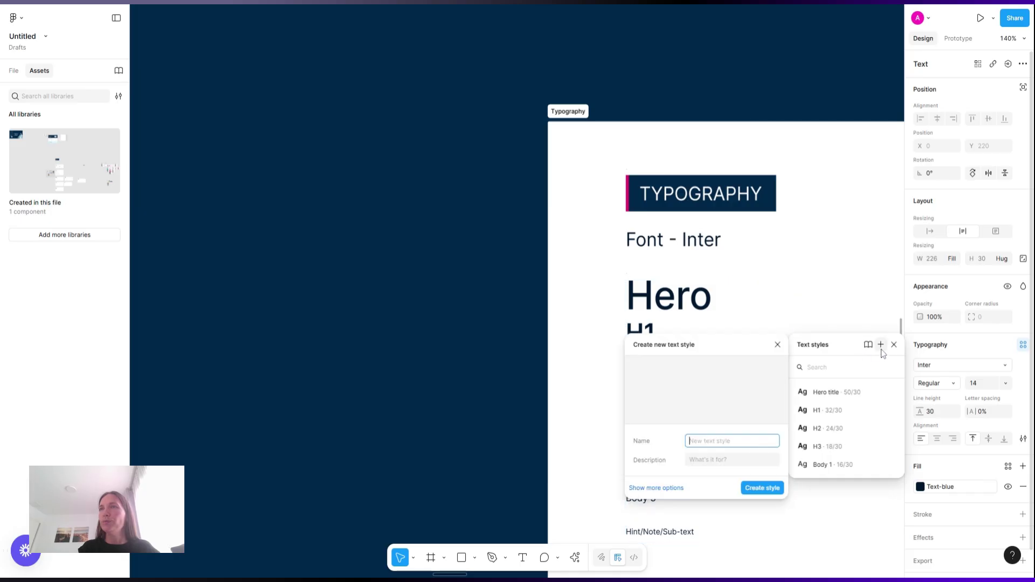
type("Body")
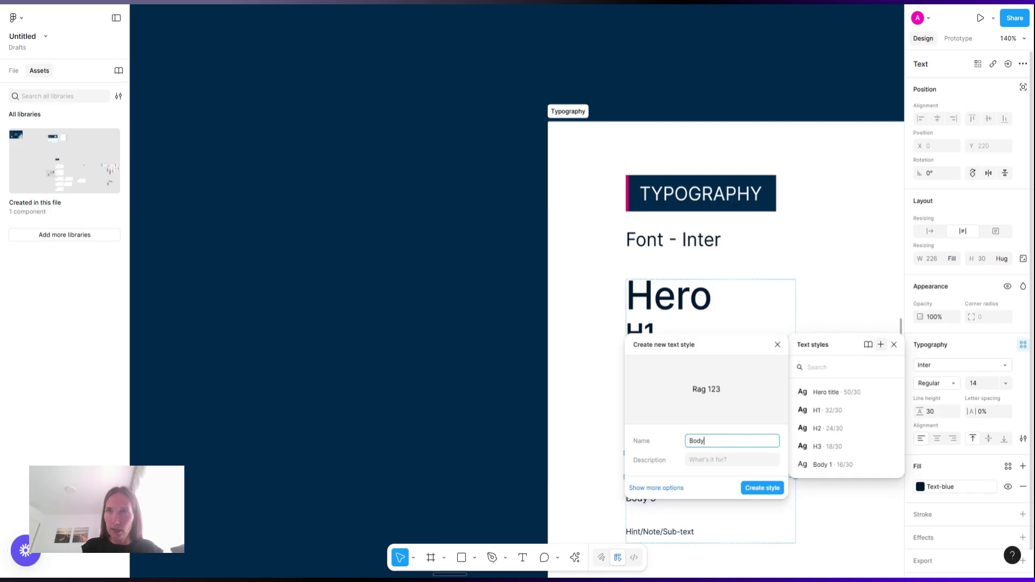
type(" 2")
key("Return")
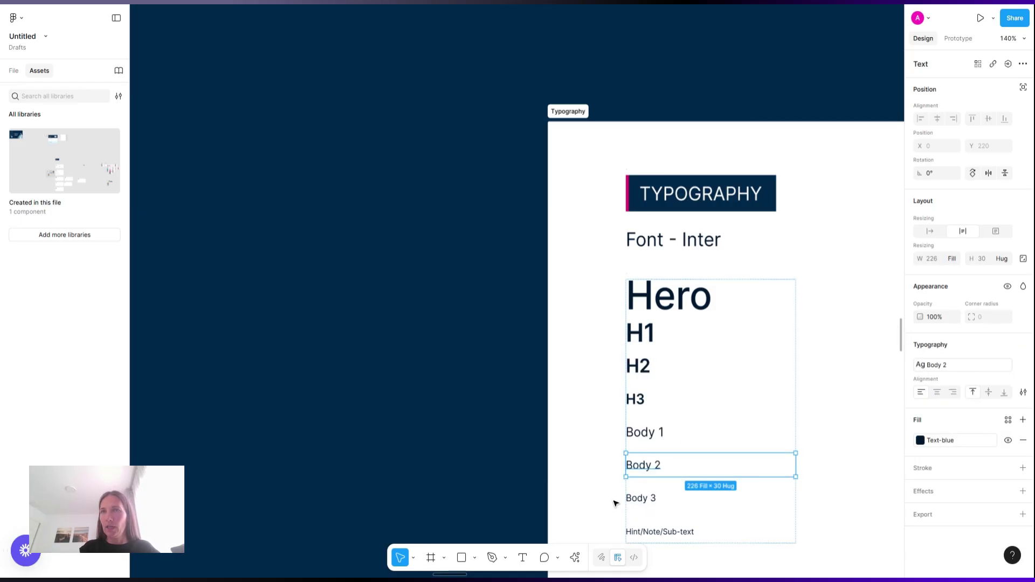
Save the formatting of the Body 3 sample as a new text style named "Body 3"
left_click(650, 499)
left_click(1022, 344)
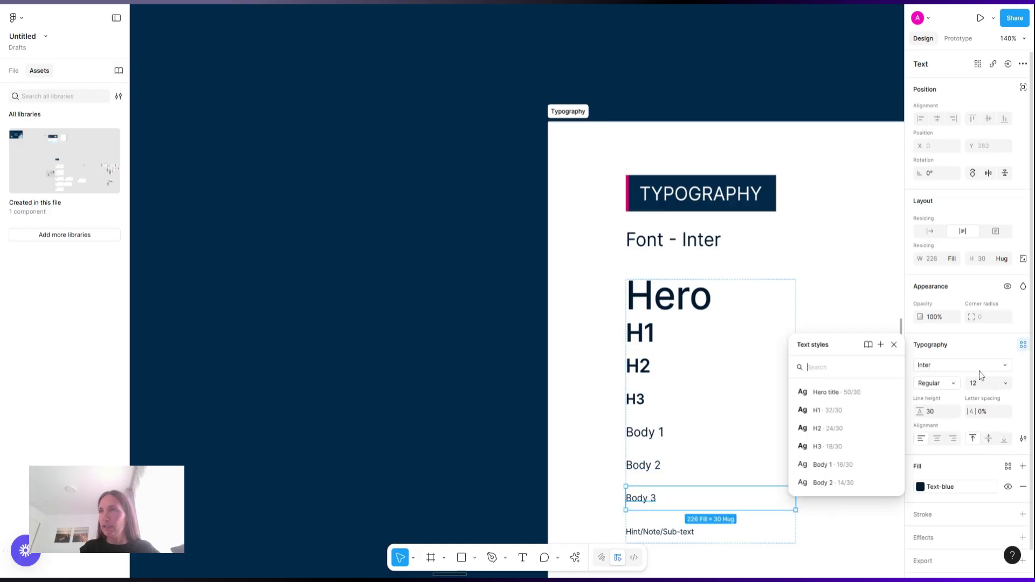
left_click(880, 346)
type("Body 3")
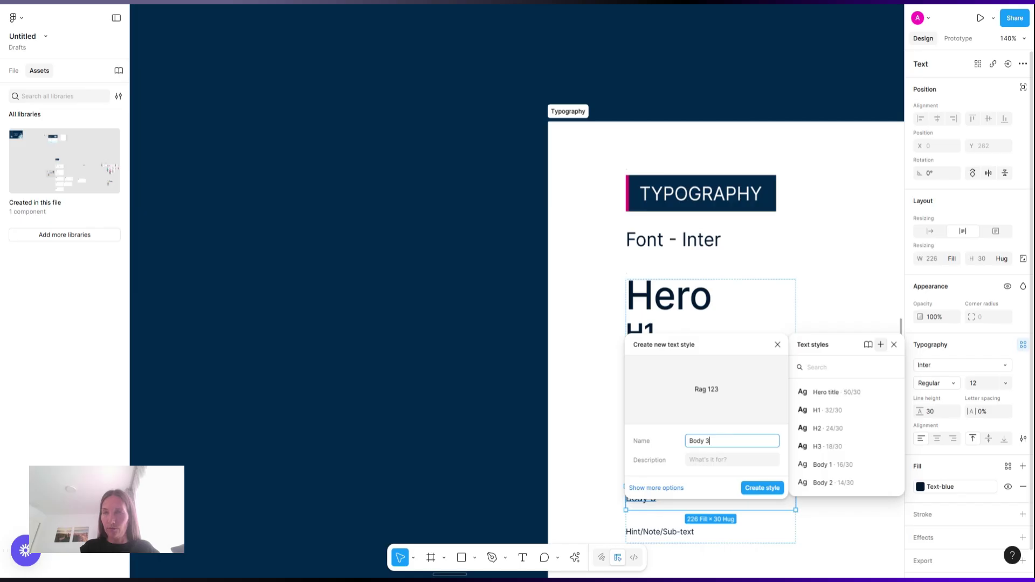
key("Return")
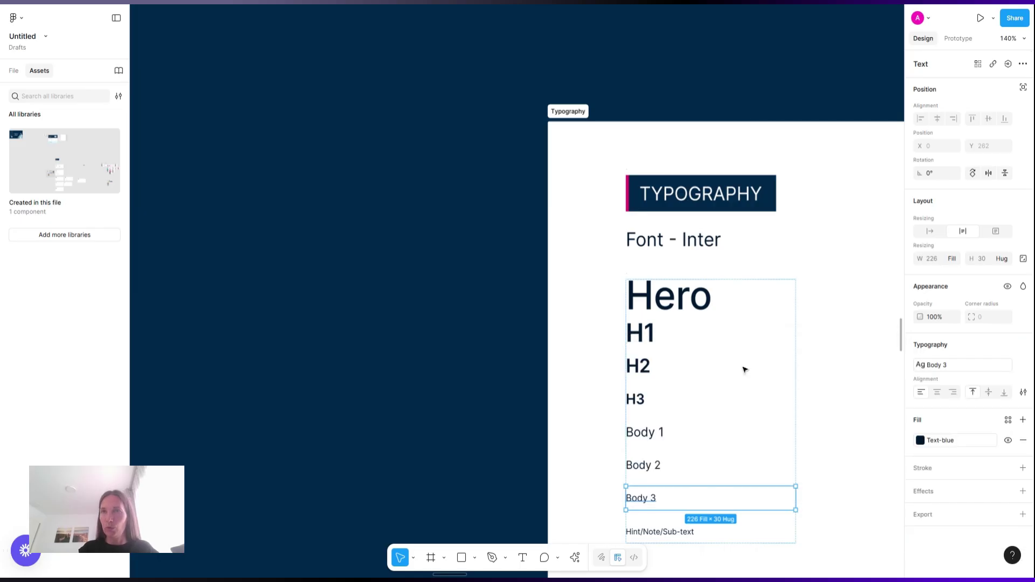
Create a text style named "Sub-text" from the Hint/Note/Sub-text sample at the end of the Hero column
scroll(695, 344, "down", 3)
left_click(661, 435)
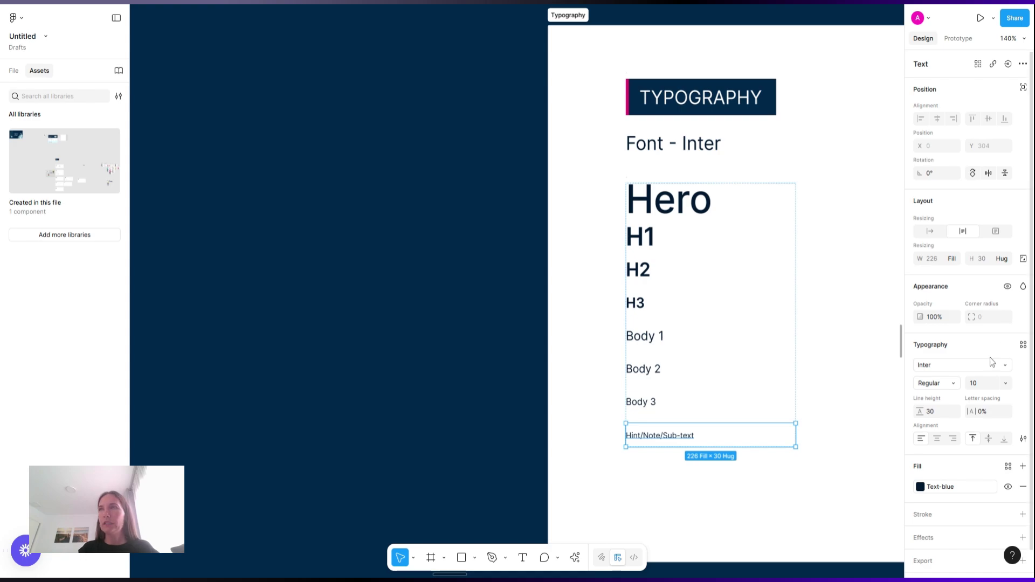
left_click(1022, 345)
left_click(880, 345)
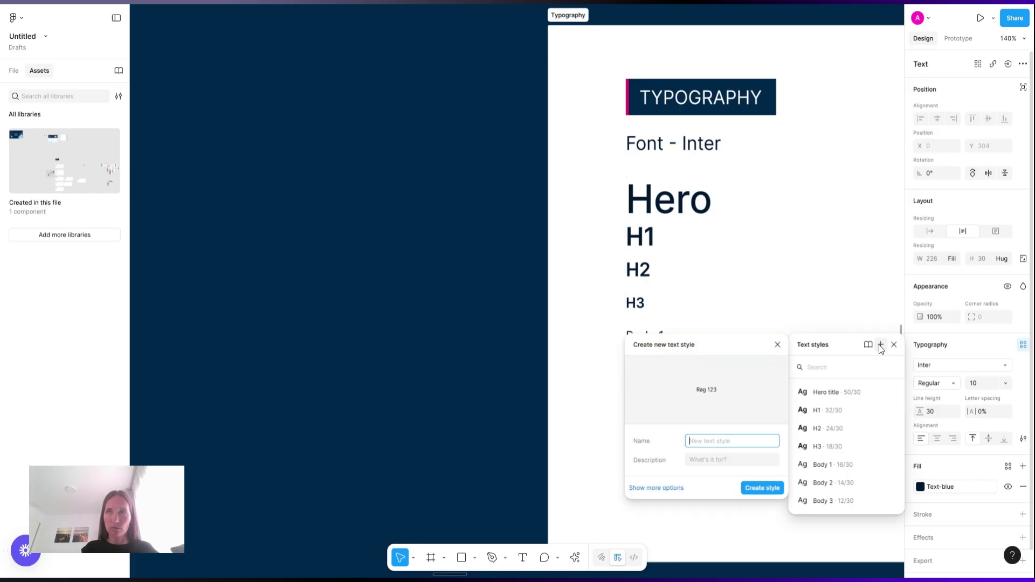
type("Sub-text")
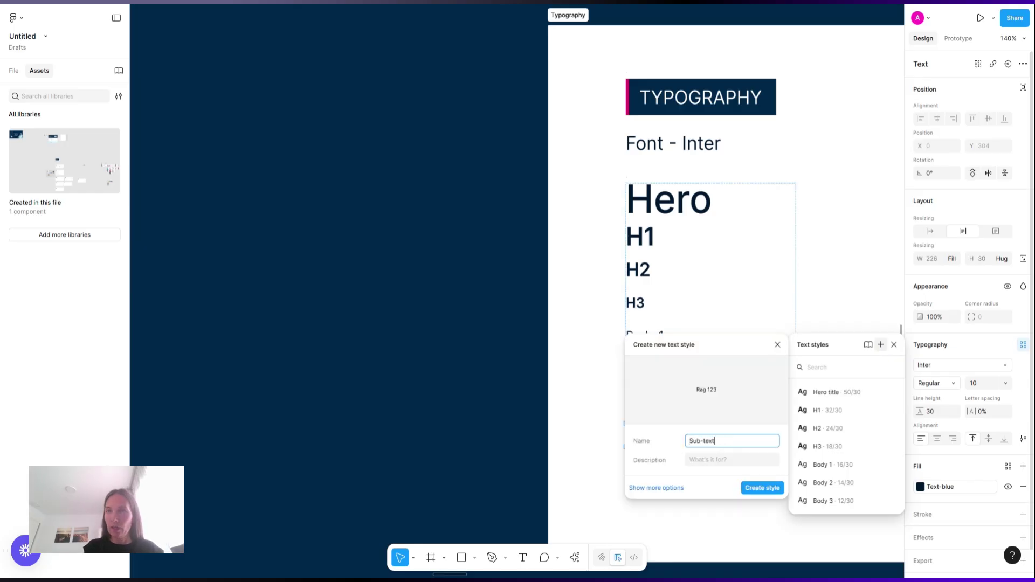
key("Return")
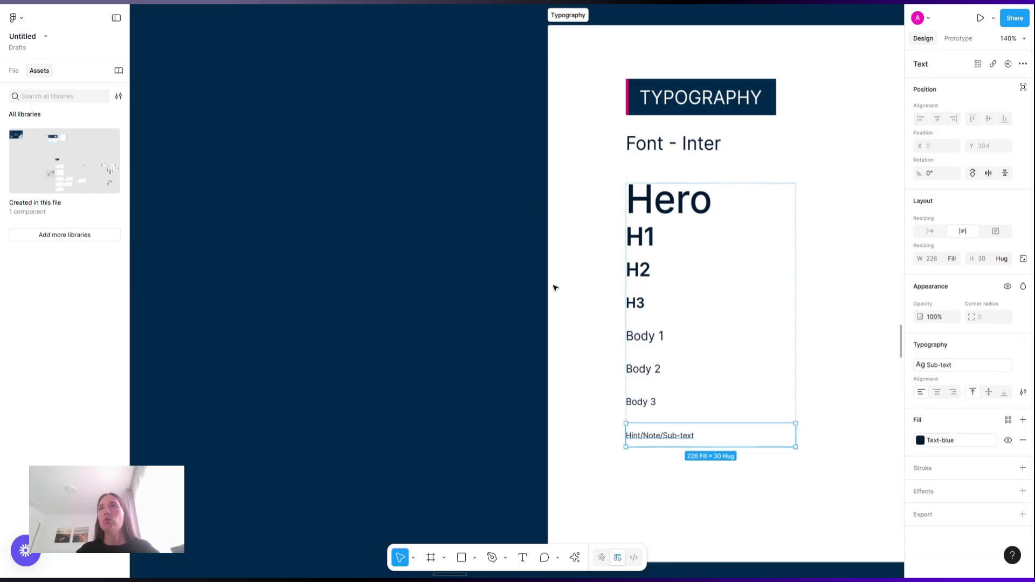
Examine the Section 5 colour palettes, the white swatch's fill options in the grey scale, and the file's list of text and colour styles
scroll(555, 287, "down", 3)
scroll(555, 288, "down", 4)
scroll(555, 288, "down", 3)
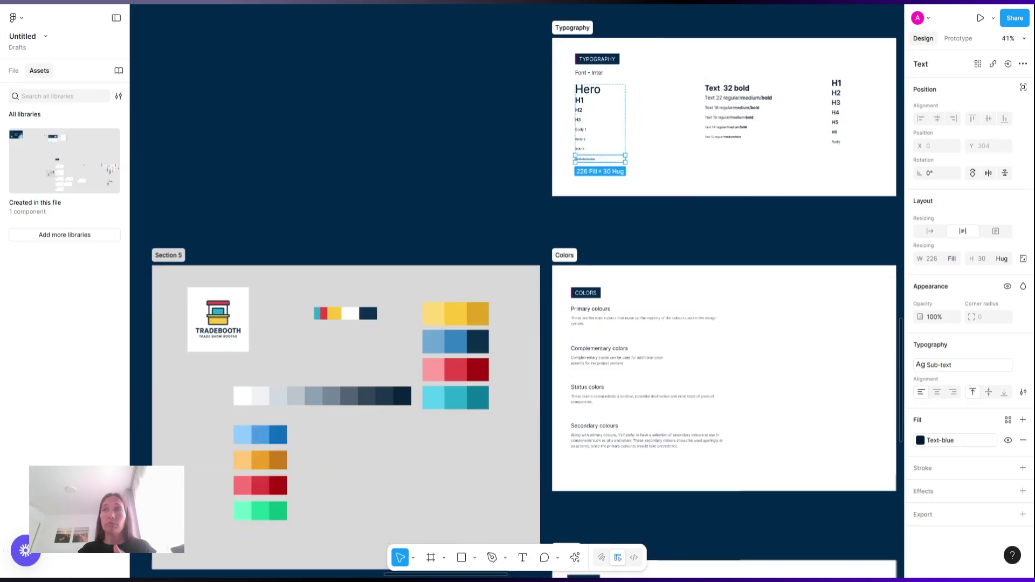
scroll(576, 305, "left", 3)
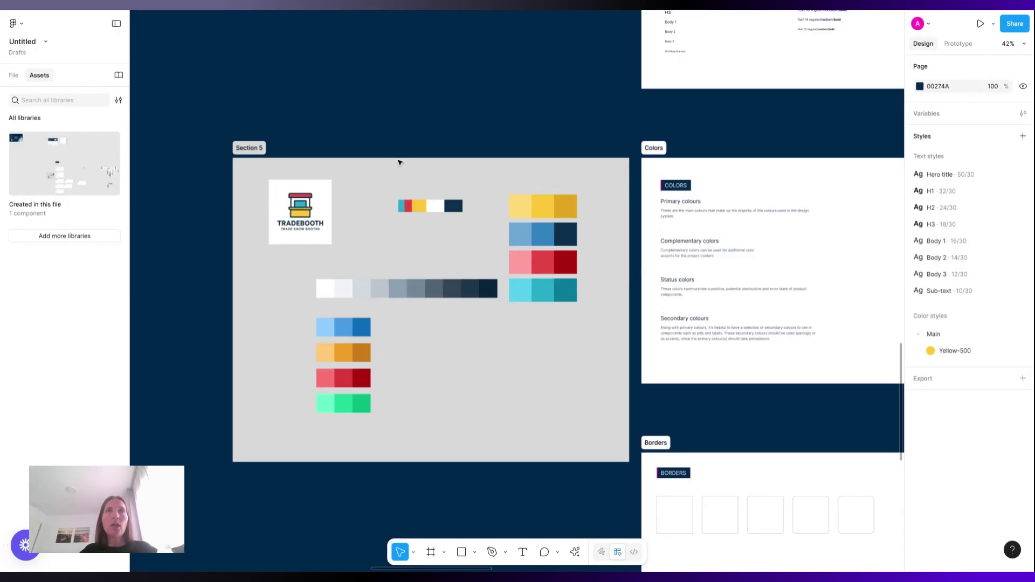
scroll(443, 221, "up", 5)
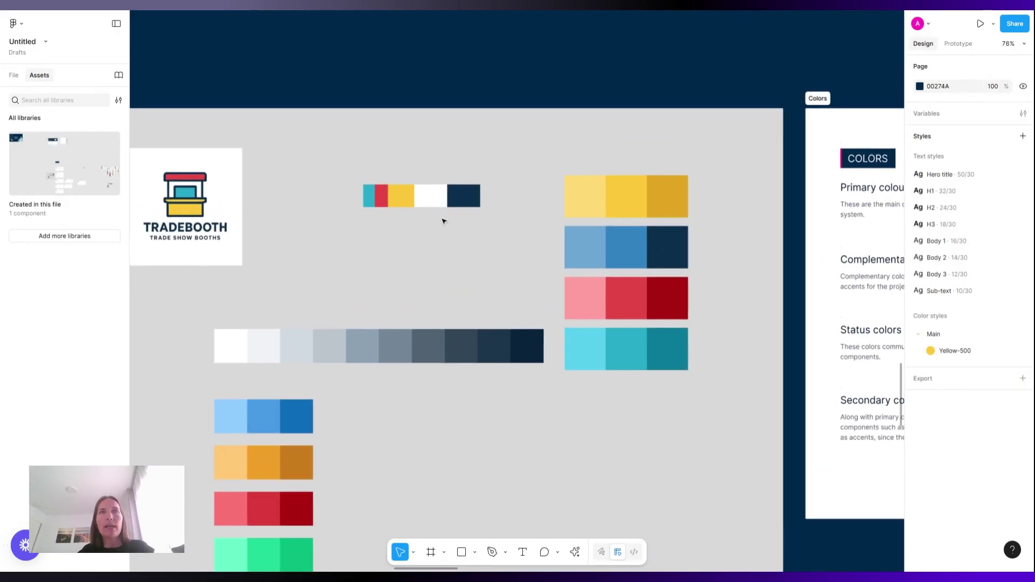
left_click(230, 349)
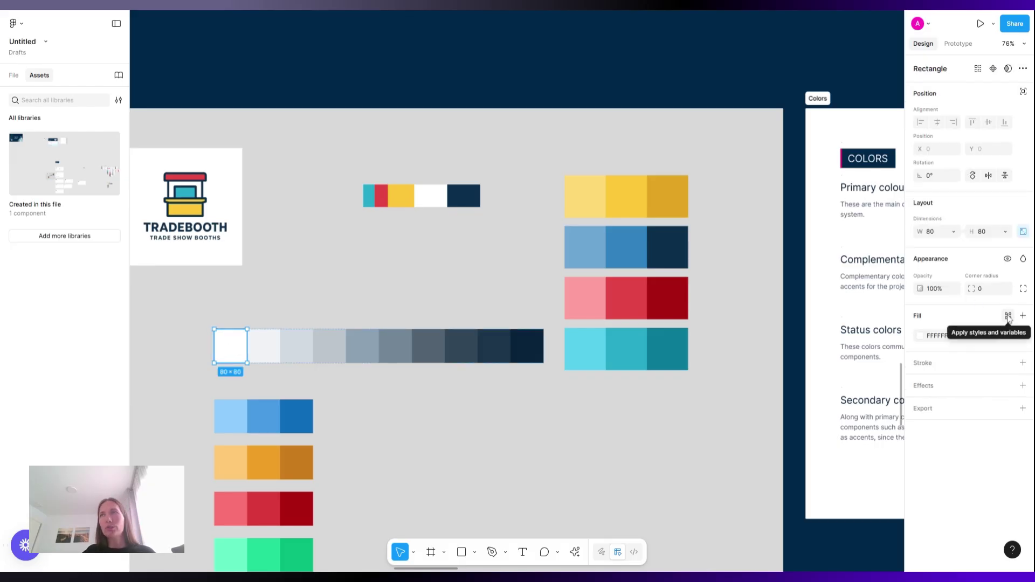
left_click(717, 67)
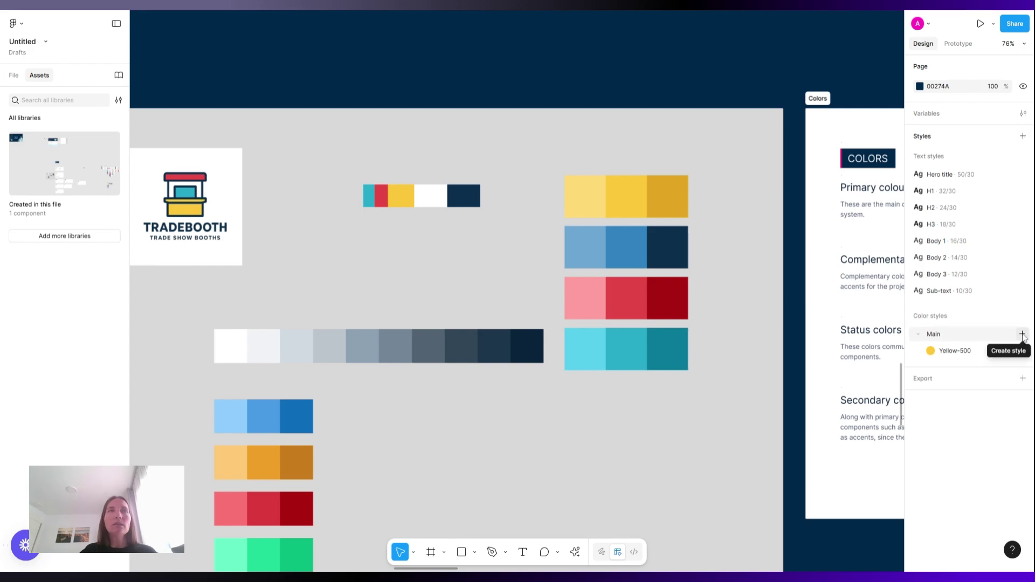
Create a new color style named "Gray / White"
left_click(1024, 137)
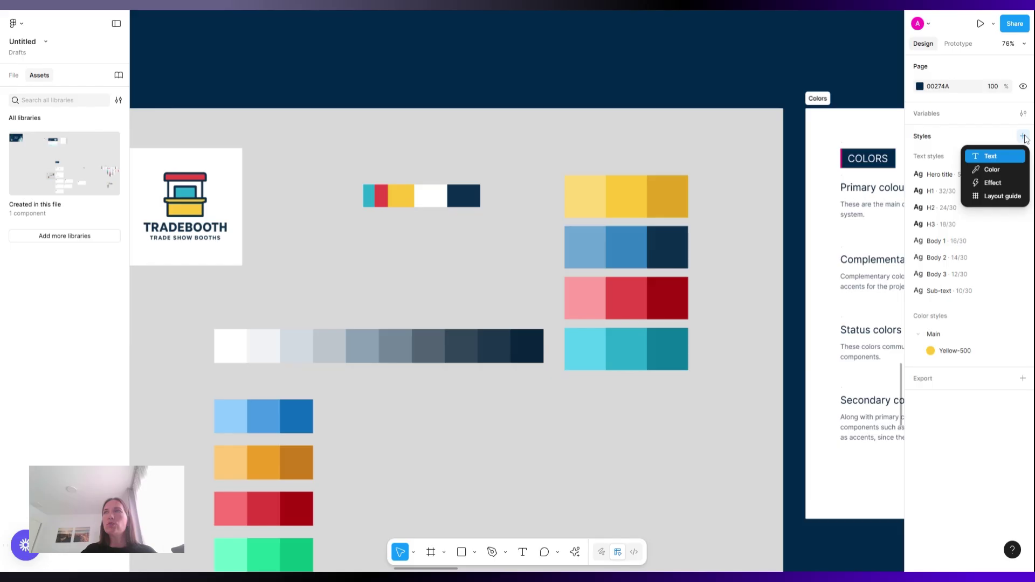
left_click(992, 170)
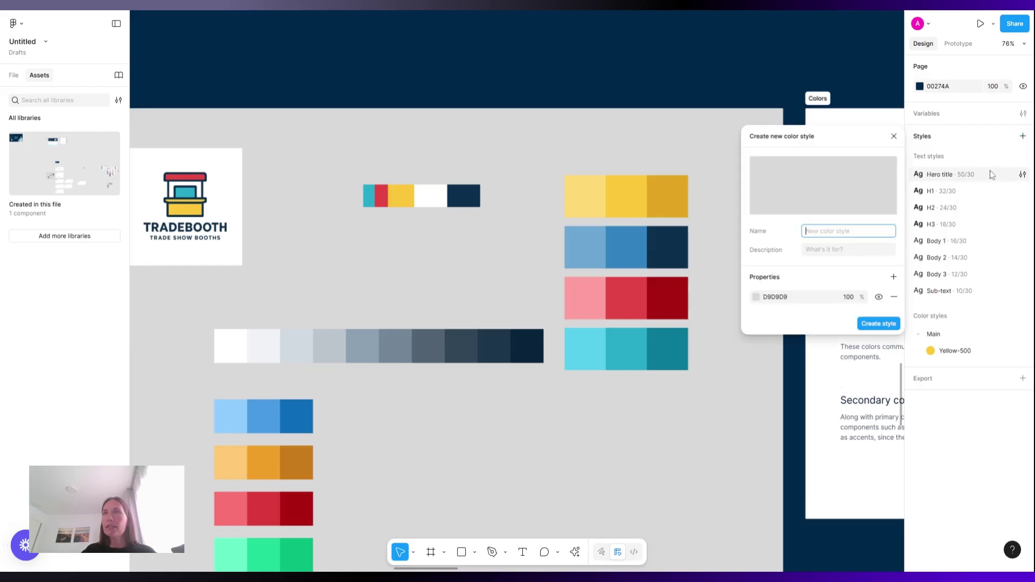
type("Ge")
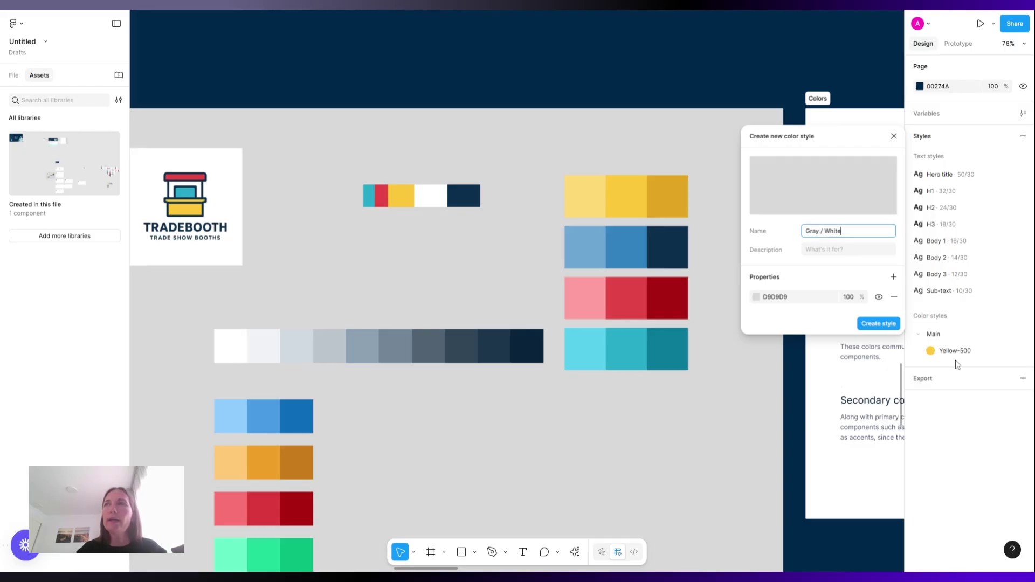
left_click(874, 325)
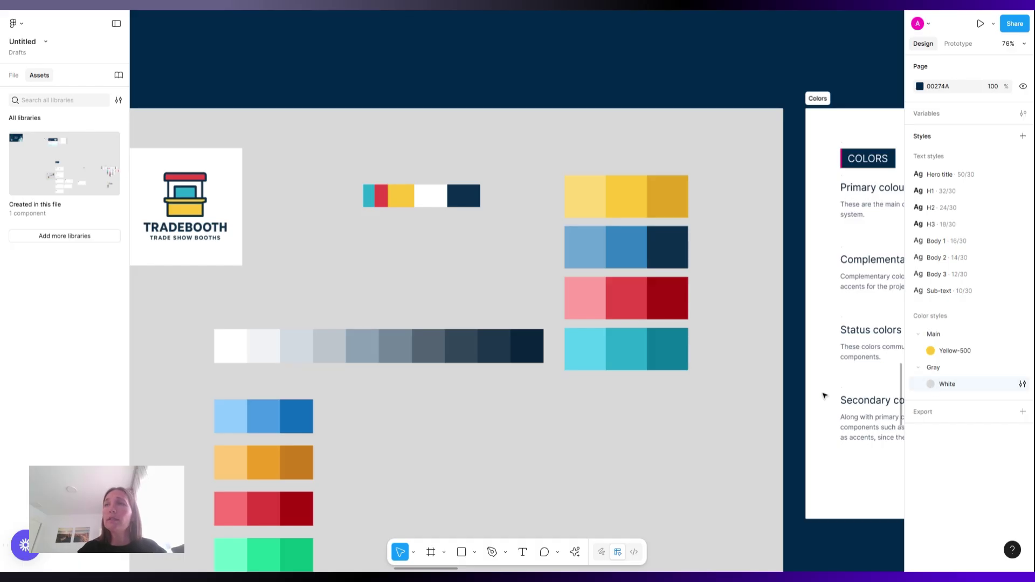
Change the White style's color to FFFFFF by sampling the first swatch of the grey scale
left_click(1022, 383)
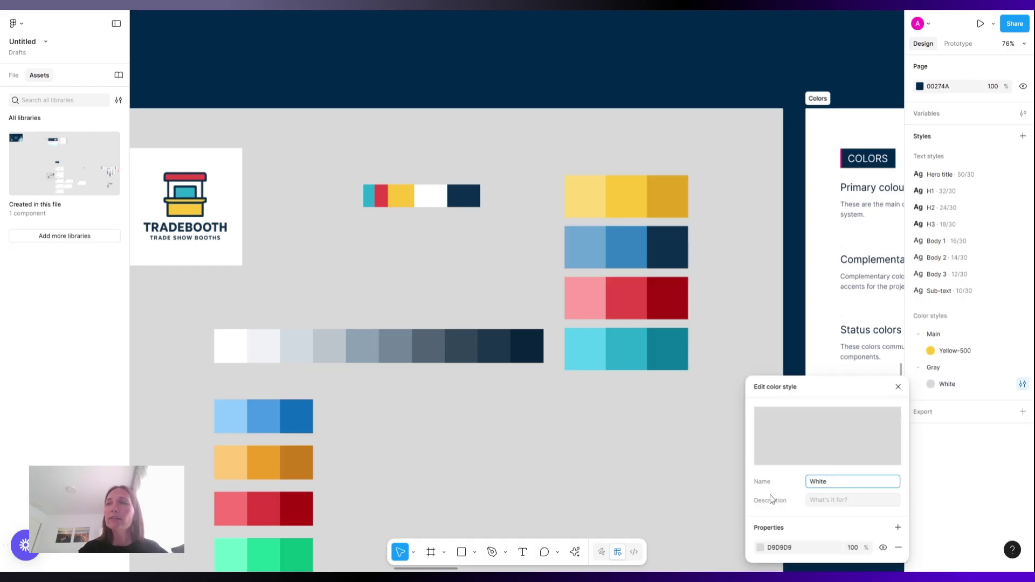
left_click(760, 547)
left_click(631, 449)
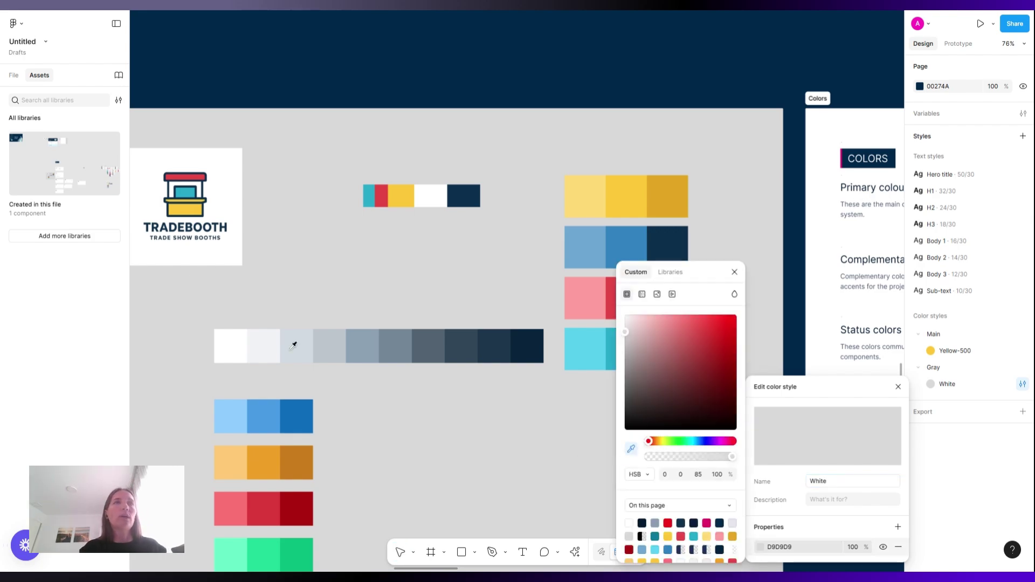
left_click(240, 347)
left_click(735, 272)
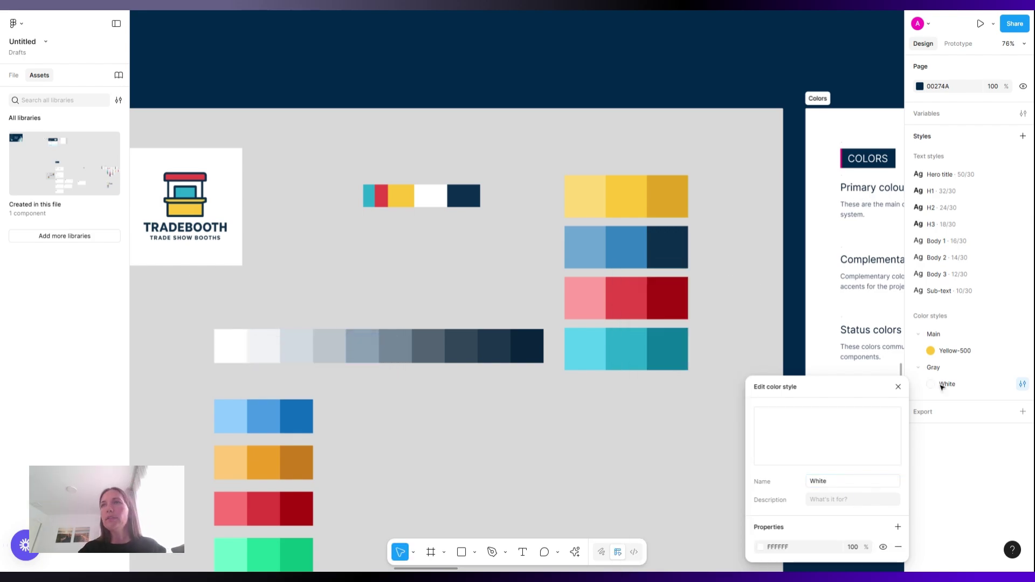
left_click(730, 219)
scroll(731, 220, "left", 5)
scroll(730, 219, "down", 2)
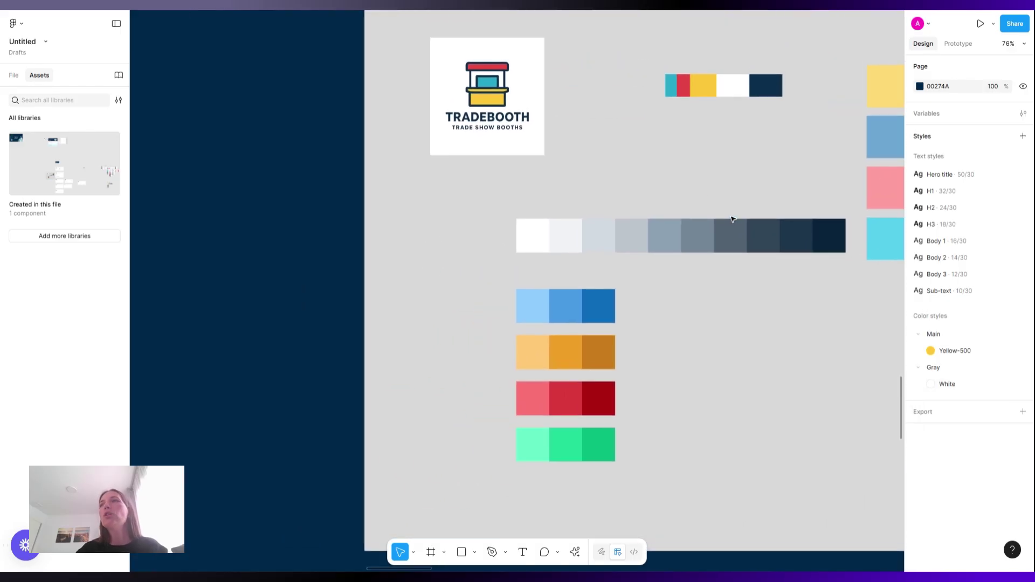
left_click(1023, 368)
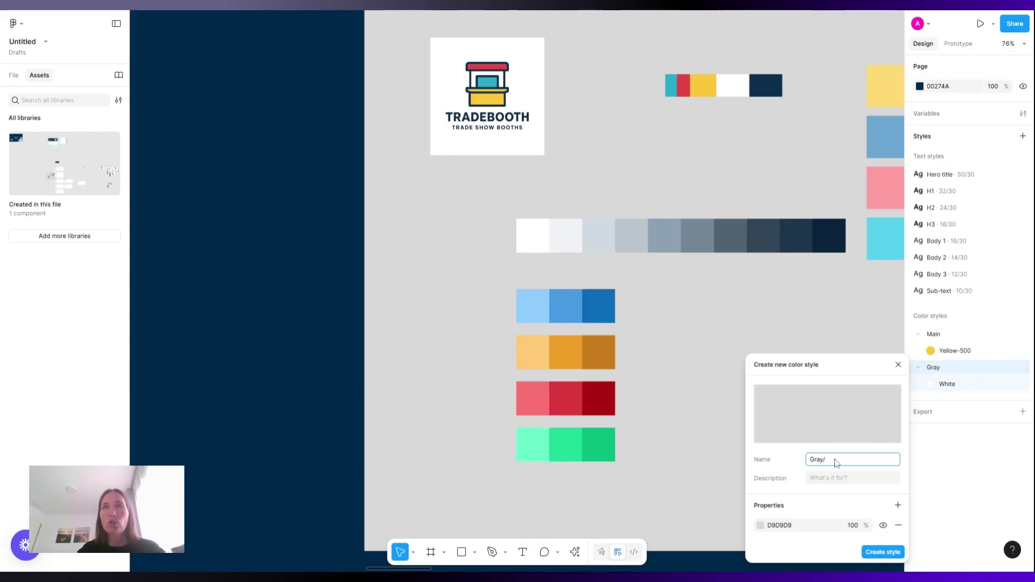
type("Gray-100")
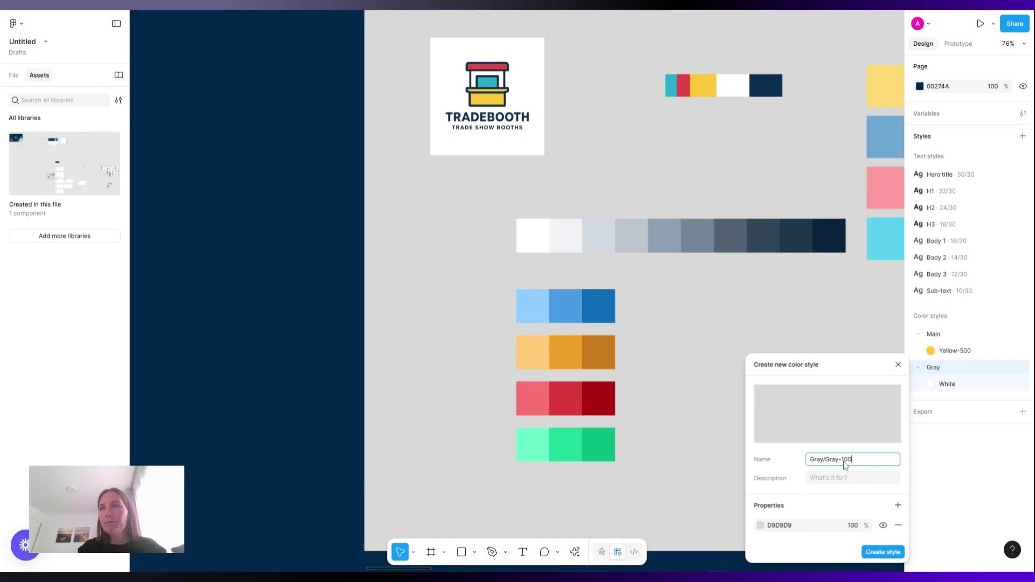
left_click(760, 525)
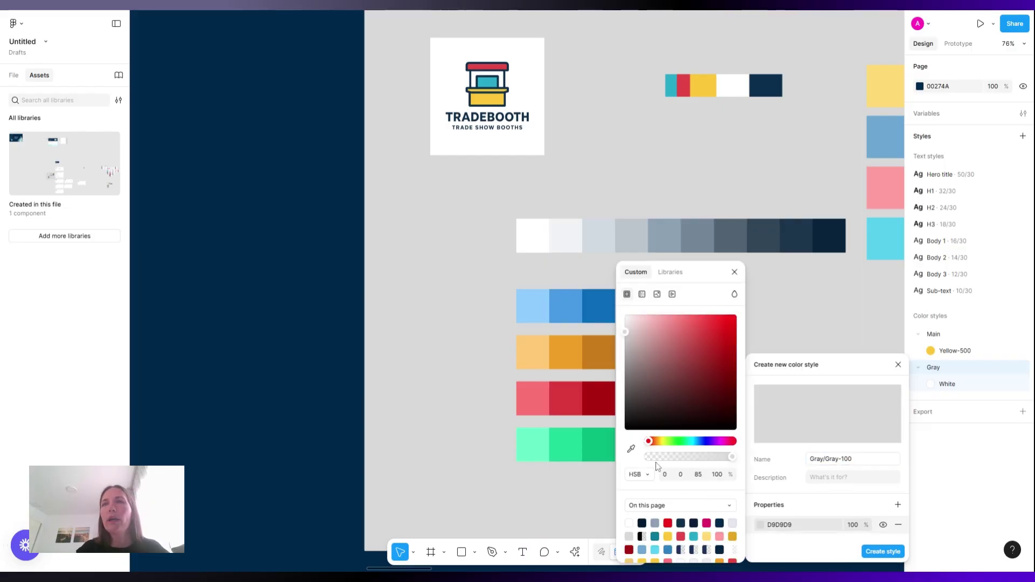
left_click(630, 449)
left_click(572, 237)
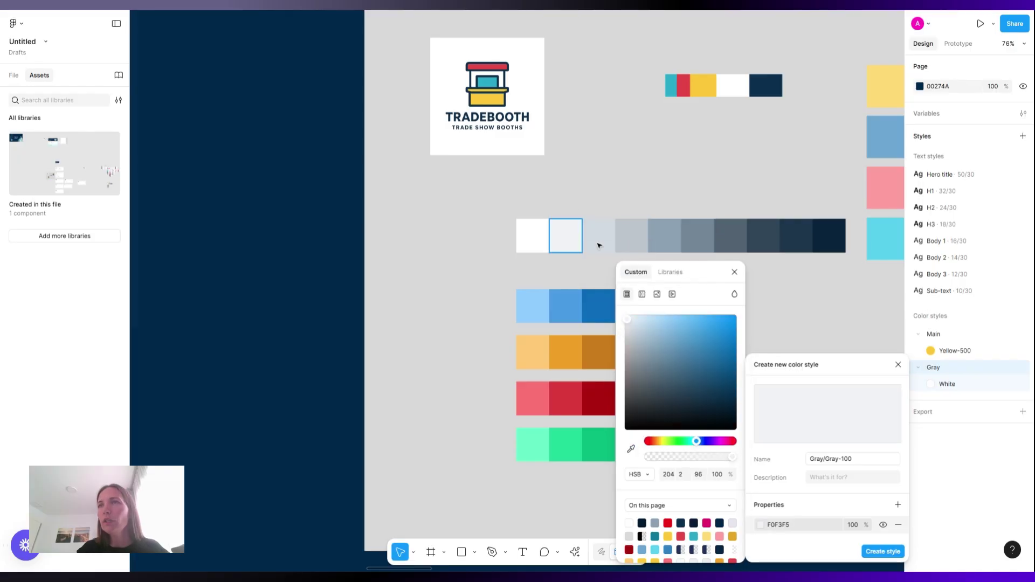
left_click(734, 272)
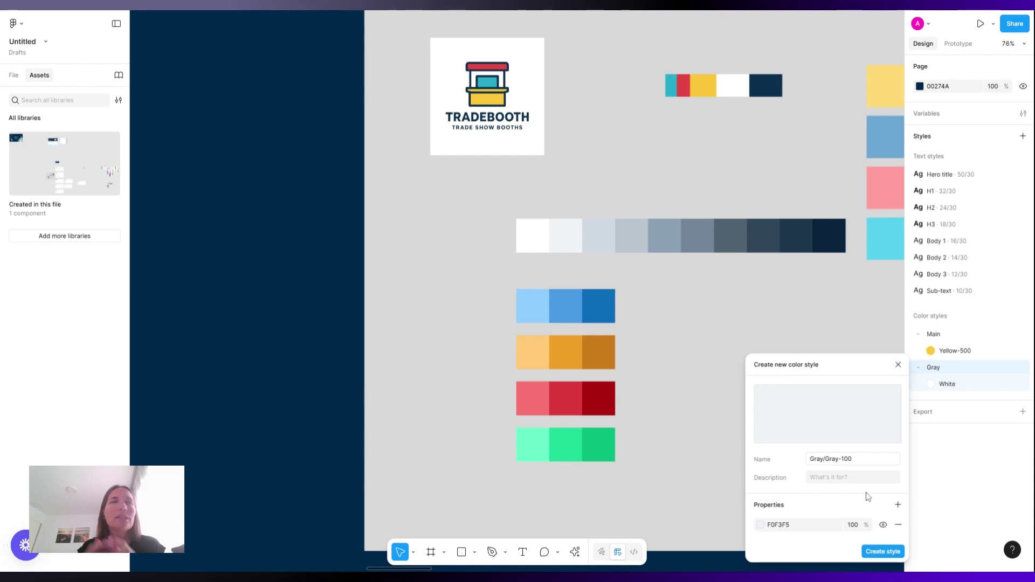
left_click(898, 364)
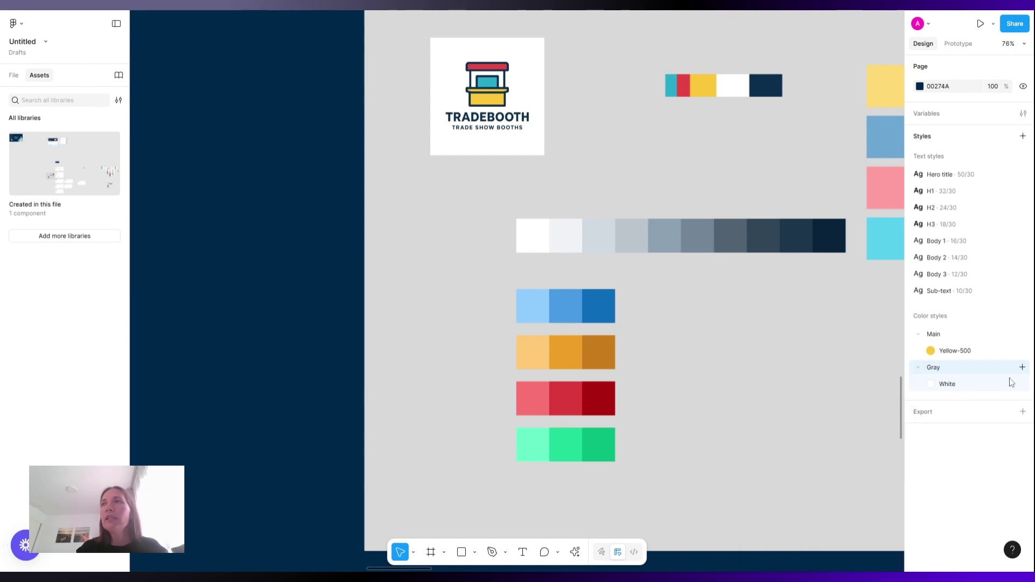
Create the color style "Gray/Gray-200" with D2DAE2 sampled from the third swatch of the grey scale
left_click(1022, 367)
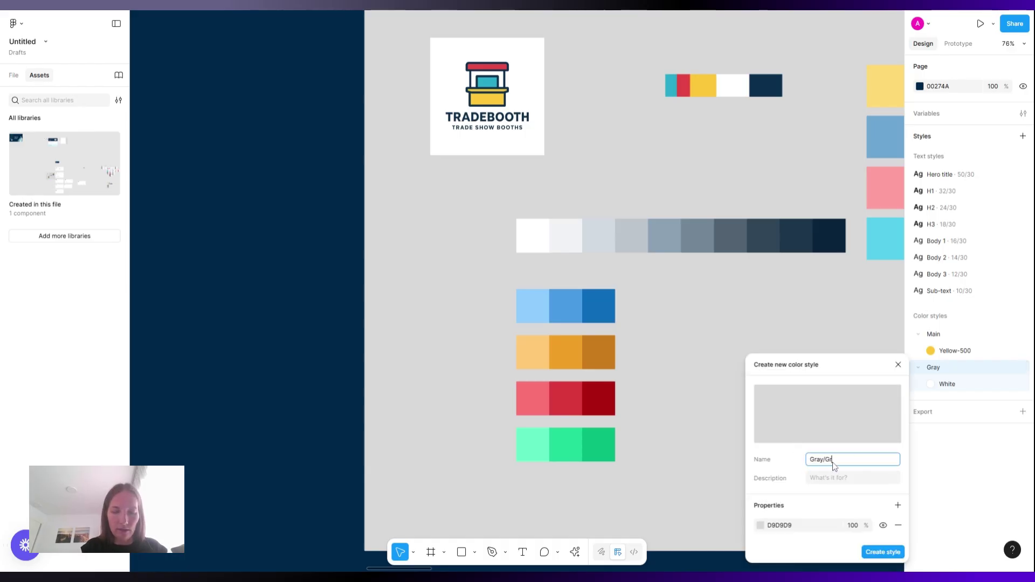
type("Gray-200")
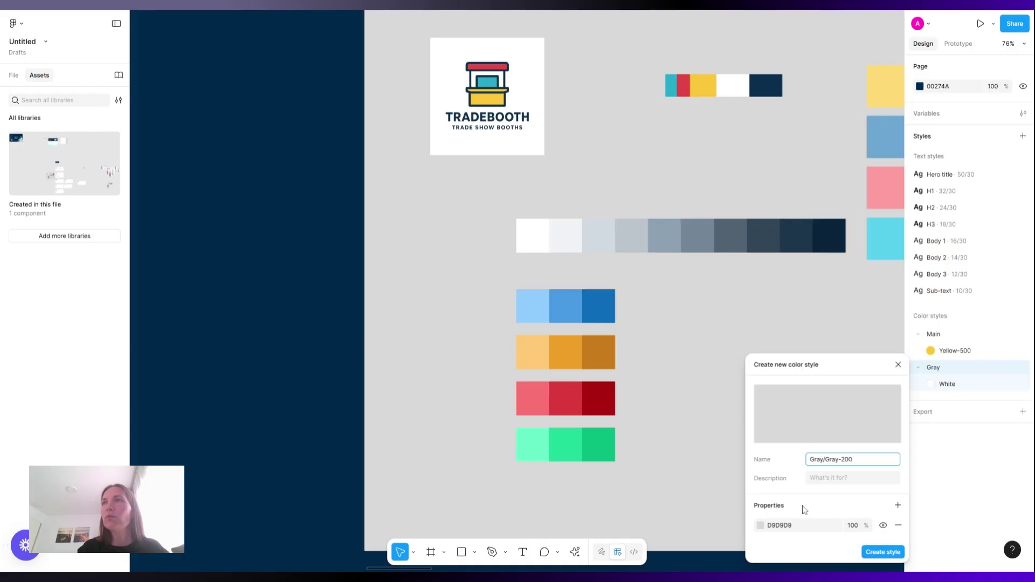
left_click(760, 525)
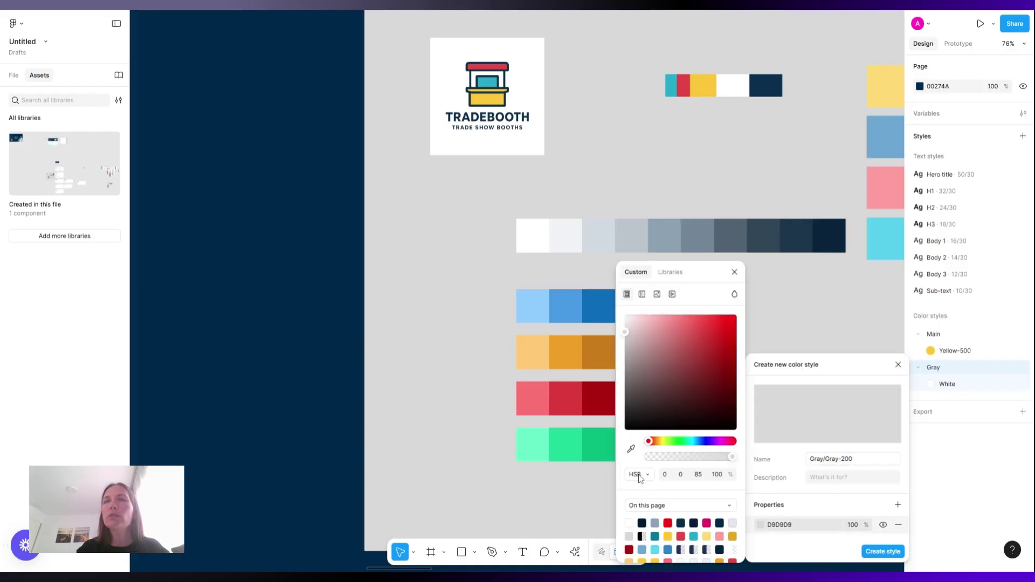
left_click(631, 448)
left_click(604, 237)
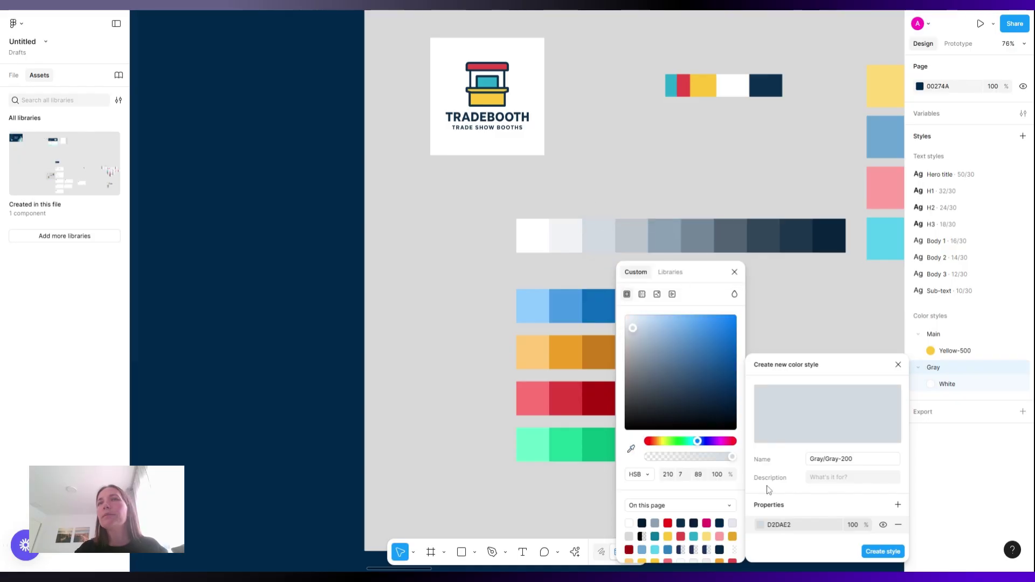
left_click(737, 271)
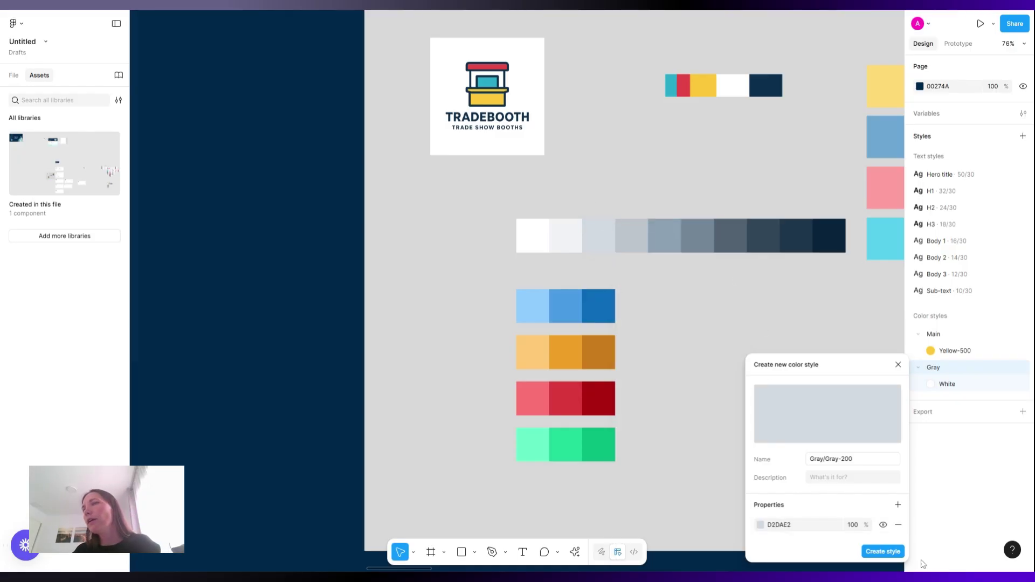
left_click(883, 551)
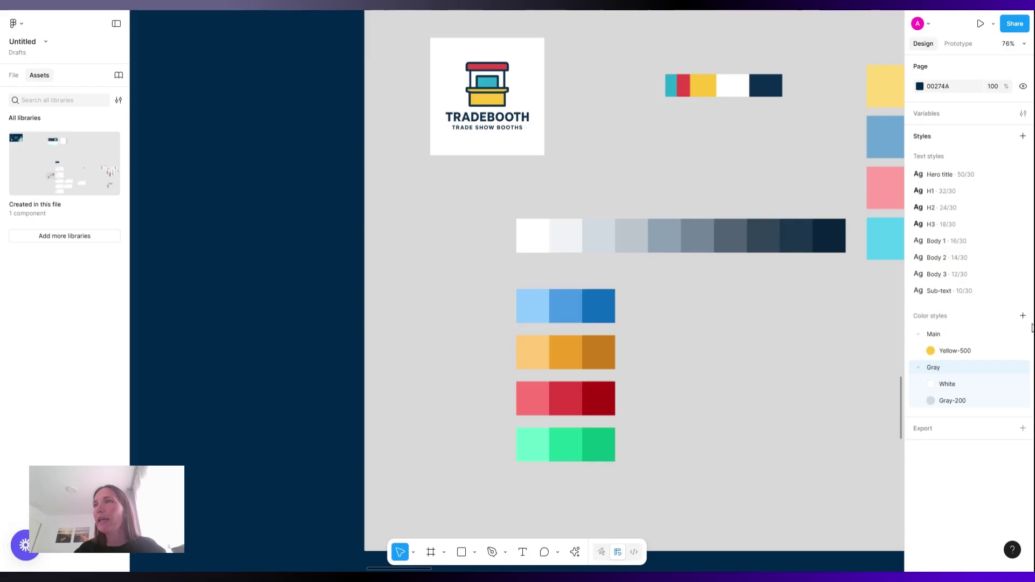
Create the color style "Gray/Gray-100" with F0F3F5 sampled from the second grey-scale swatch, and place it above Gray-200 in the style list
left_click(1022, 367)
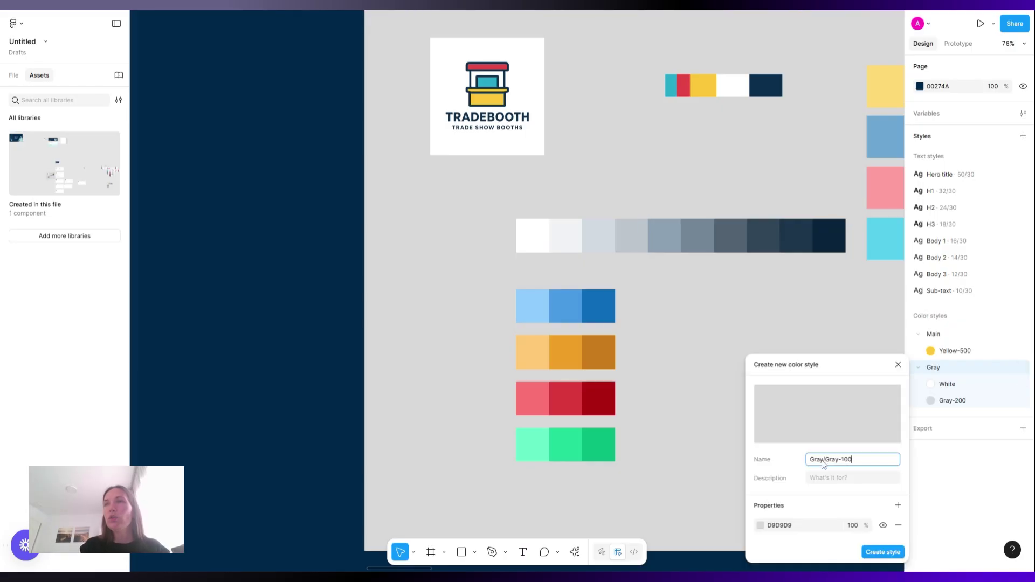
left_click(760, 525)
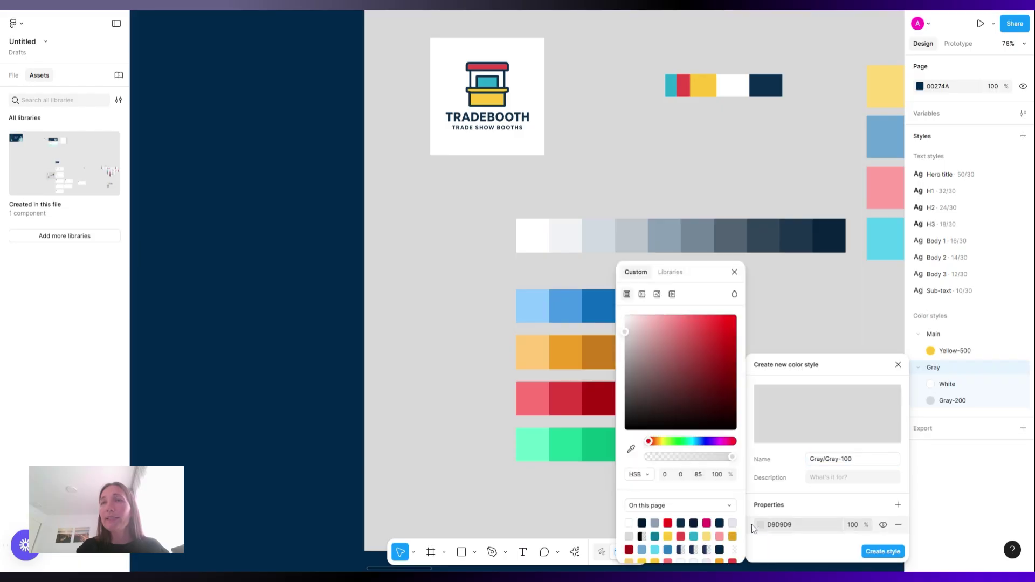
left_click(631, 449)
left_click(566, 235)
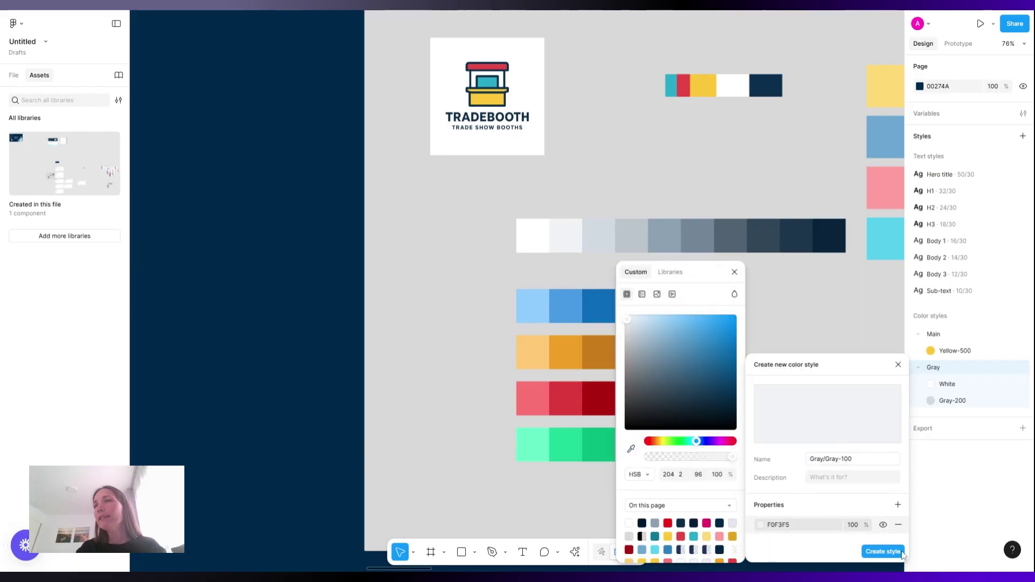
left_click(883, 551)
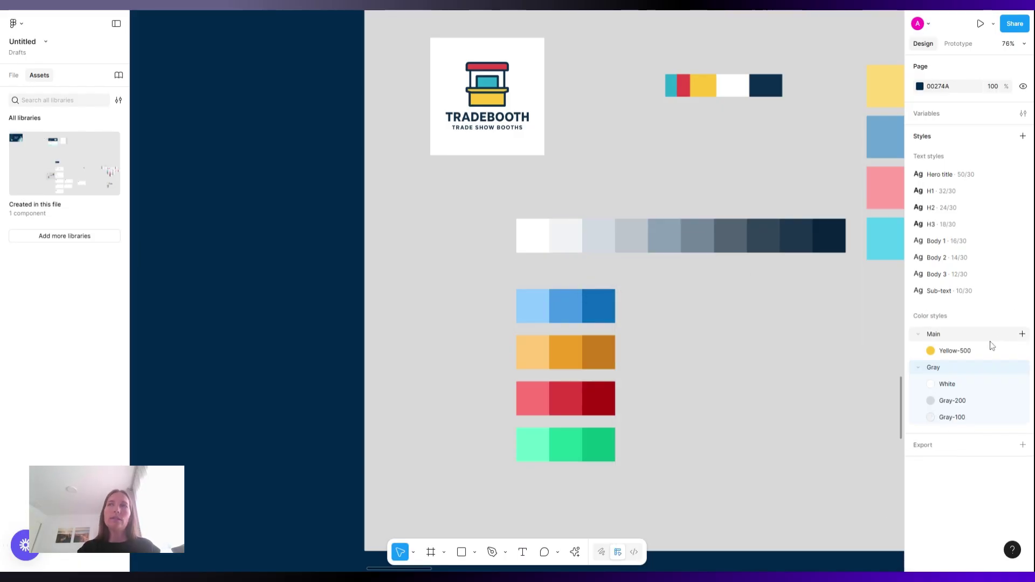
left_click_drag(917, 418, 922, 401)
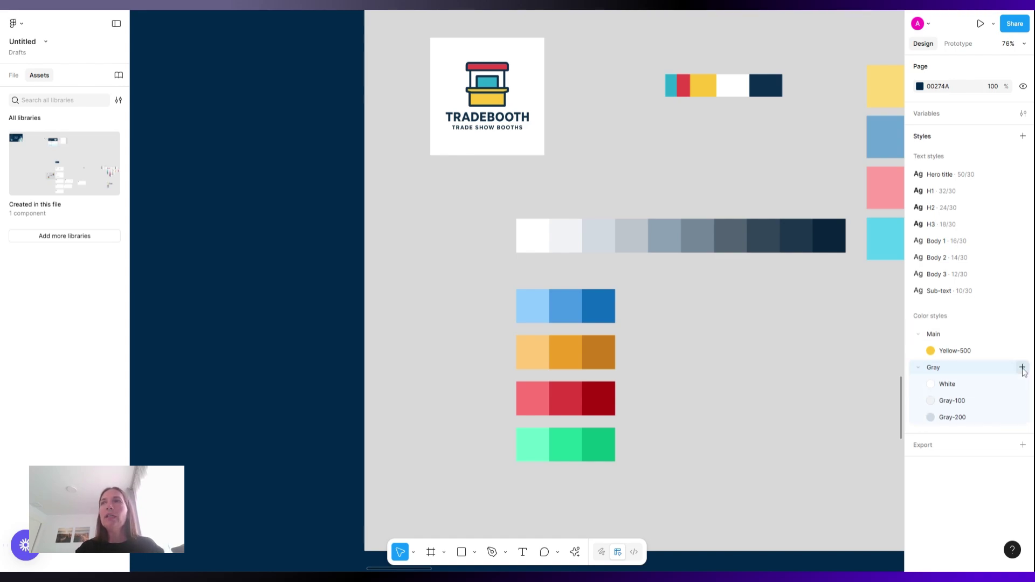
Create the color style "Gray/Gray-300" with BCC5CD sampled from the fourth swatch of the grey scale
left_click(1022, 368)
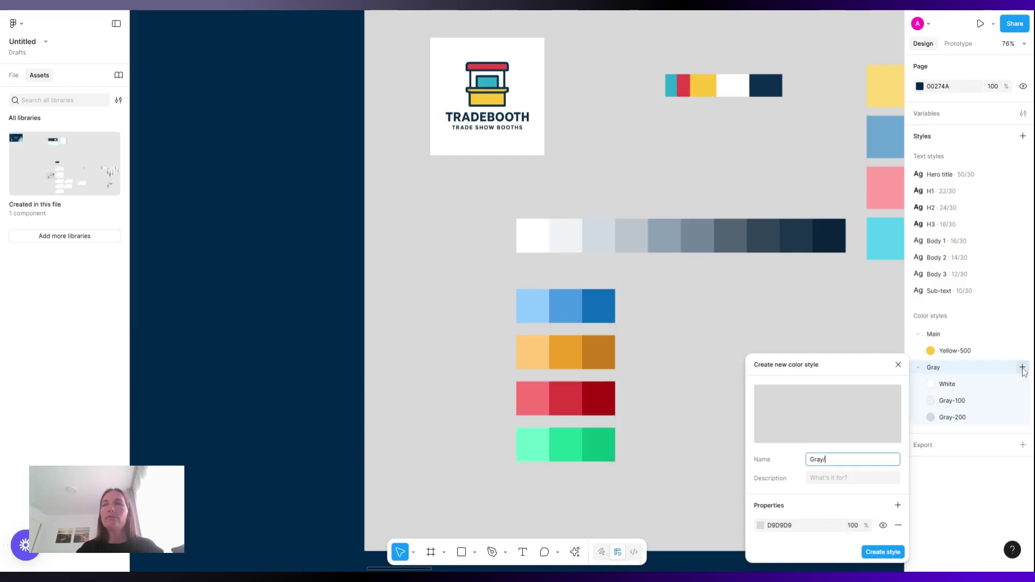
type("Gr")
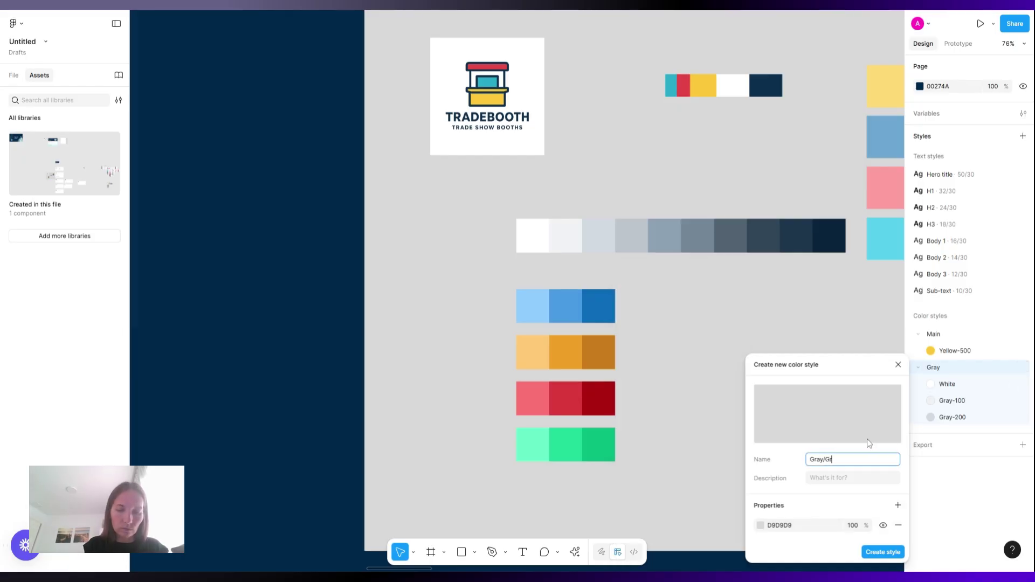
type("ay-")
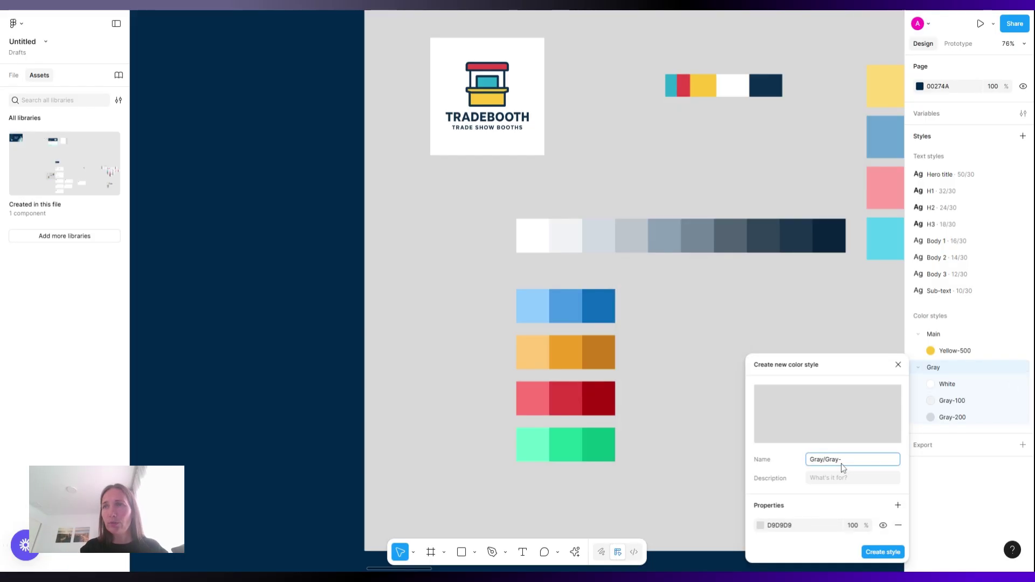
left_click_drag(844, 460, 809, 465)
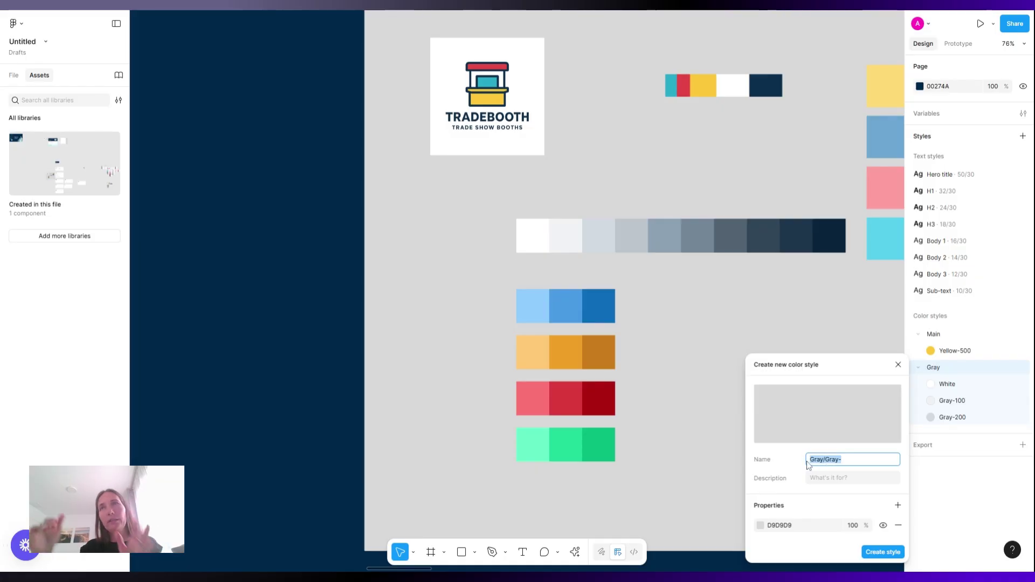
key("Right")
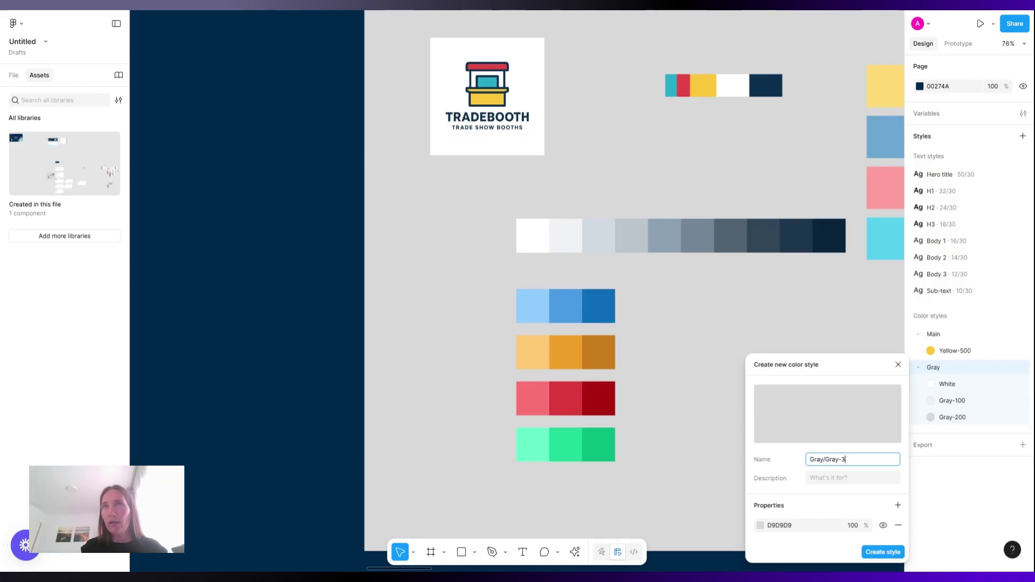
left_click(760, 525)
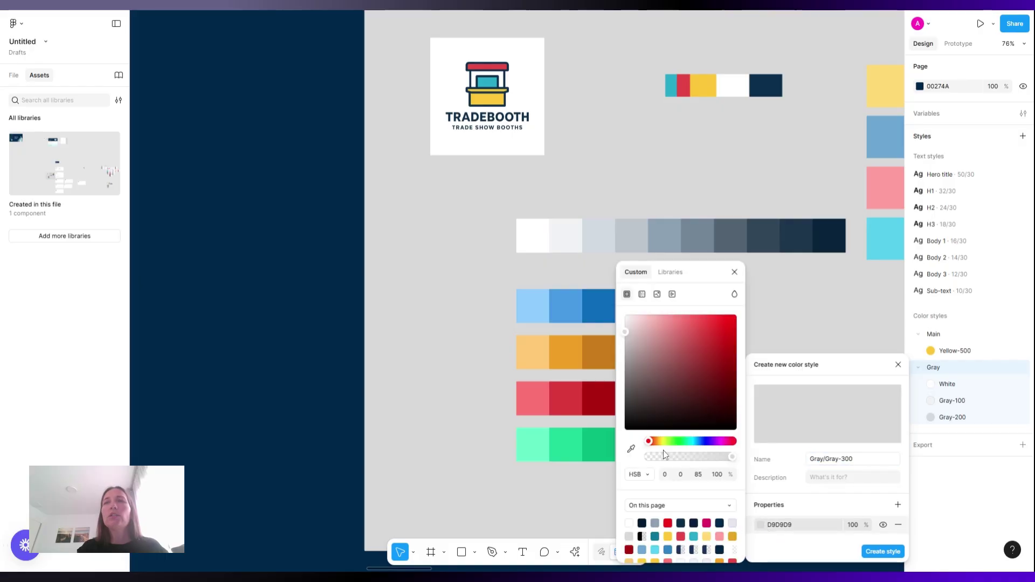
left_click(630, 451)
left_click(632, 235)
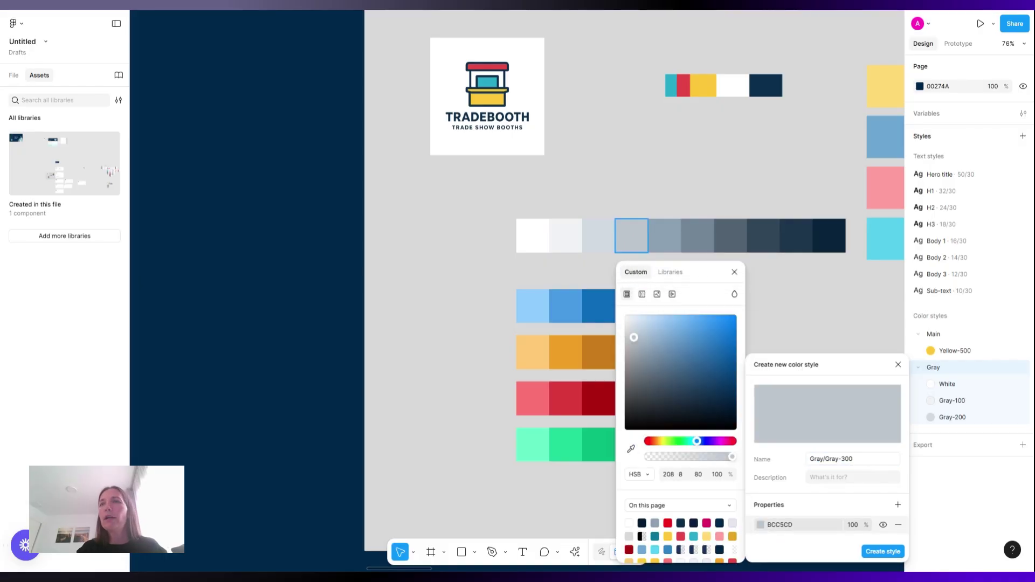
left_click(882, 551)
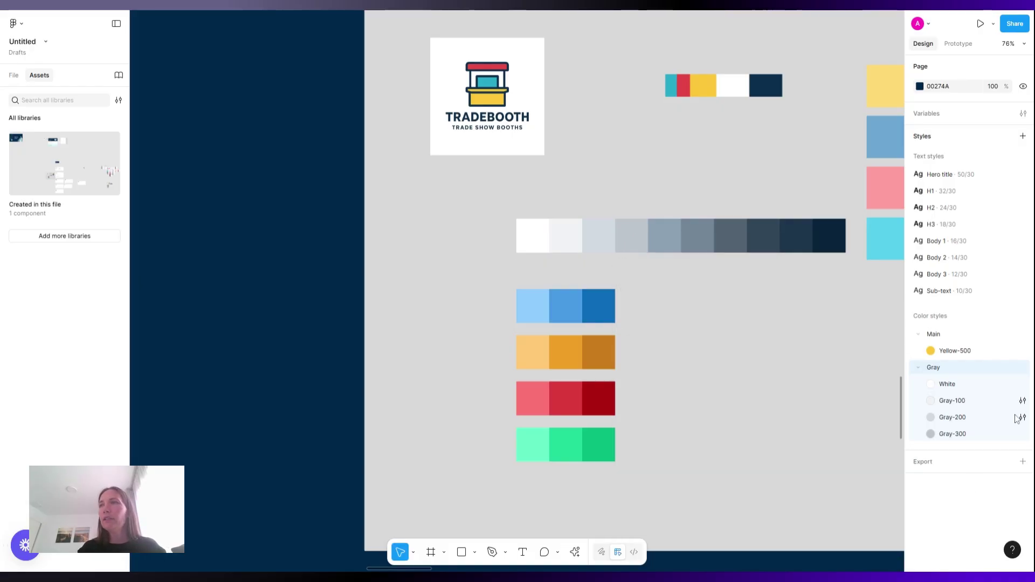
Create the color style "Gray/Gray-400" with 8BA0B2 sampled from the fifth swatch of the grey scale
left_click(1022, 368)
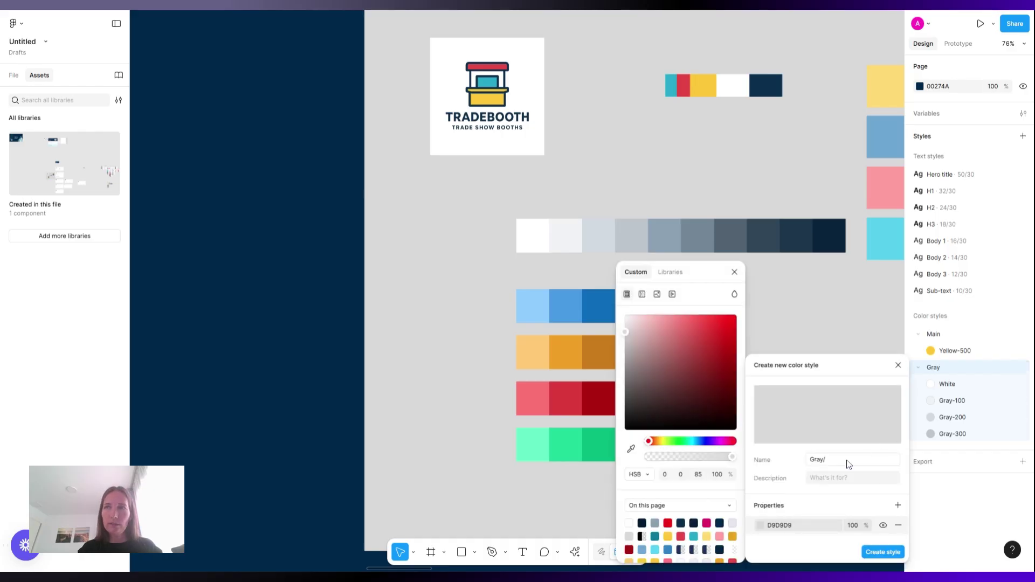
left_click(820, 461)
type("Gray-400")
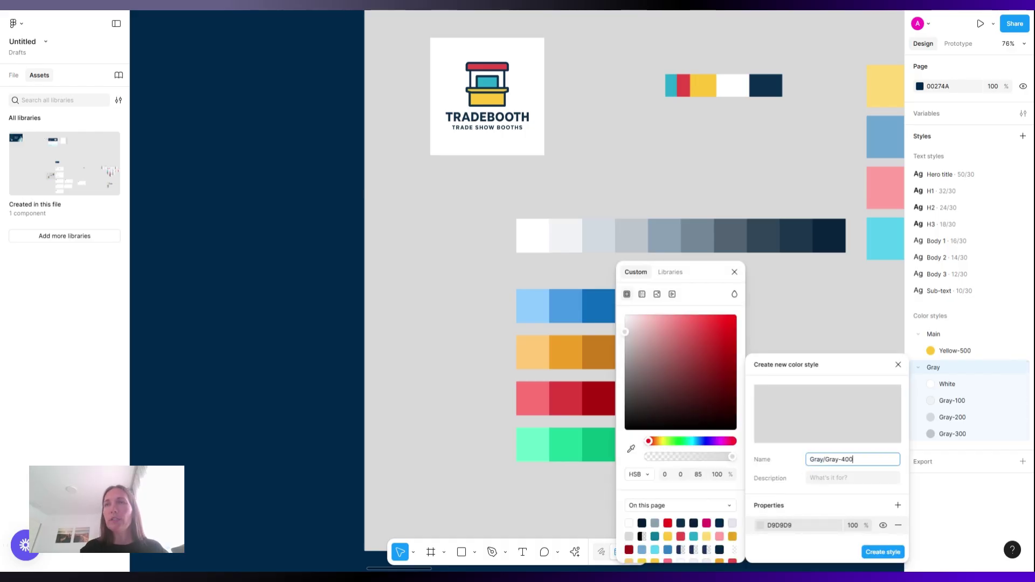
left_click(631, 449)
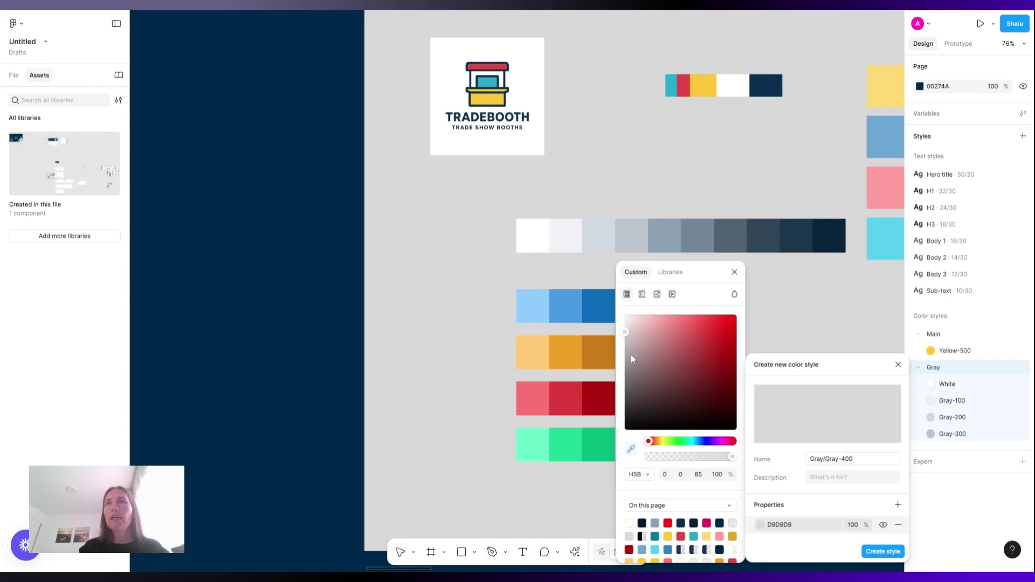
left_click(671, 229)
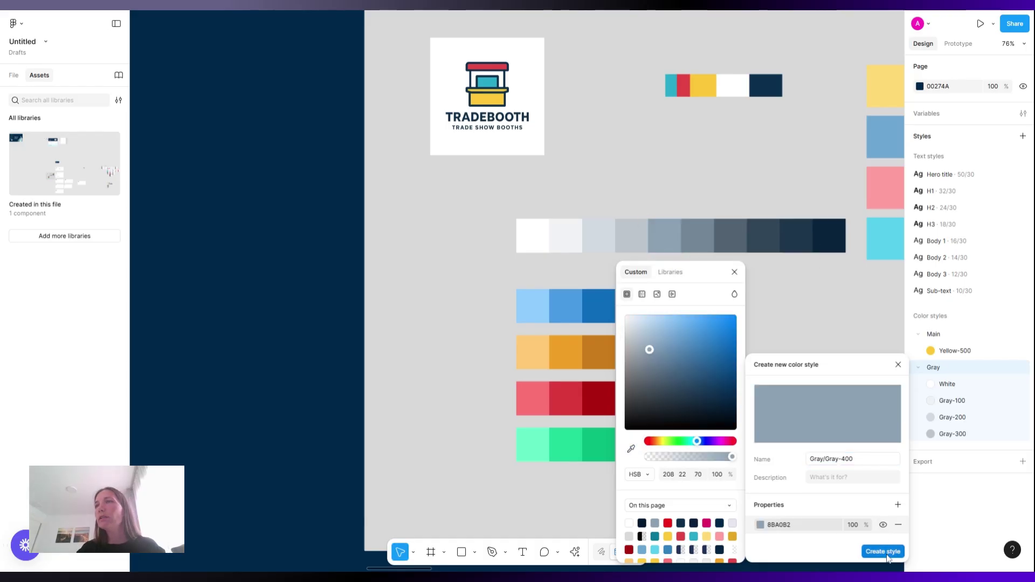
left_click(883, 551)
Create the color style "Gray/Gray-500" with 748797 sampled from the sixth swatch of the grey scale
left_click(1023, 367)
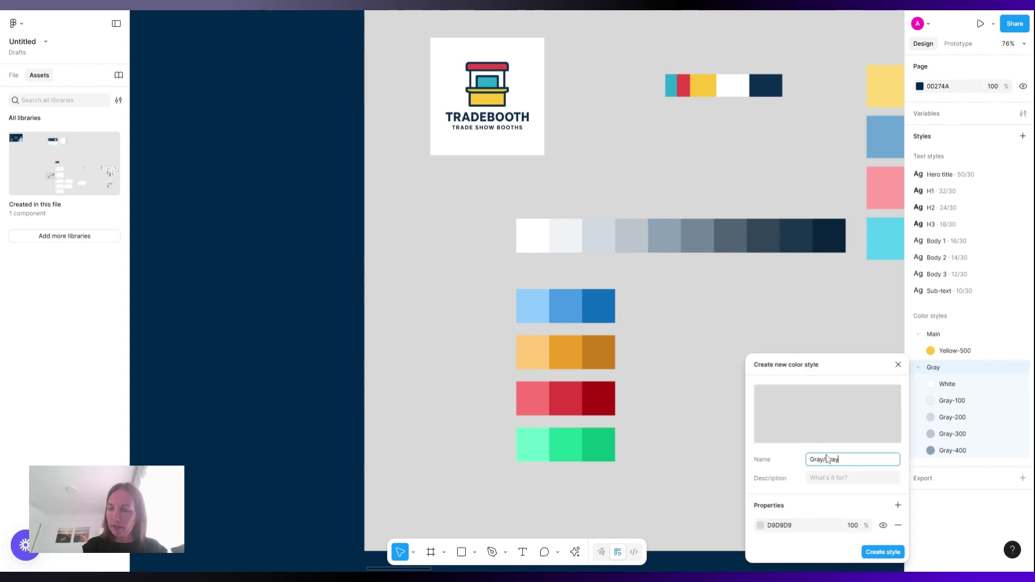
left_click_drag(852, 459, 827, 461)
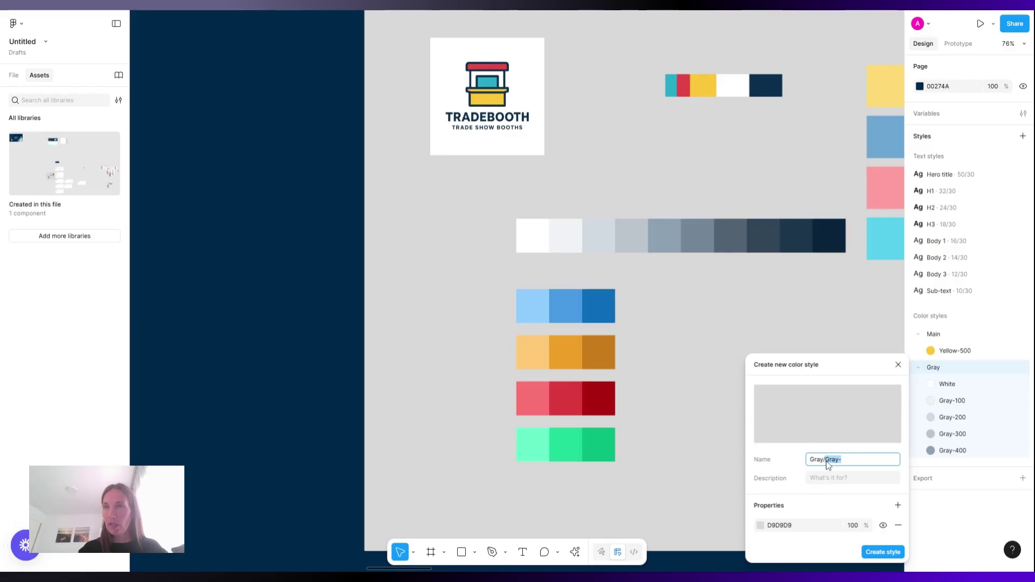
key("Right")
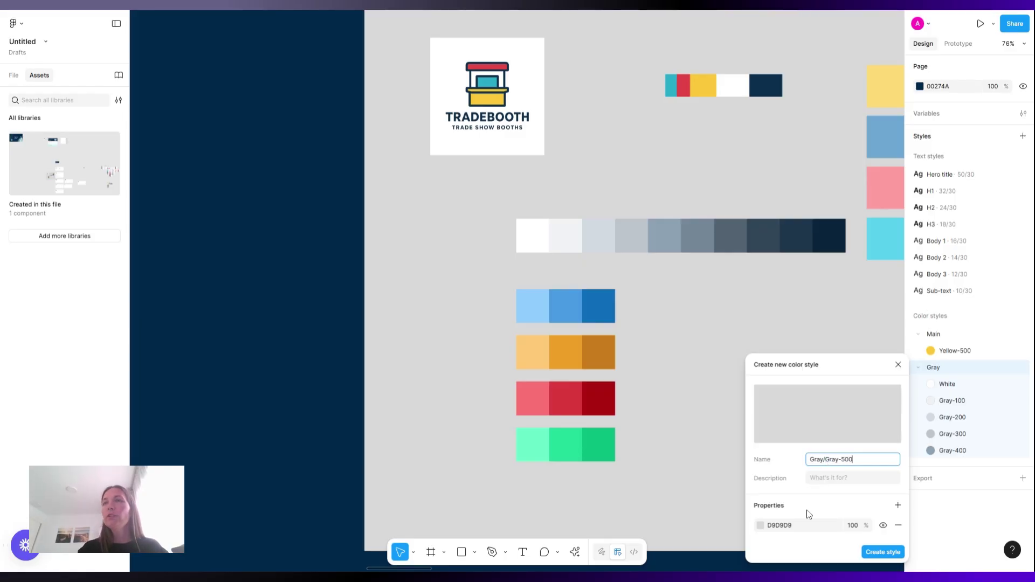
left_click(760, 525)
left_click(629, 450)
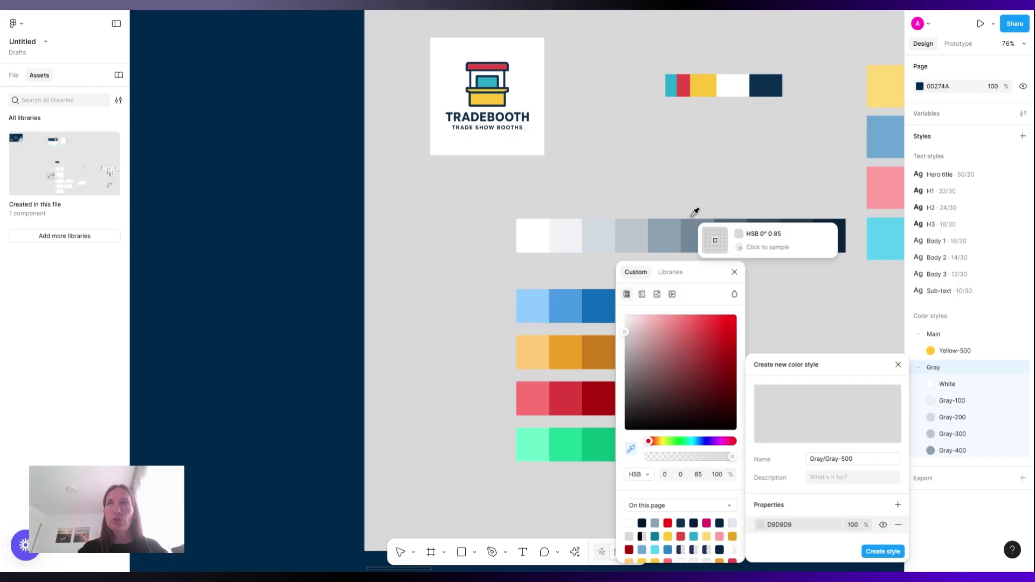
left_click(698, 231)
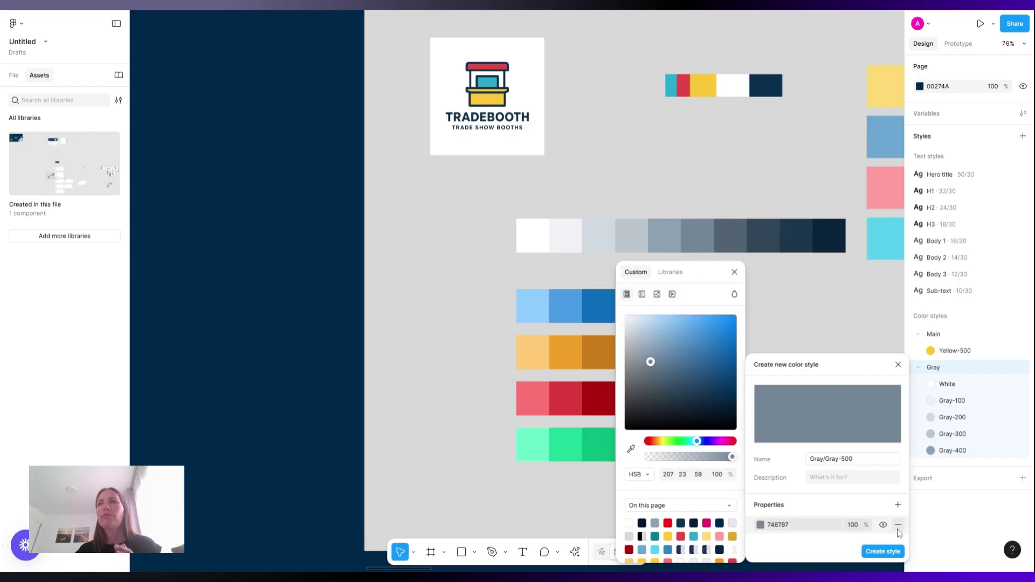
left_click(891, 550)
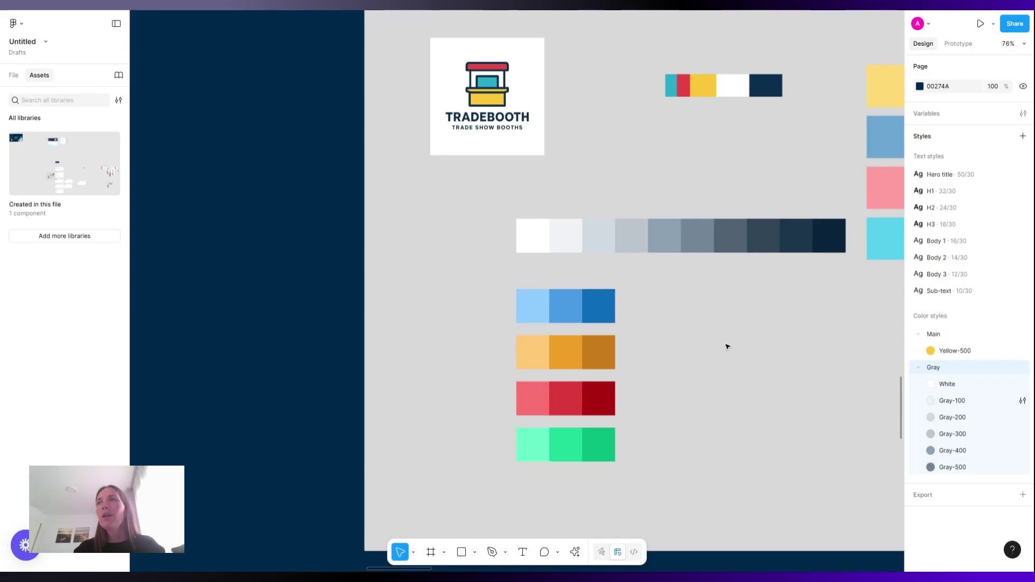
Examine the bordered squares in the Borders section and inspect the first square's stroke and corner radius
scroll(727, 346, "down", 5)
scroll(727, 347, "right", 3)
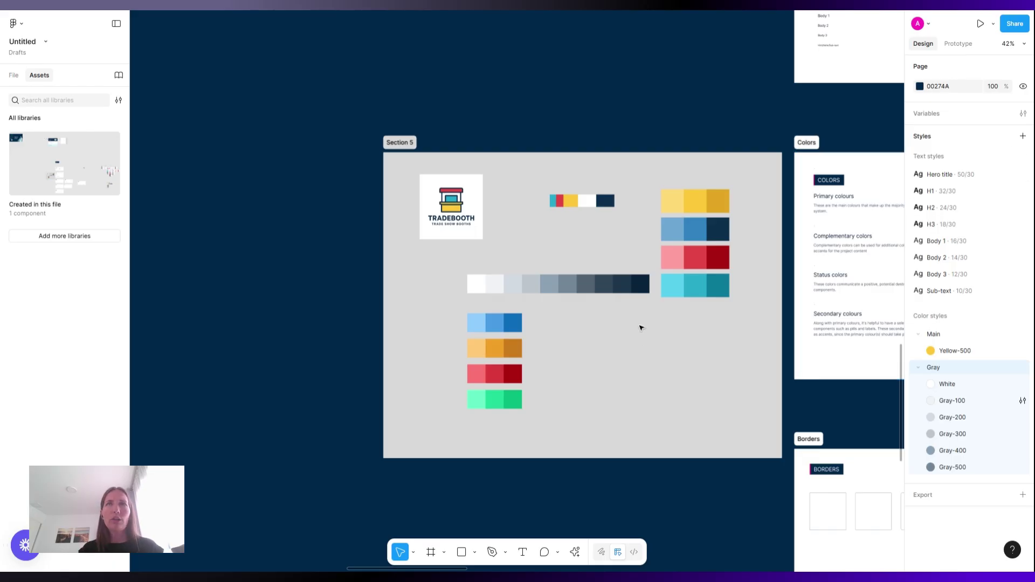
scroll(641, 326, "right", 6)
scroll(641, 326, "down", 3)
scroll(640, 328, "down", 3)
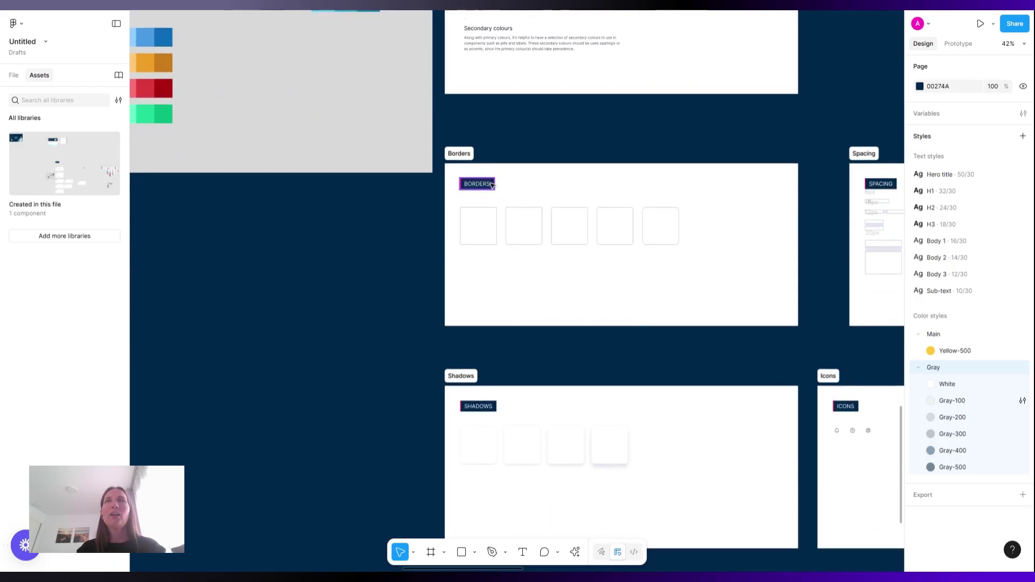
scroll(491, 186, "up", 6)
scroll(491, 186, "down", 2)
scroll(491, 186, "left", 1)
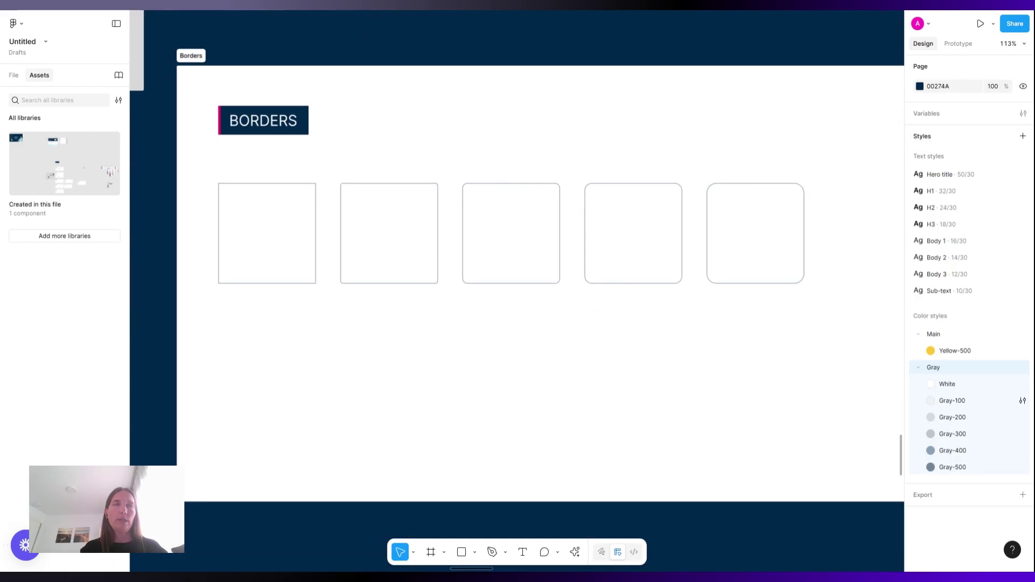
left_click(257, 205)
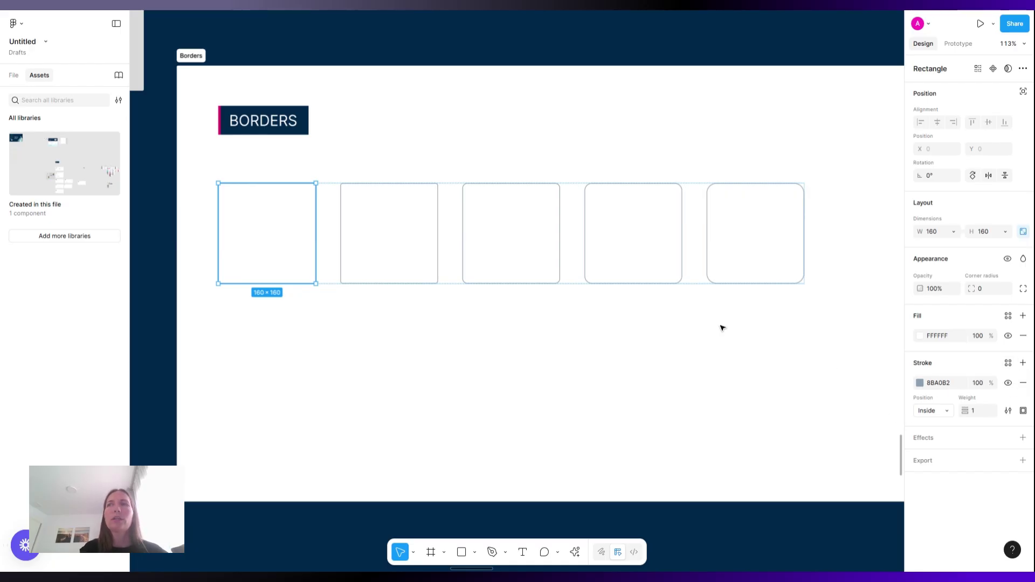
Review the gap and padding examples in the Spacing section and check which kinds of style can be created
scroll(722, 327, "down", 2)
scroll(722, 328, "down", 3)
scroll(722, 327, "down", 6)
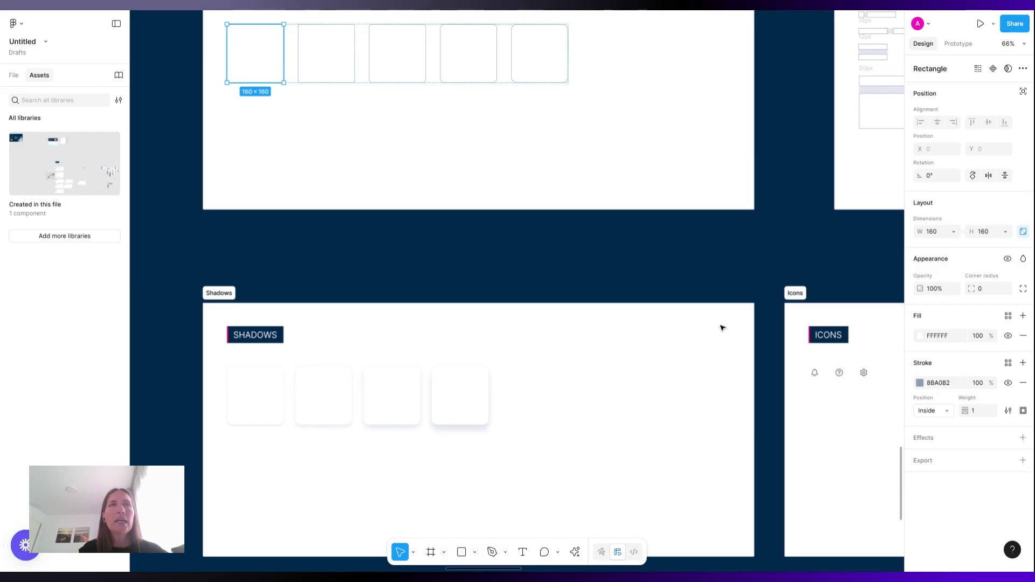
scroll(489, 302, "up", 4)
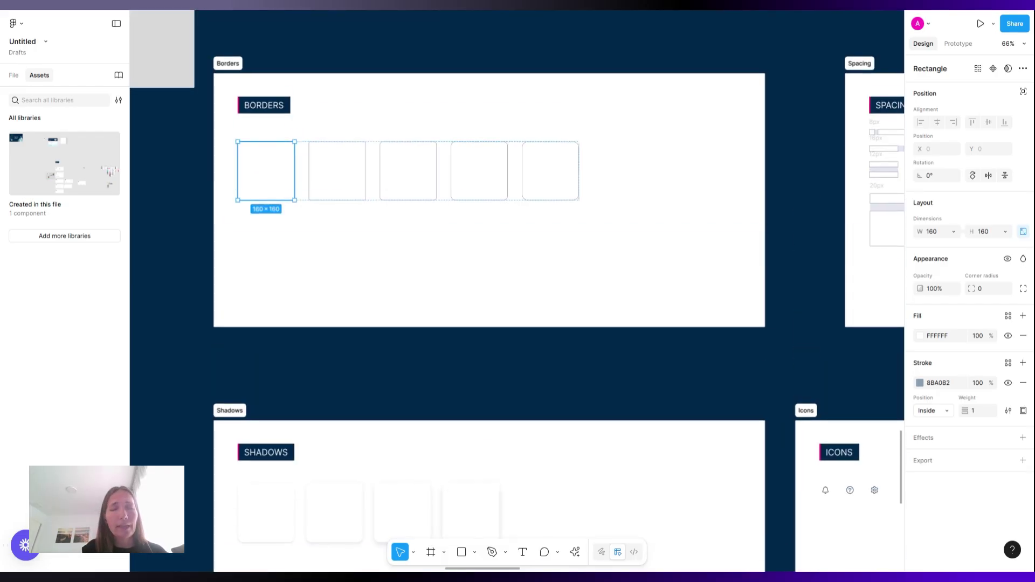
scroll(477, 312, "down", 1)
scroll(477, 312, "right", 10)
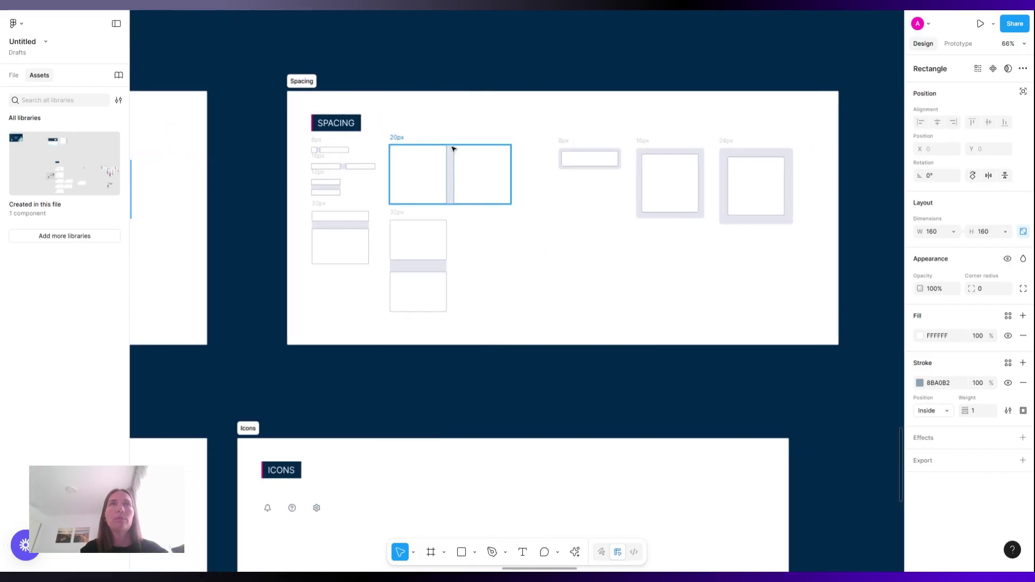
scroll(453, 149, "up", 2)
scroll(452, 149, "up", 3)
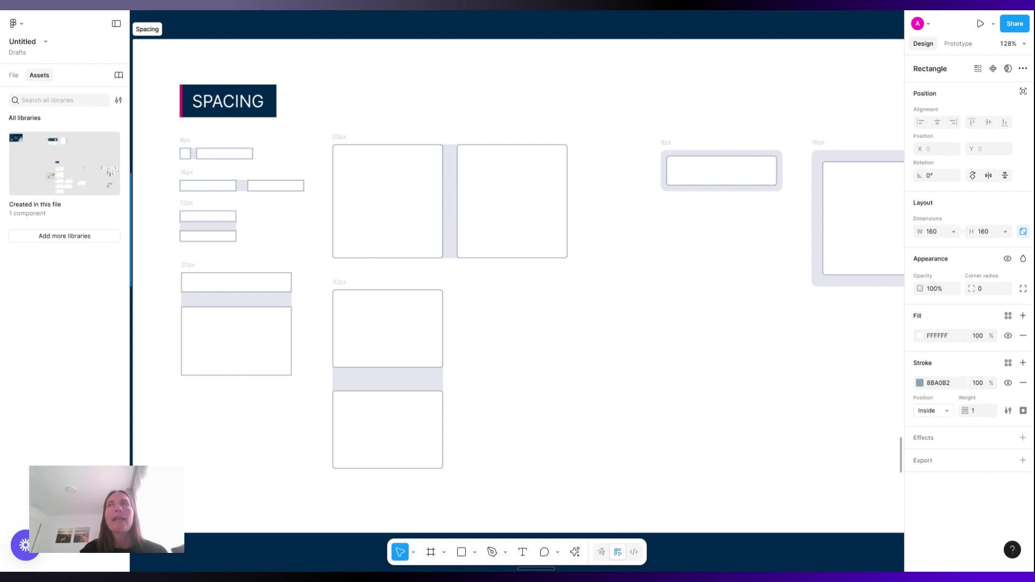
left_click(463, 24)
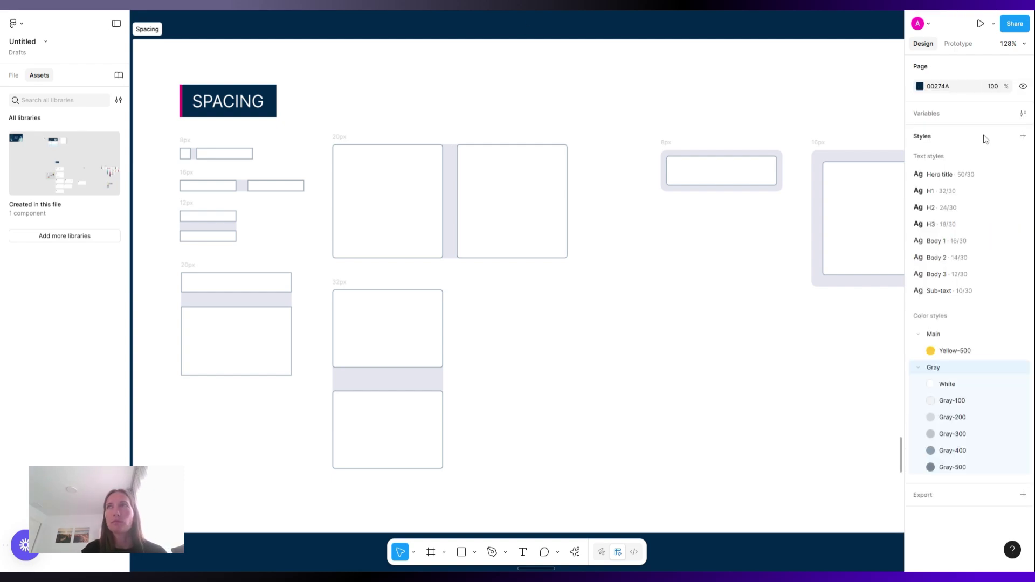
left_click(1025, 138)
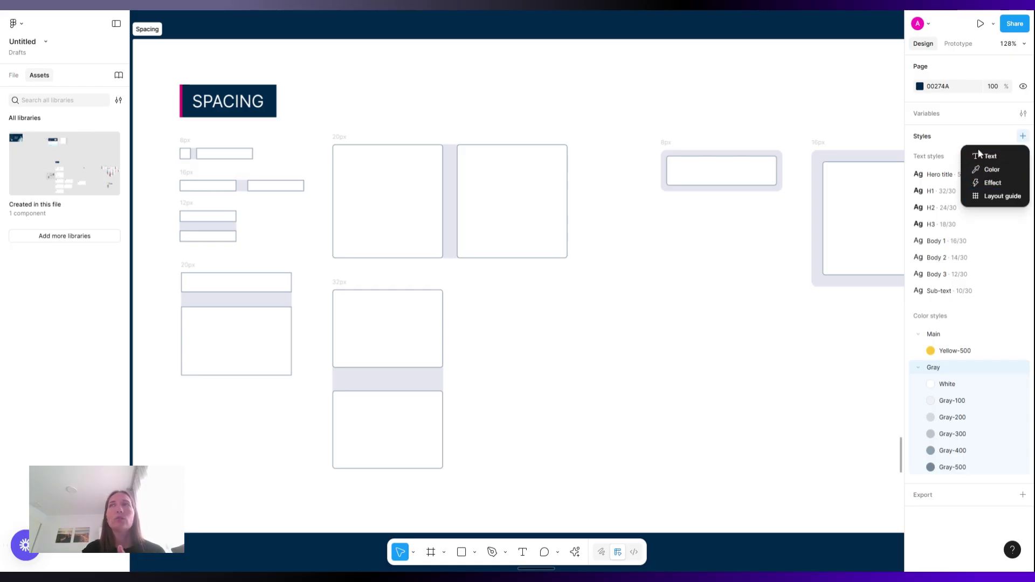
left_click(656, 30)
Detach the shared shadow effect style from the fourth square in the Shadows section, keeping only its two original drop shadows
scroll(656, 30, "down", 5)
scroll(656, 30, "down", 4)
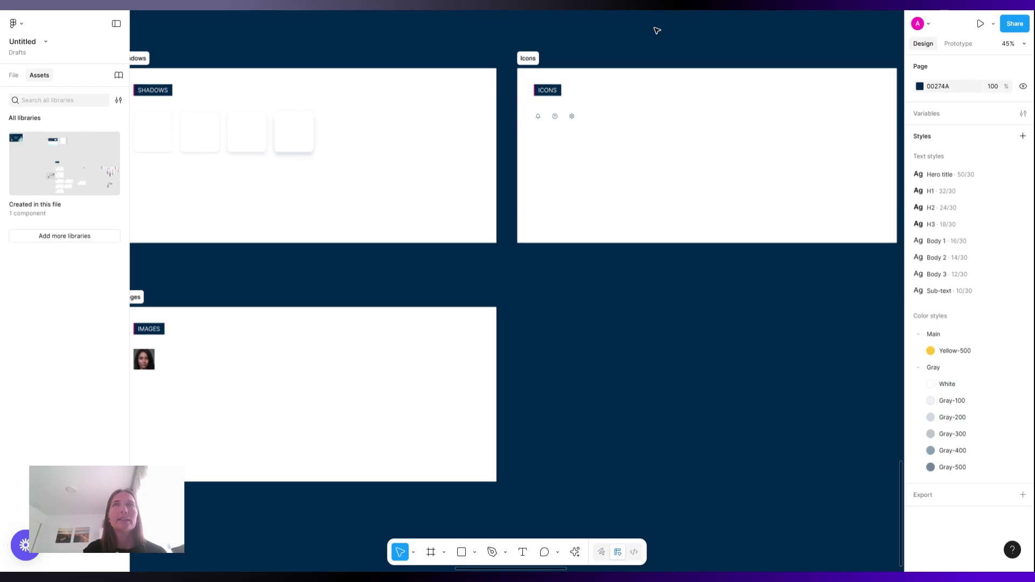
scroll(656, 30, "left", 6)
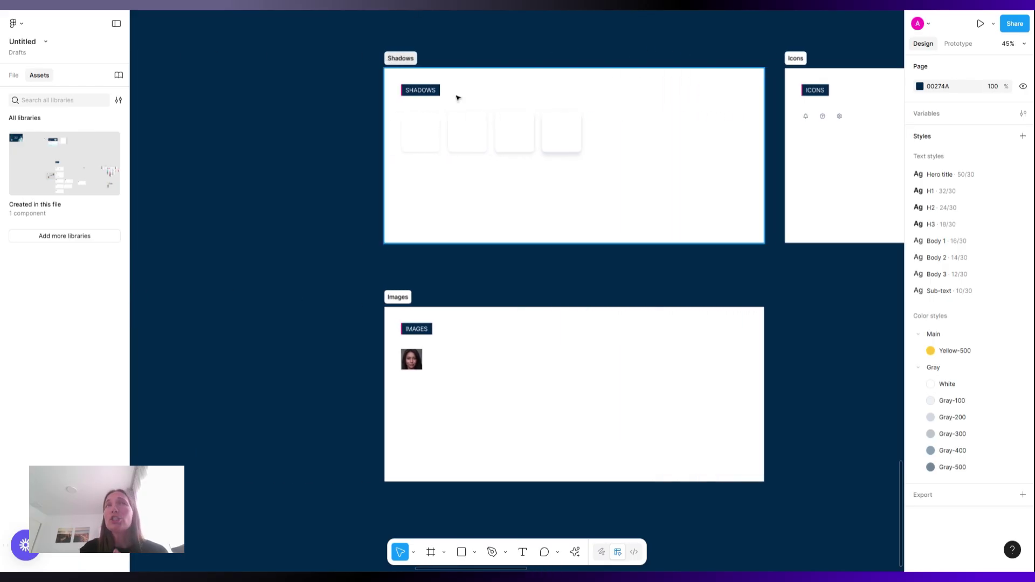
scroll(458, 97, "up", 5)
scroll(458, 97, "up", 3)
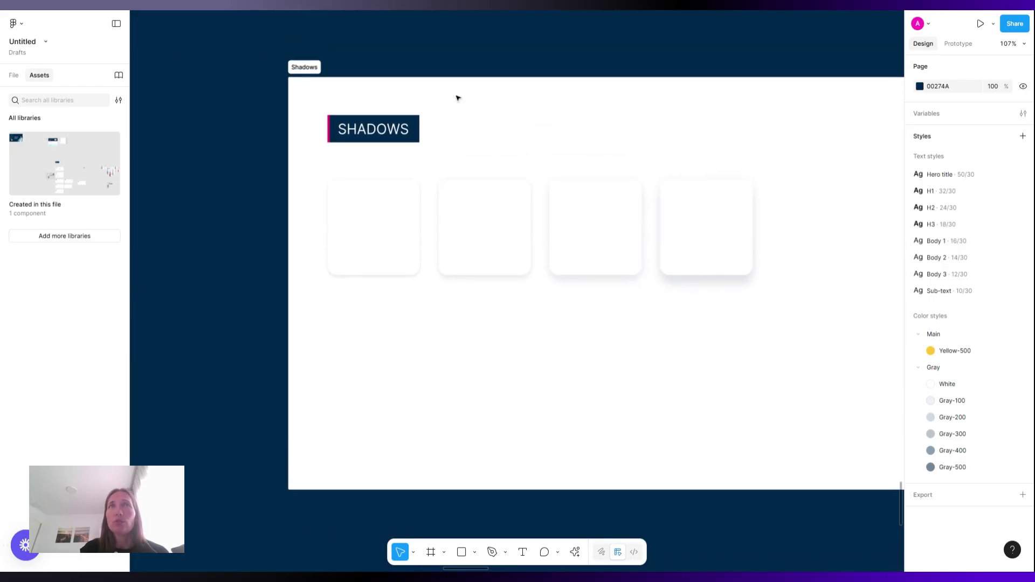
left_click(722, 247)
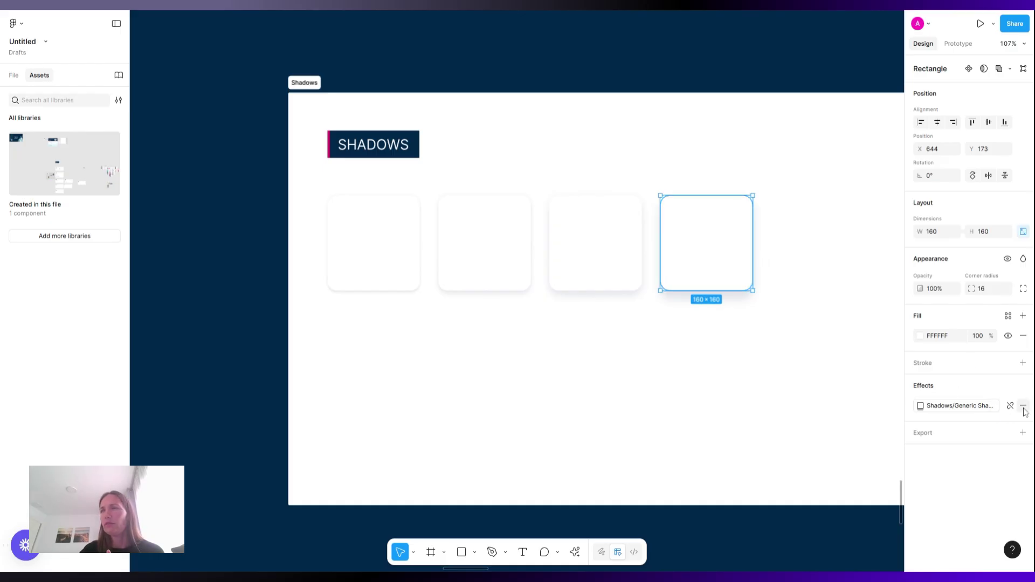
left_click(1010, 405)
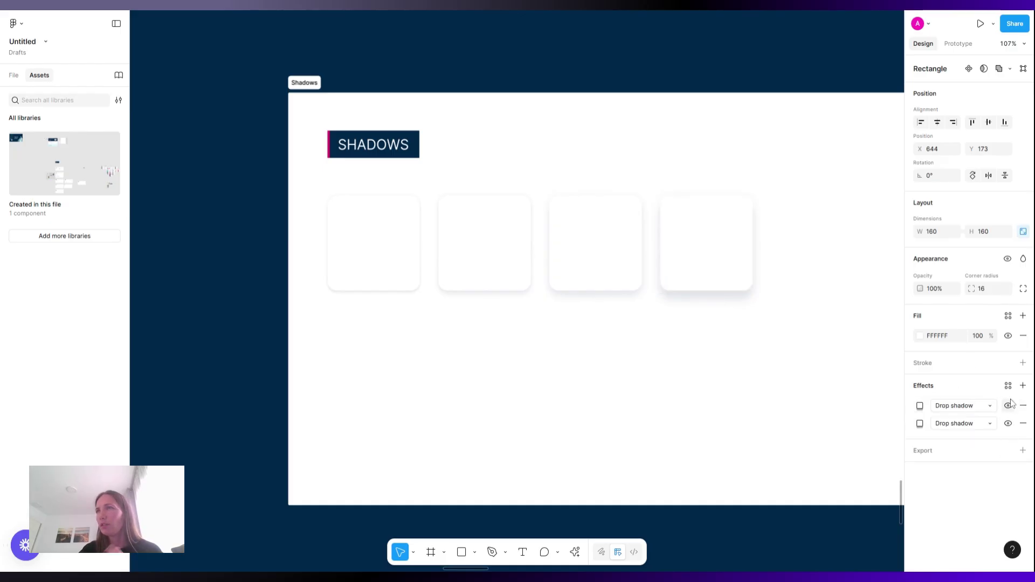
left_click(1023, 386)
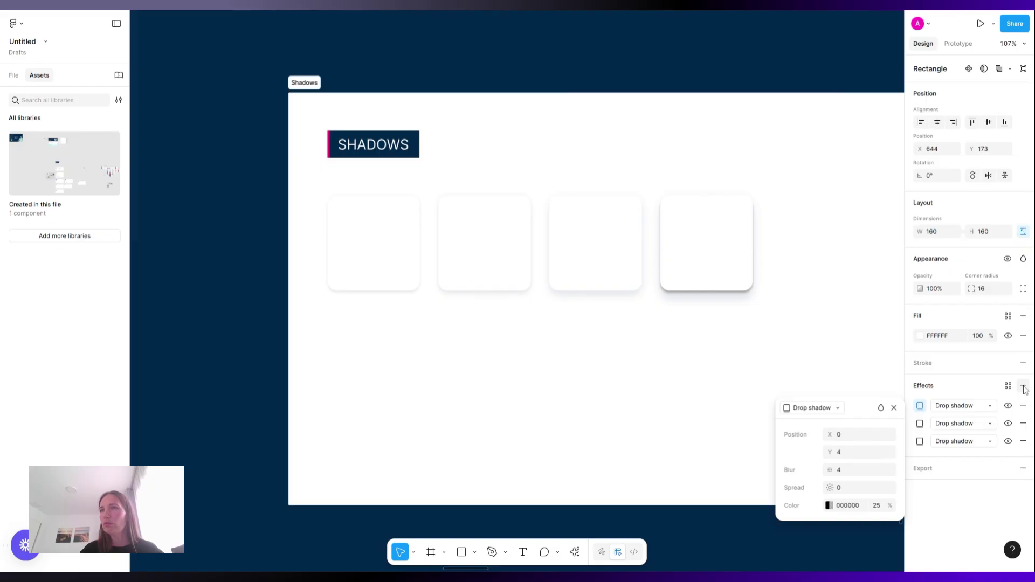
left_click(1023, 423)
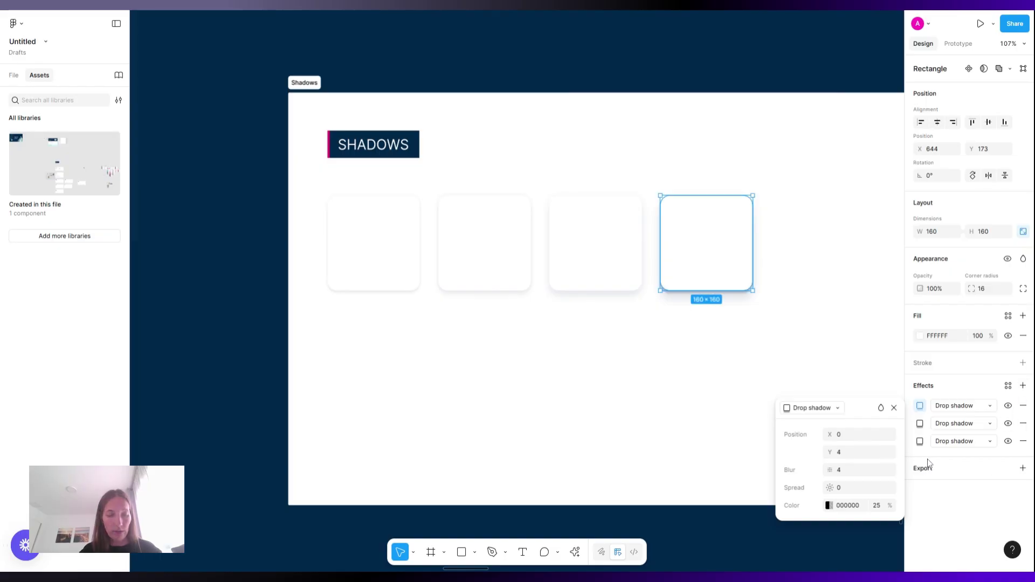
Save the fourth square's drop shadows as the effect style "Shadows/Large" and expand the Shadows group in the style list
left_click(1007, 385)
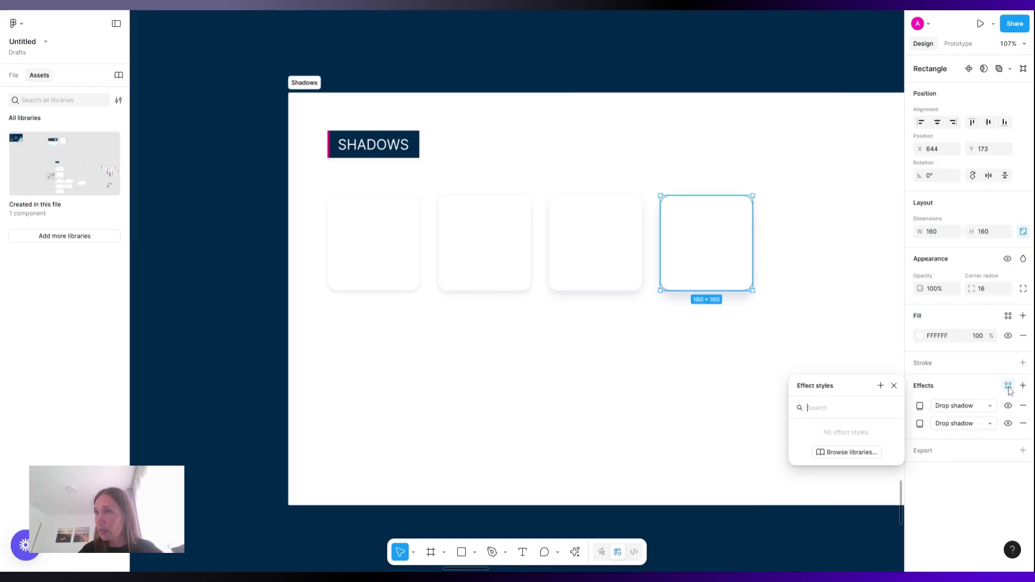
left_click(879, 386)
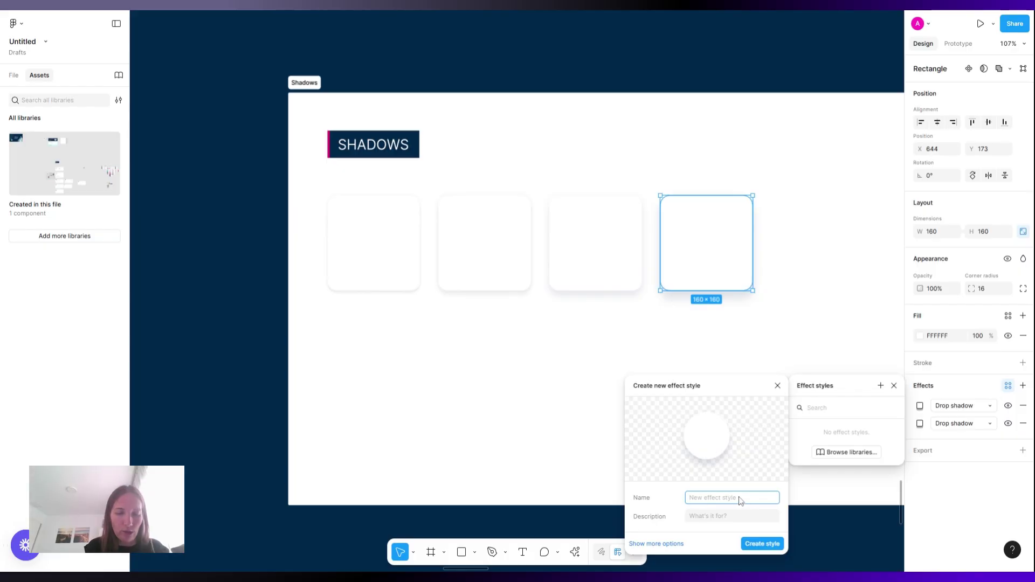
type("Large")
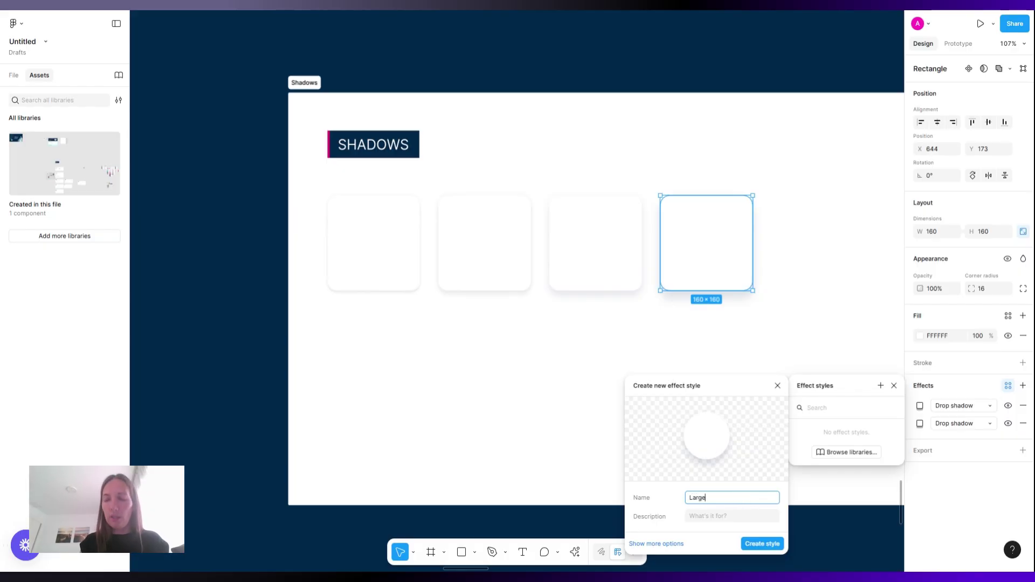
type("Shadows")
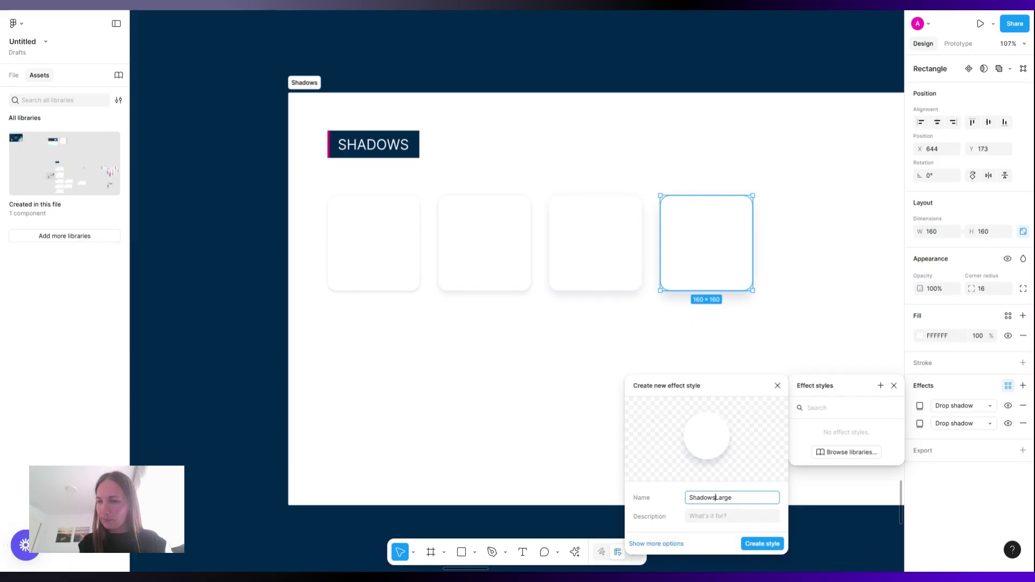
type(" /")
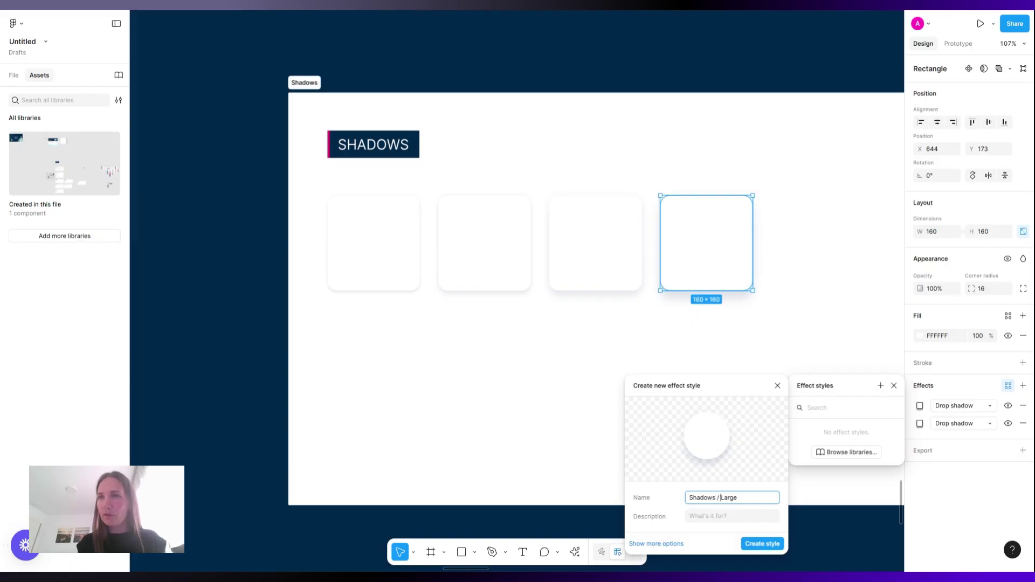
left_click(760, 544)
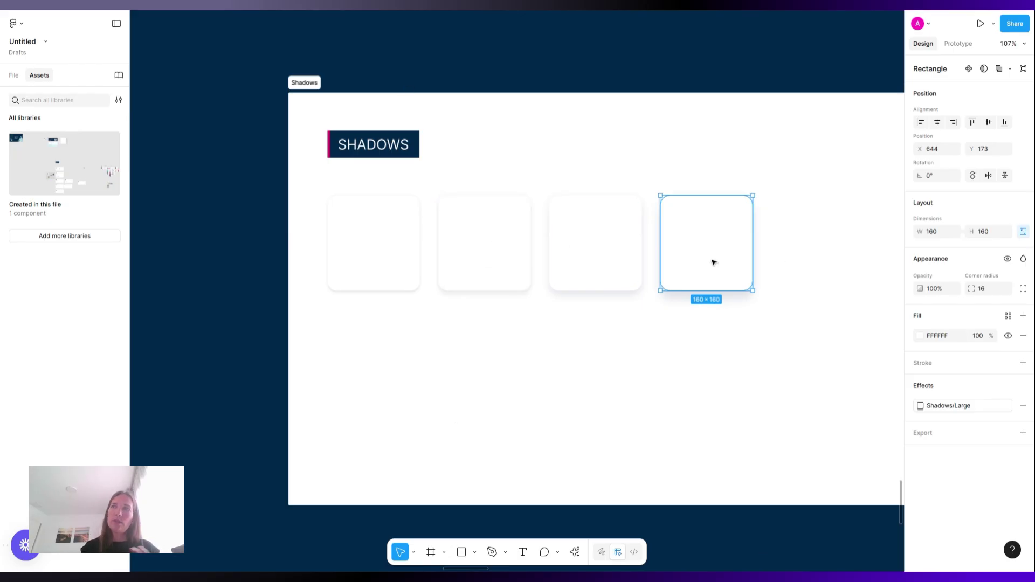
left_click(745, 65)
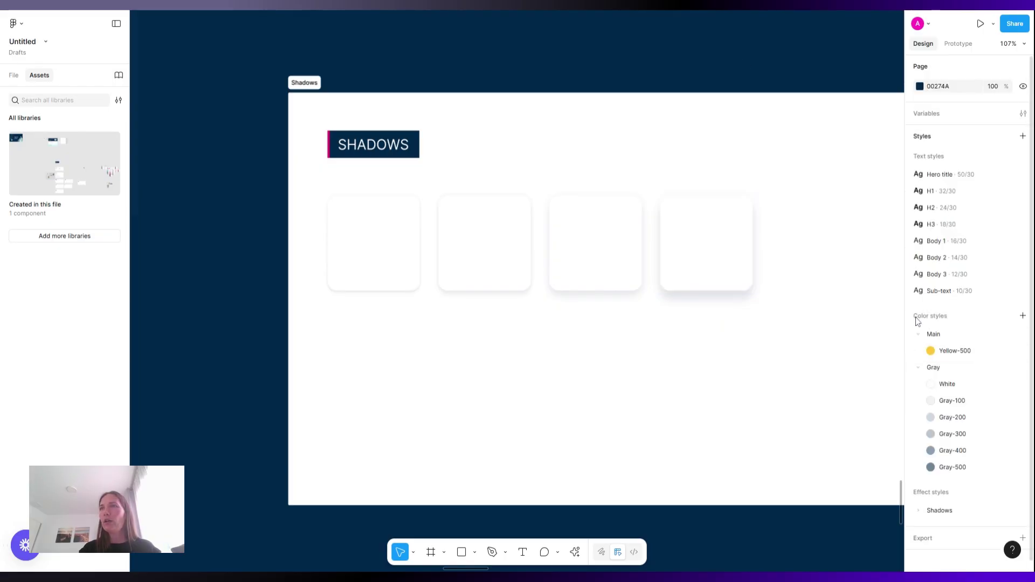
left_click(918, 511)
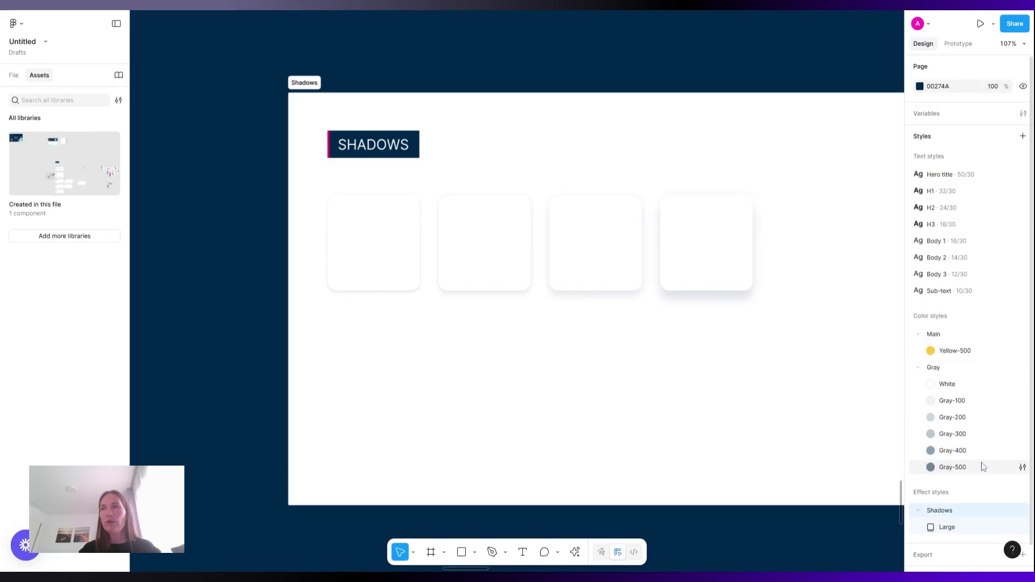
Start a new colour style from the image fill of the woman's portrait in the Images section
scroll(982, 466, "down", 1)
scroll(659, 355, "right", 10)
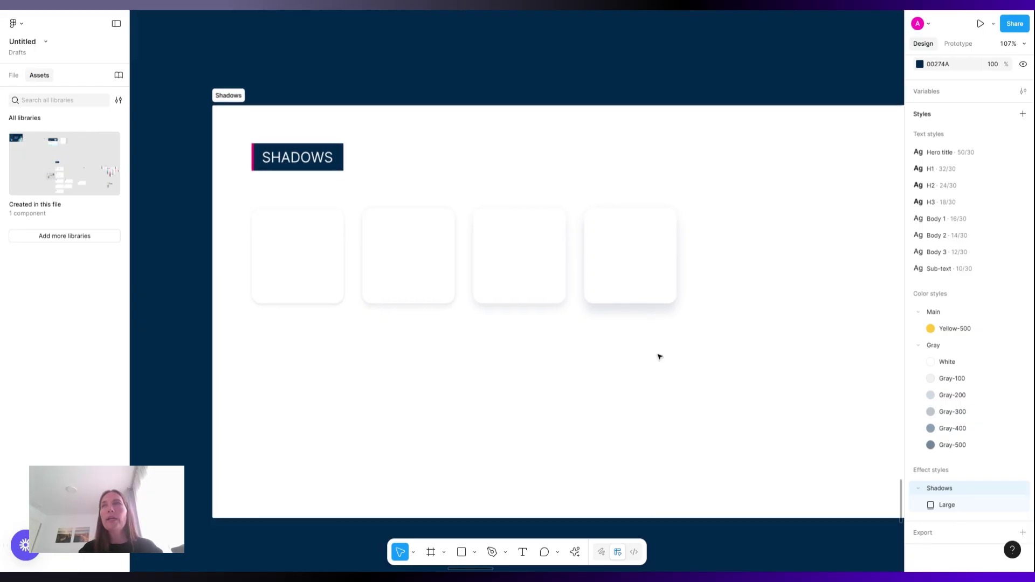
scroll(658, 355, "up", 5)
scroll(658, 355, "down", 3)
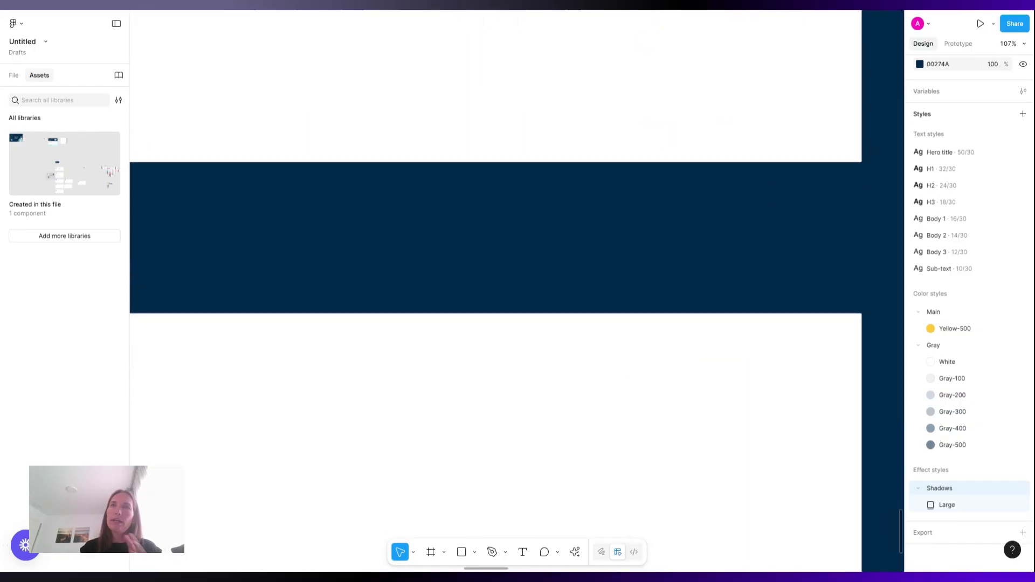
scroll(659, 356, "left", 5)
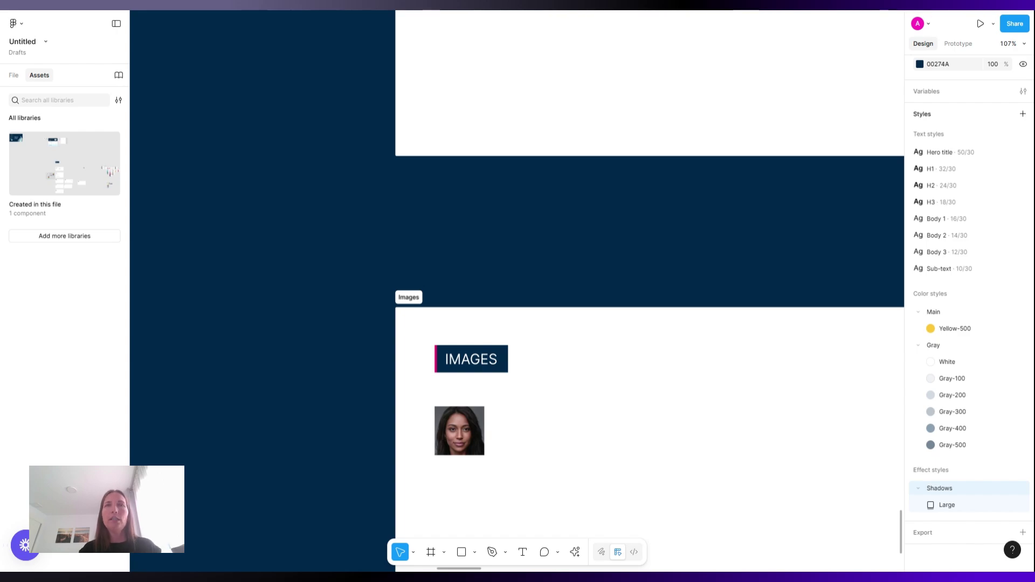
left_click(462, 434)
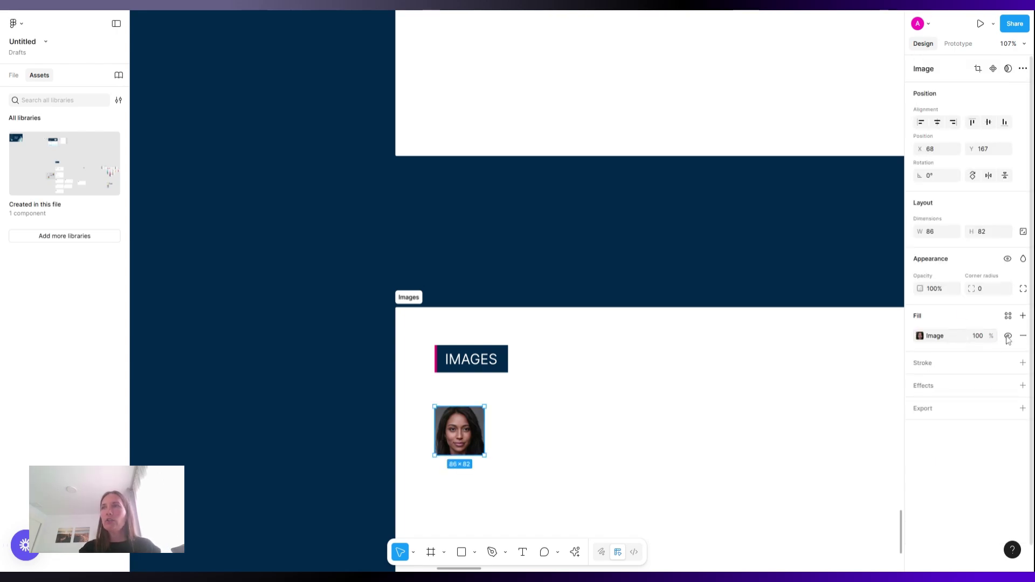
left_click(1008, 316)
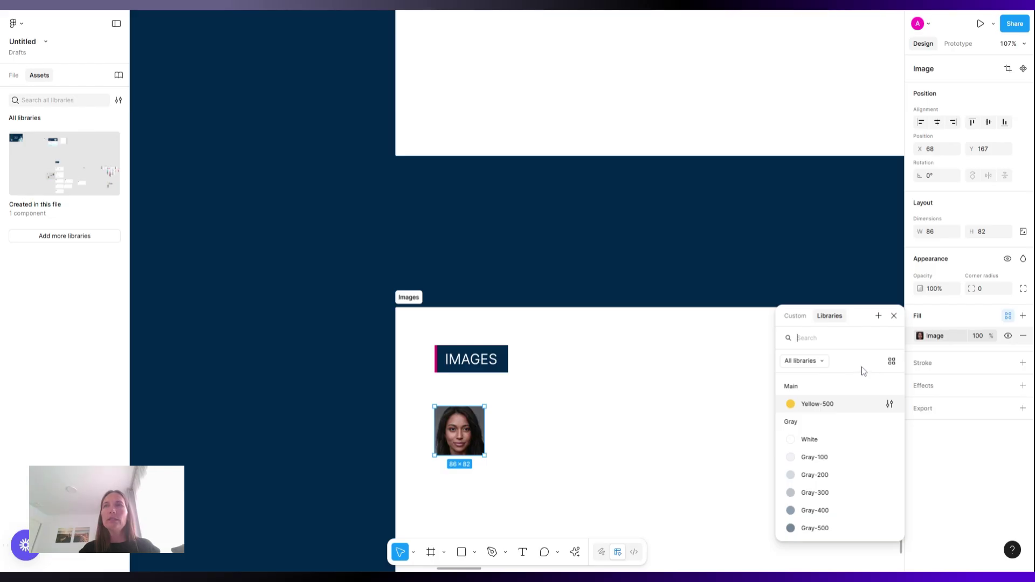
left_click(878, 317)
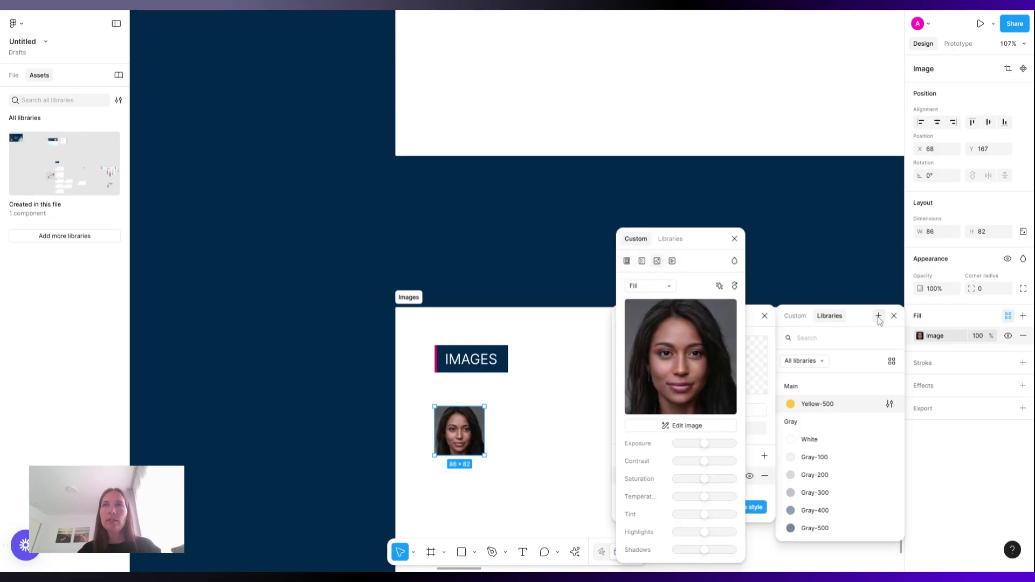
left_click(675, 240)
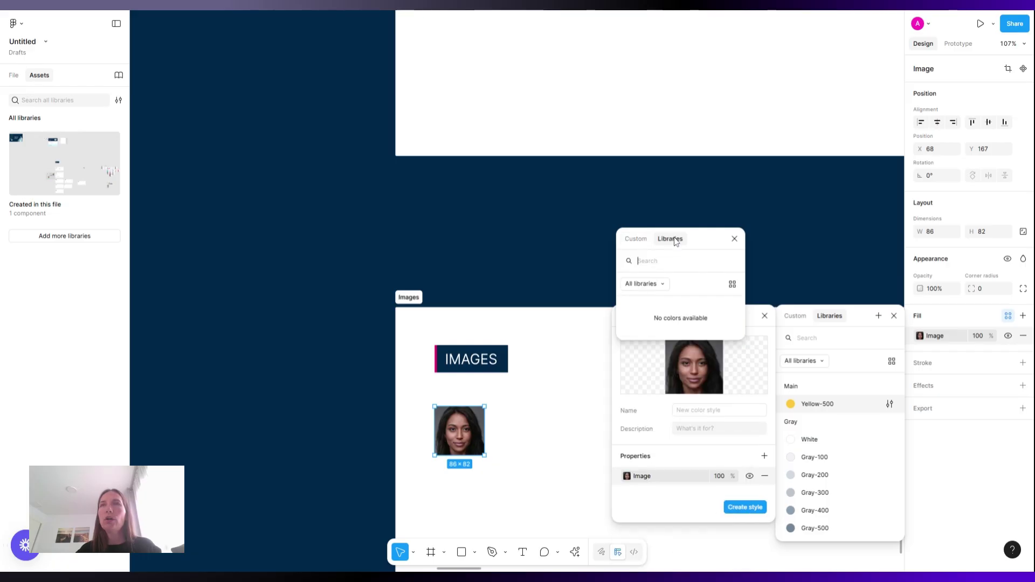
left_click(735, 239)
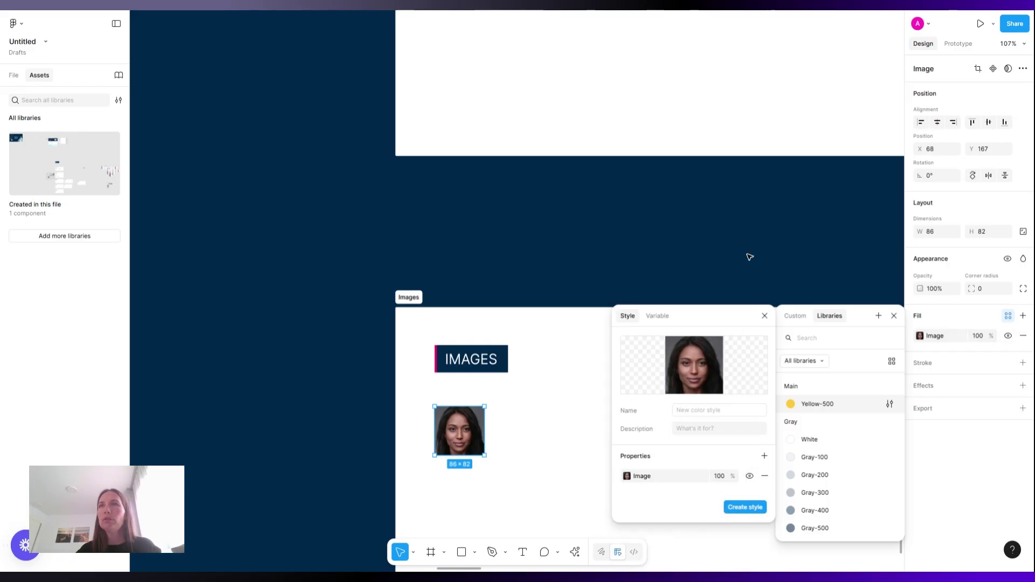
Name the portrait's fill style "Users/Woman 1", create it, and check the Users group in the colour style list
left_click(701, 410)
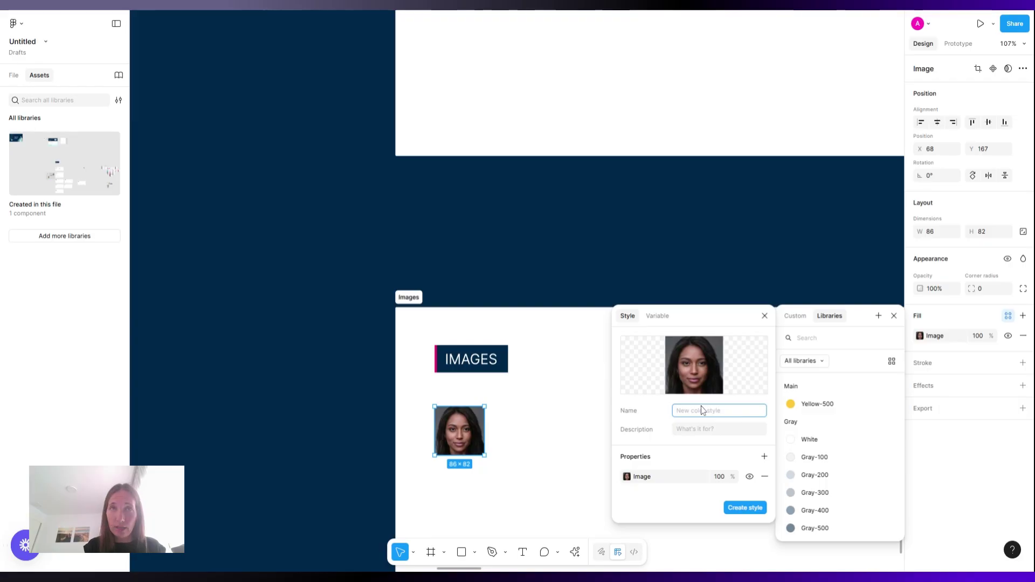
type("Users")
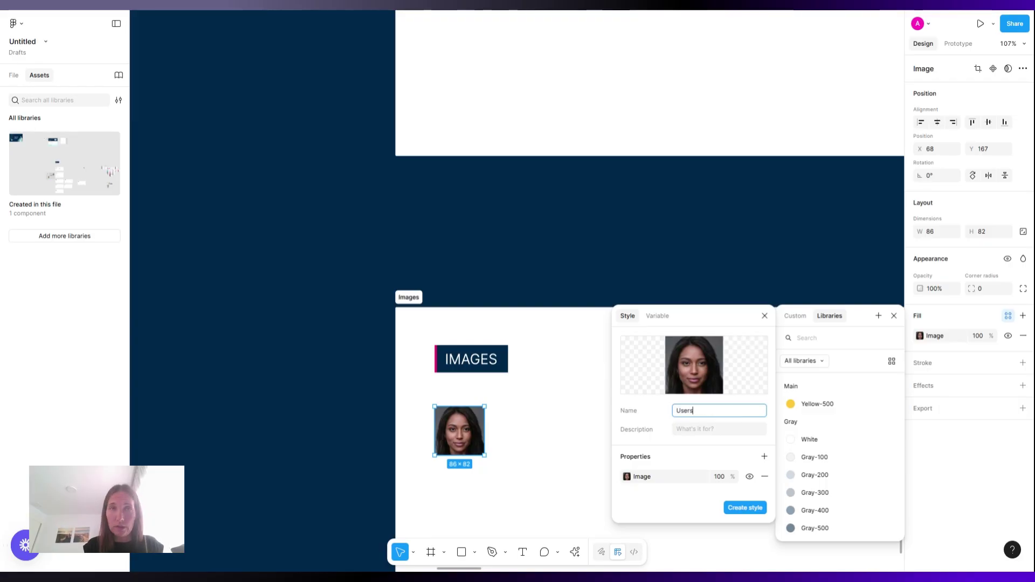
type("/Wom")
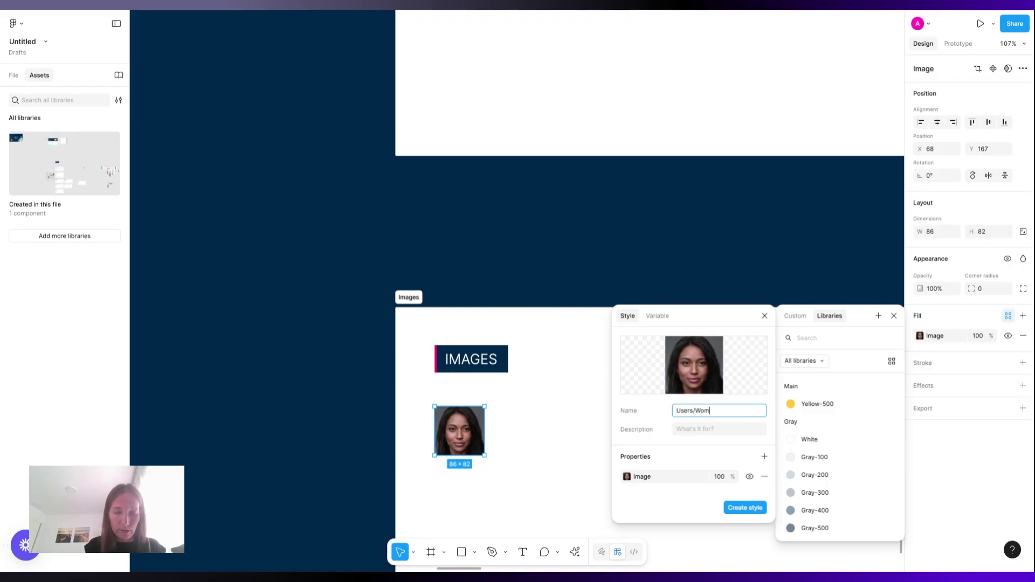
type("e")
left_click(744, 507)
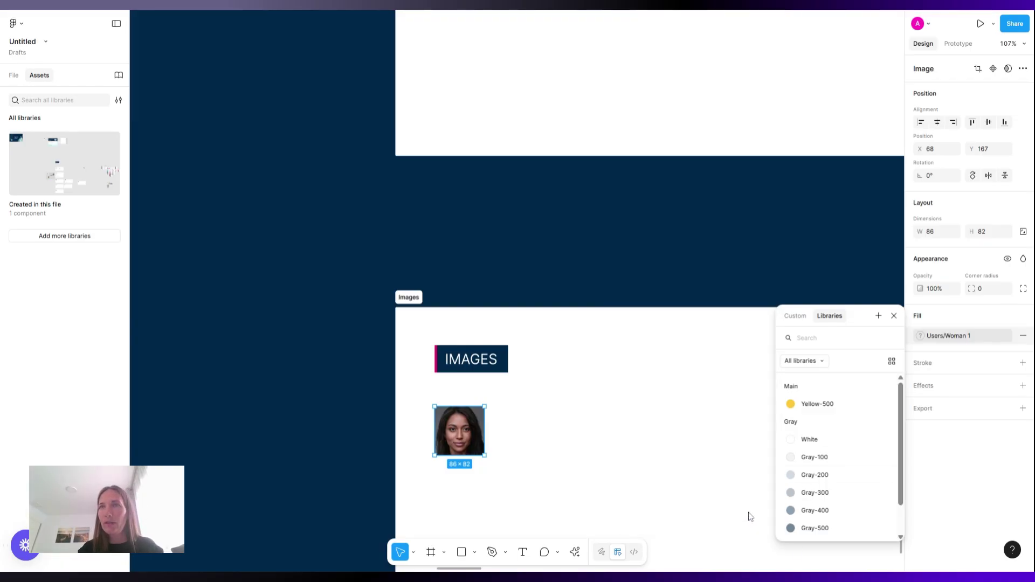
left_click(785, 270)
scroll(971, 373, "down", 2)
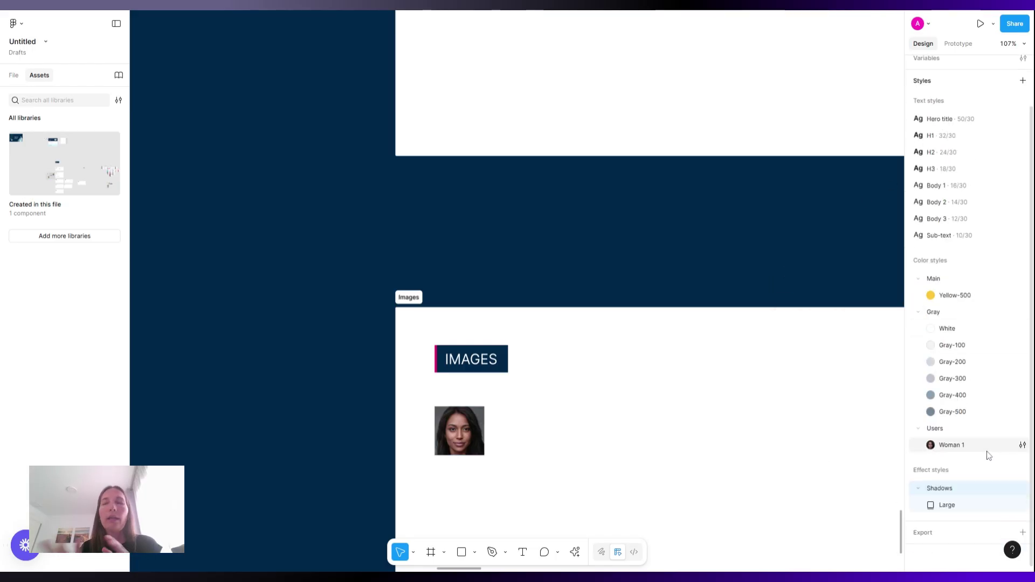
Review the design system sections on the canvas, comparing the Colors section with the colour swatches beside it
scroll(509, 220, "down", 2)
scroll(508, 220, "down", 3)
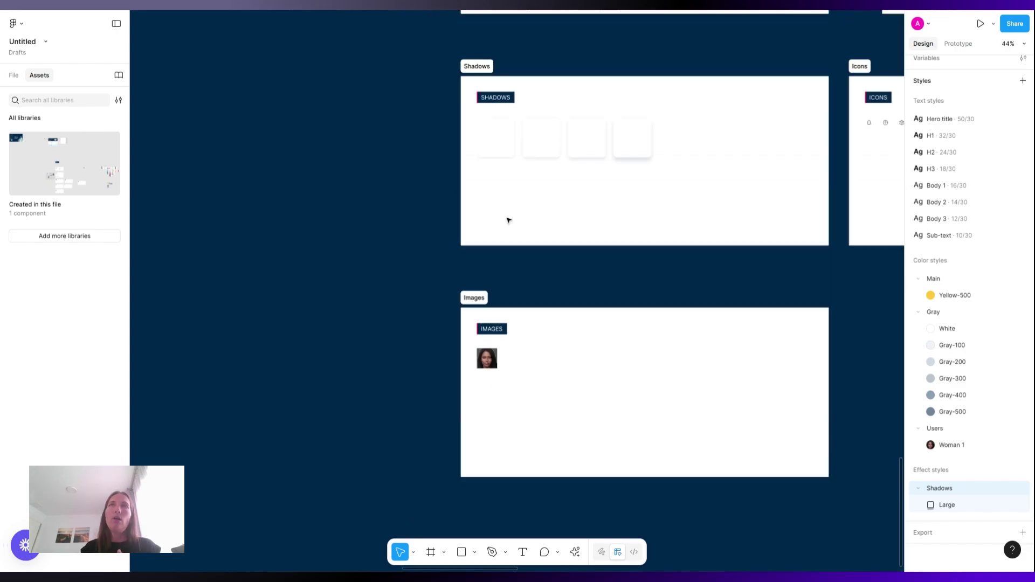
scroll(508, 220, "up", 10)
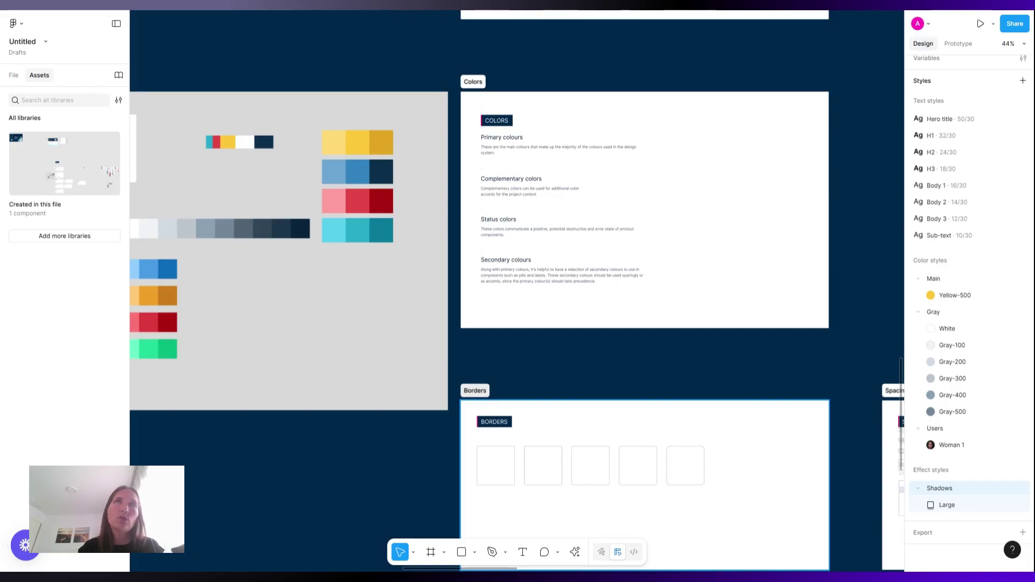
scroll(559, 408, "down", 5)
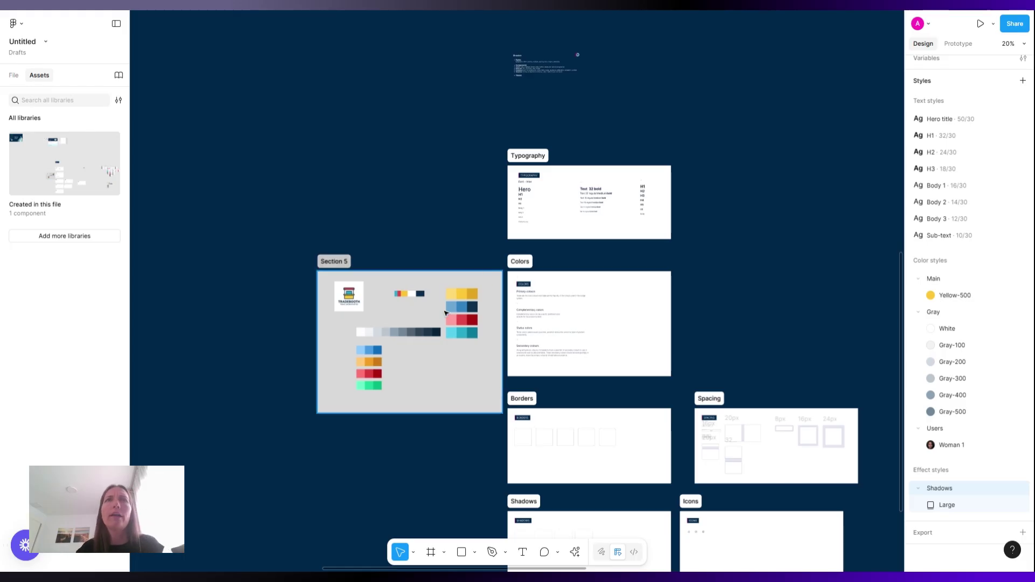
scroll(450, 305, "up", 5)
scroll(488, 409, "right", 5)
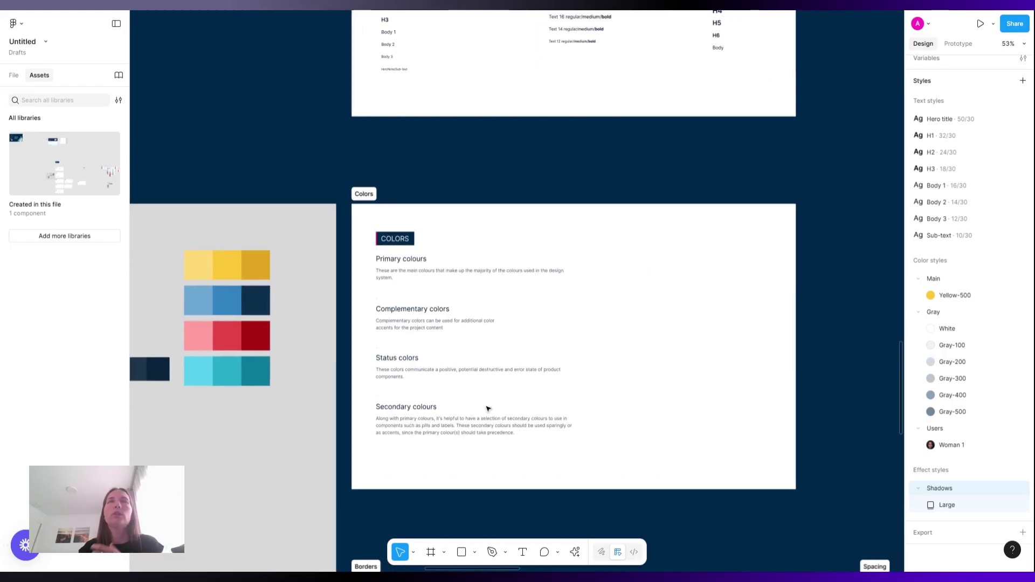
scroll(488, 408, "up", 5)
scroll(488, 409, "down", 3)
scroll(518, 291, "down", 5)
scroll(518, 291, "down", 3)
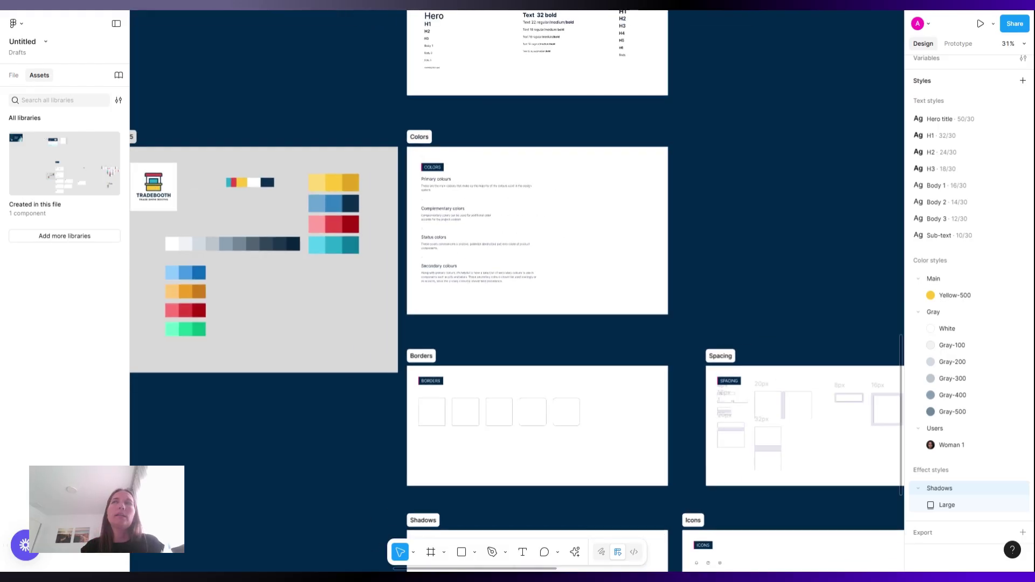